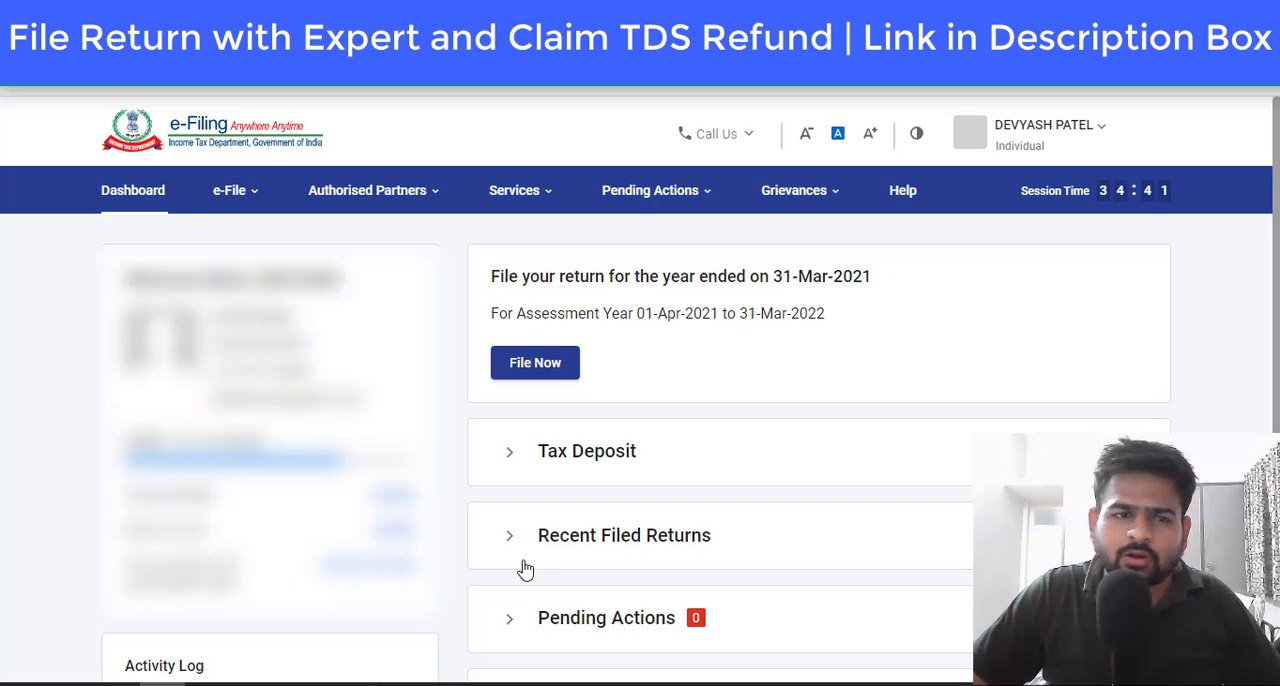
Step: Start filing an income tax return and choose 2021-22 (Current A.Y.) as the assessment year
left_click(231, 209)
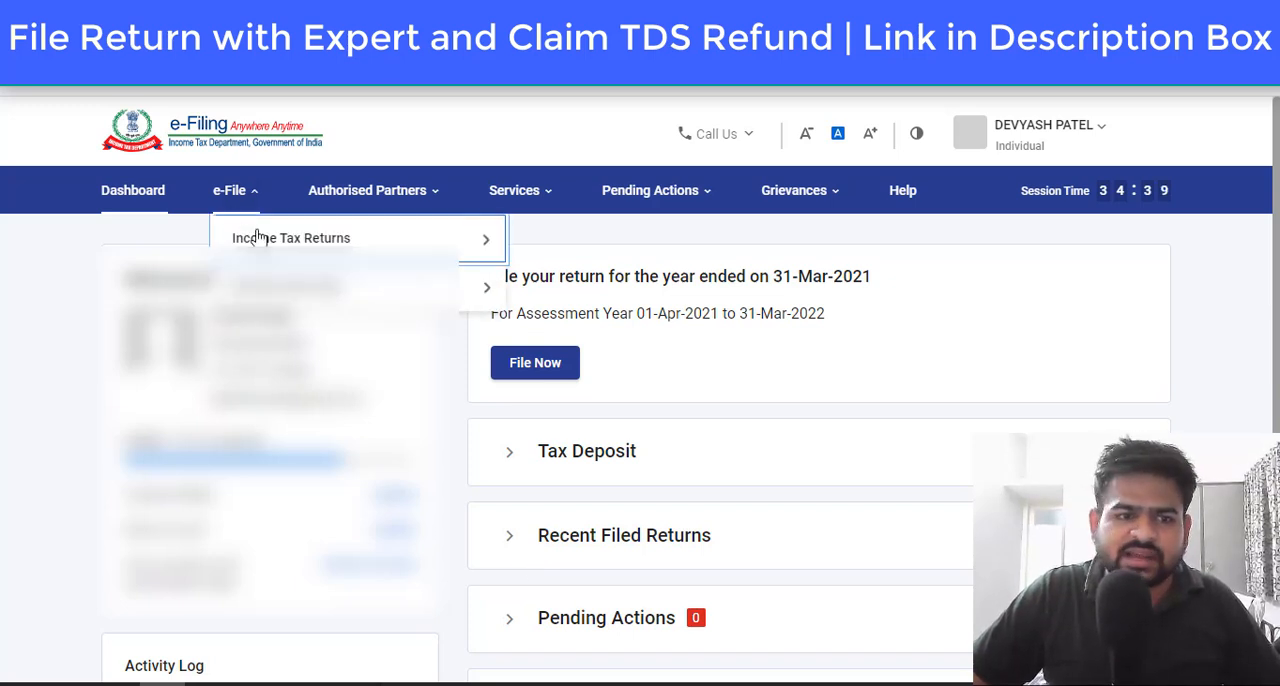
mouse_move(337, 250)
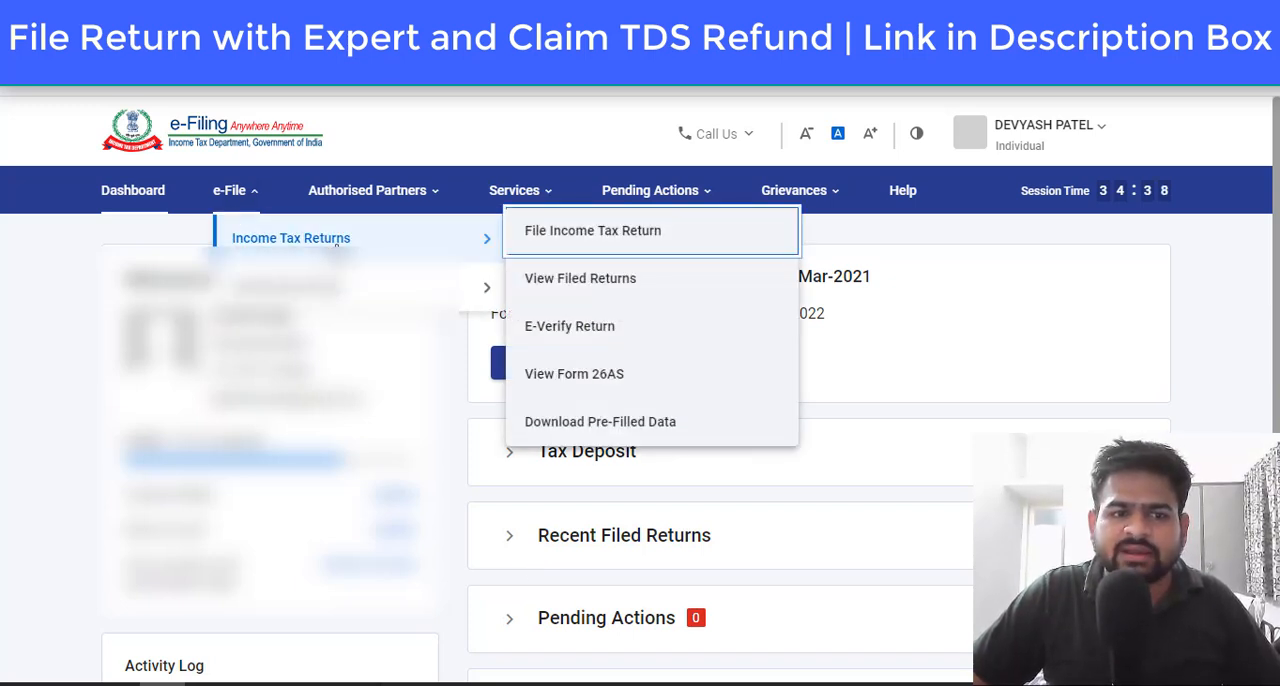
left_click(622, 244)
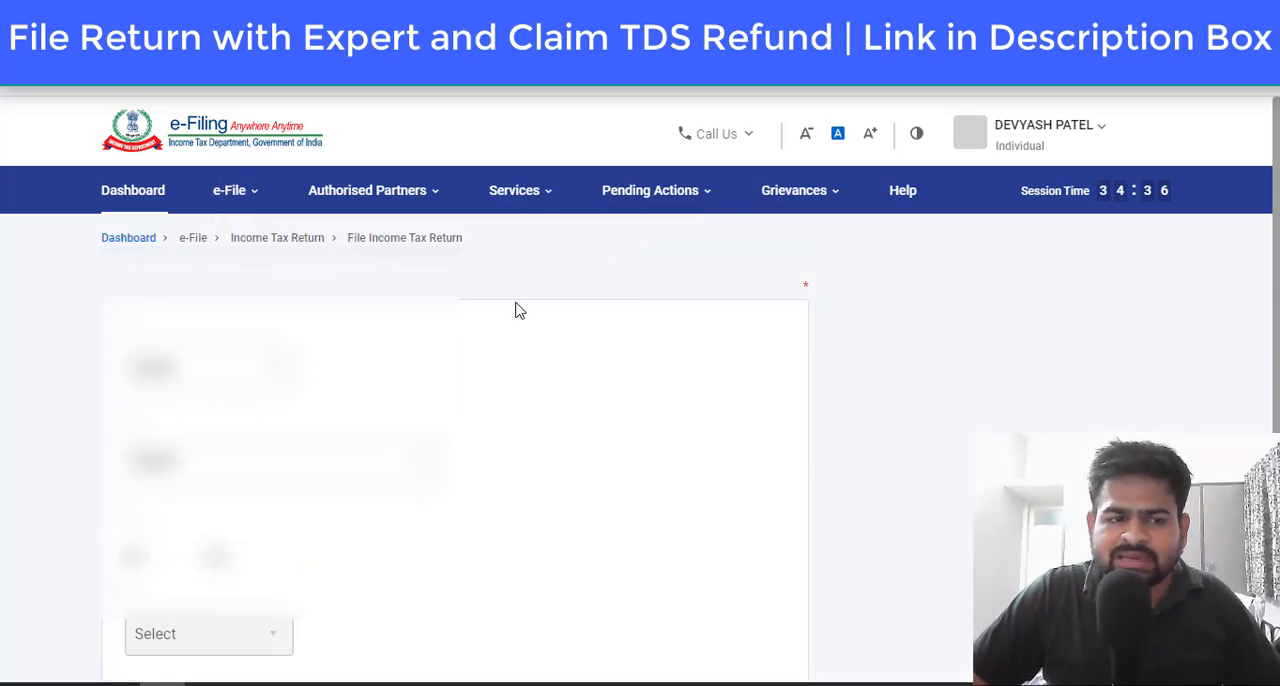
left_click(200, 404)
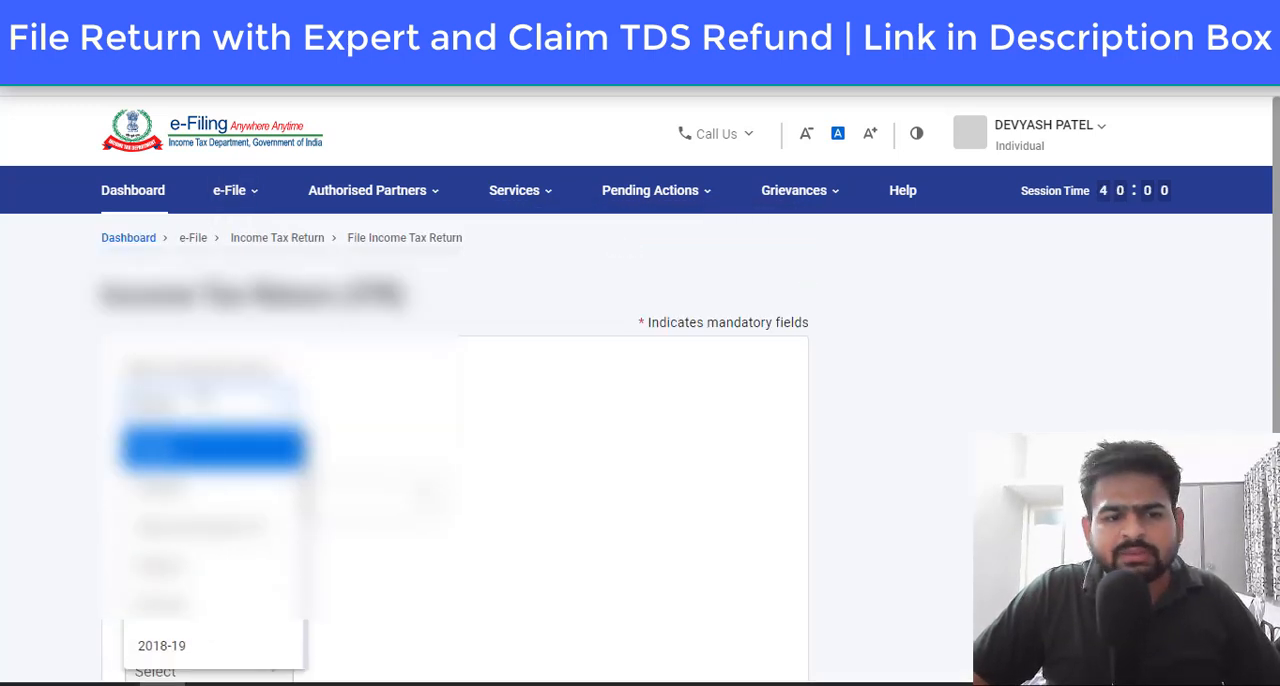
left_click(214, 531)
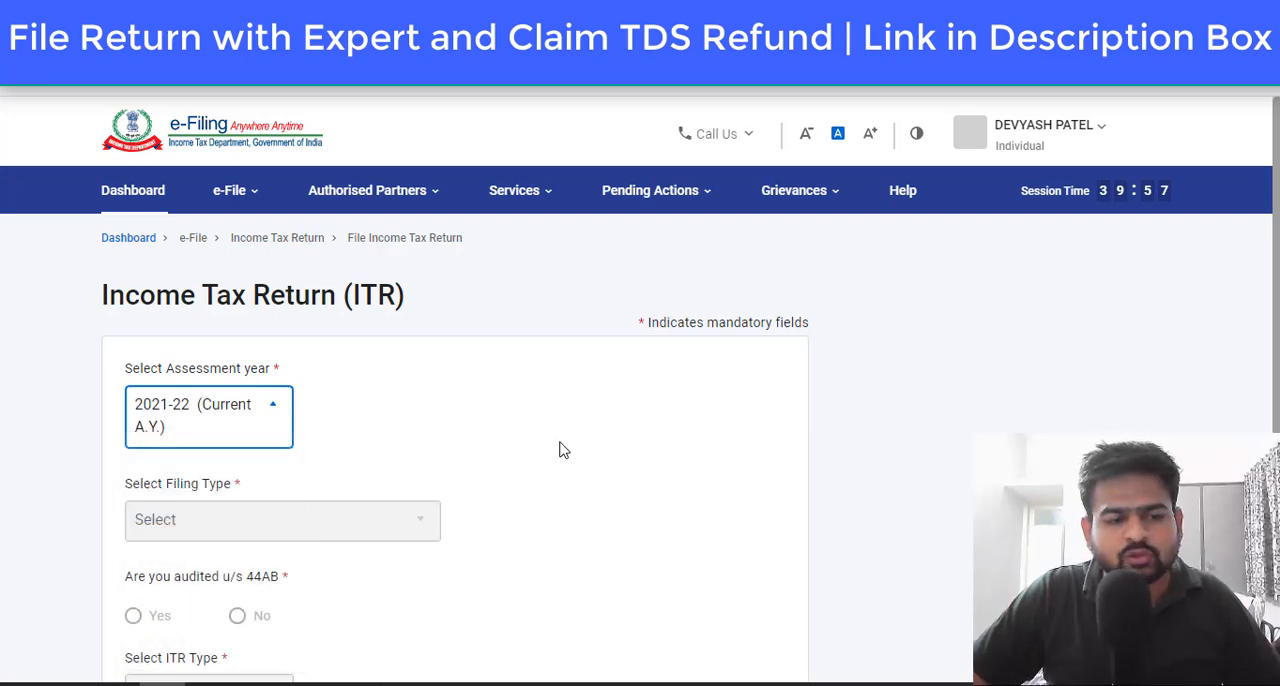
scroll(566, 452, "down", 4)
left_click(785, 485)
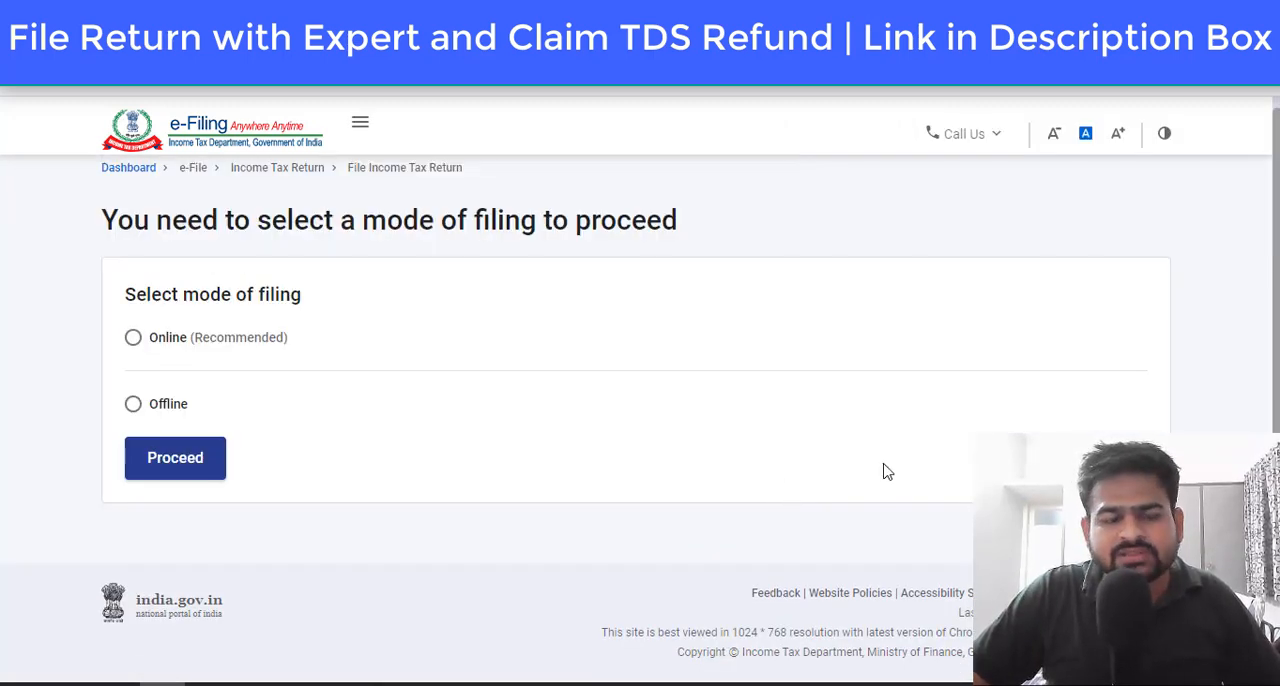
Step: Choose the Online mode of filing and proceed with Individual as the applicable status
left_click(170, 345)
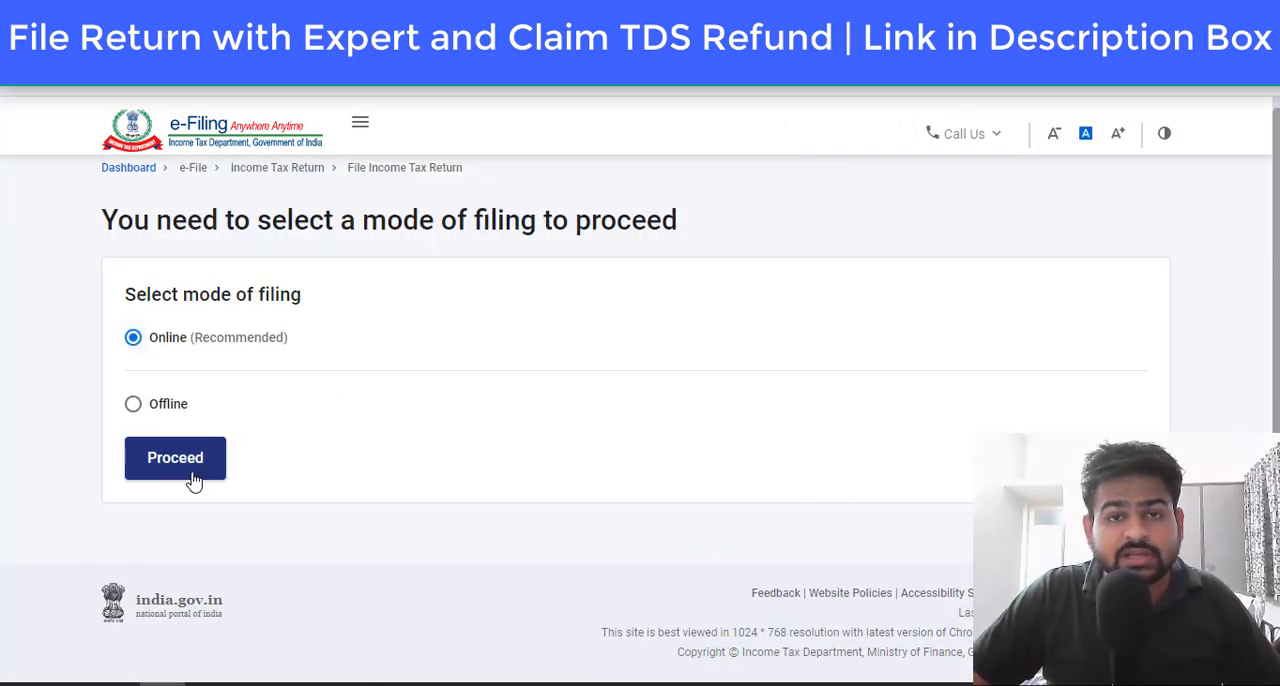
left_click(188, 475)
left_click(577, 516)
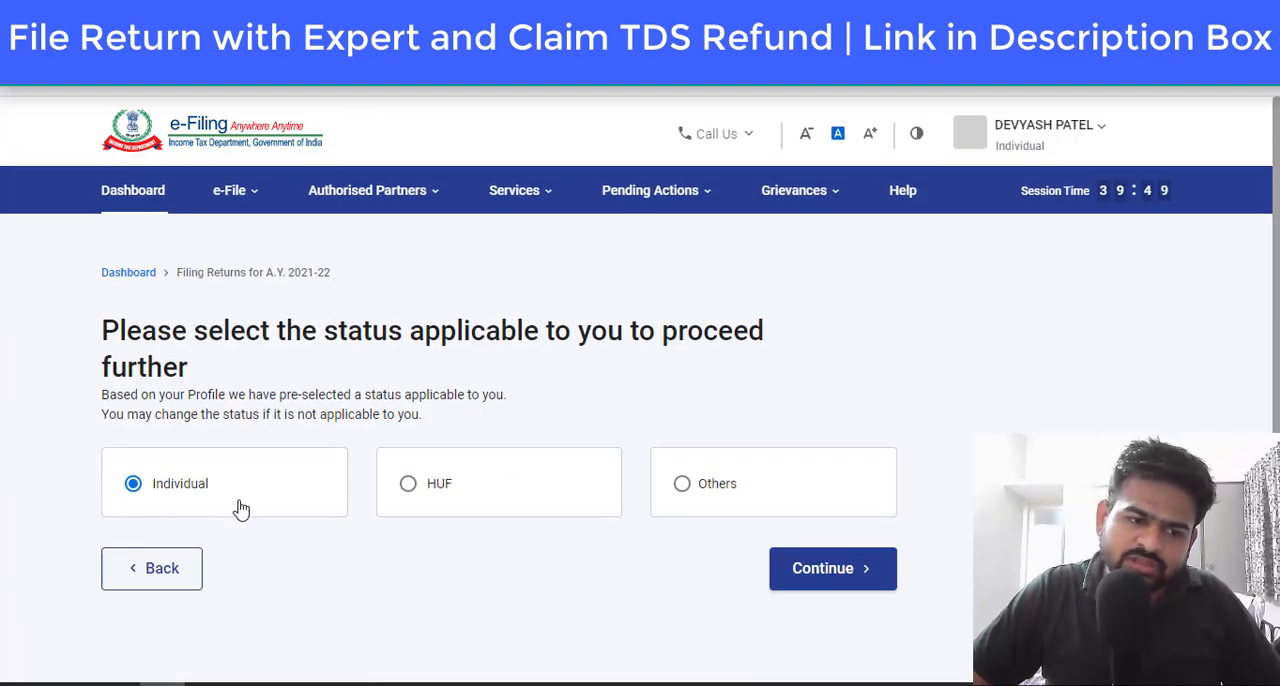
left_click(850, 582)
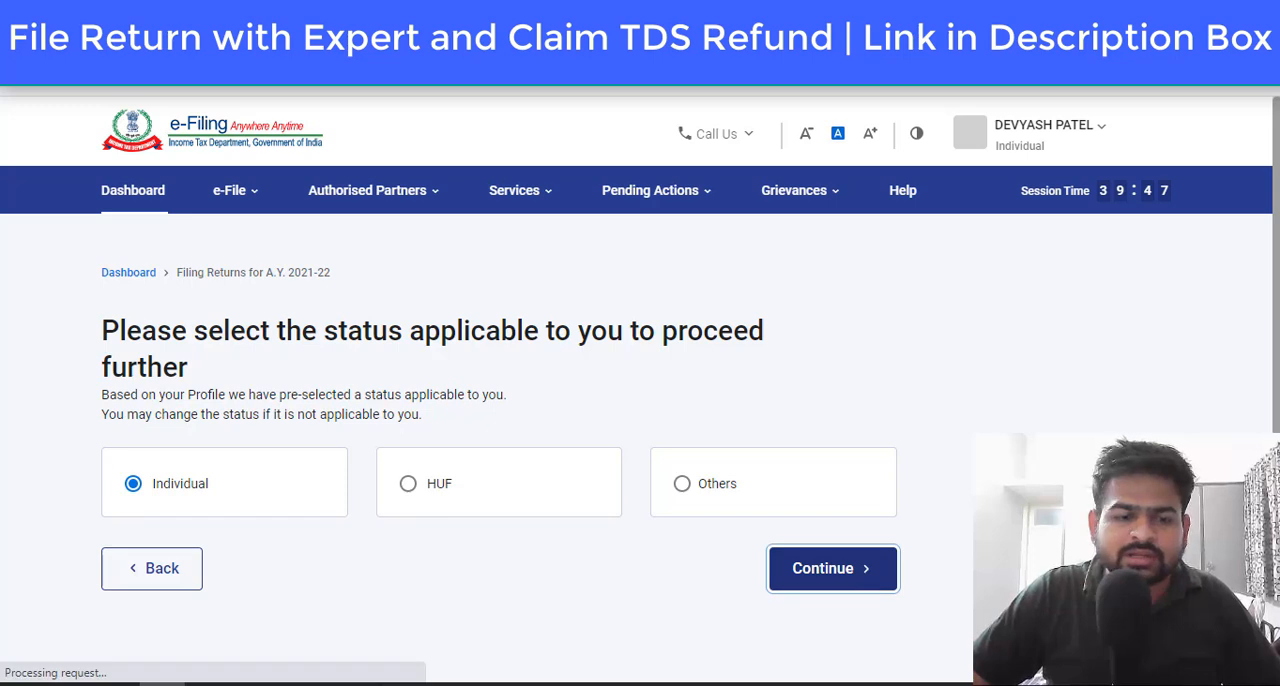
Step: Select ITR - 1 as the form to file and proceed with it
scroll(703, 507, "down", 1)
left_click(646, 444)
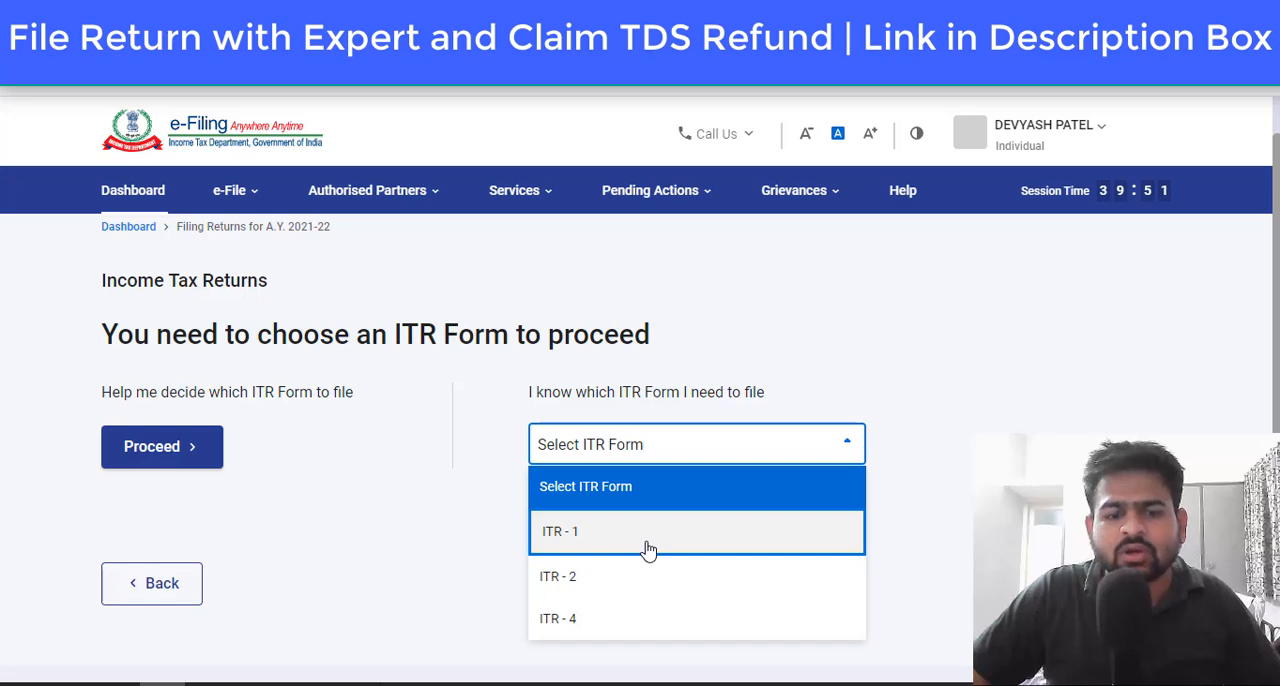
left_click(648, 549)
scroll(646, 549, "down", 3)
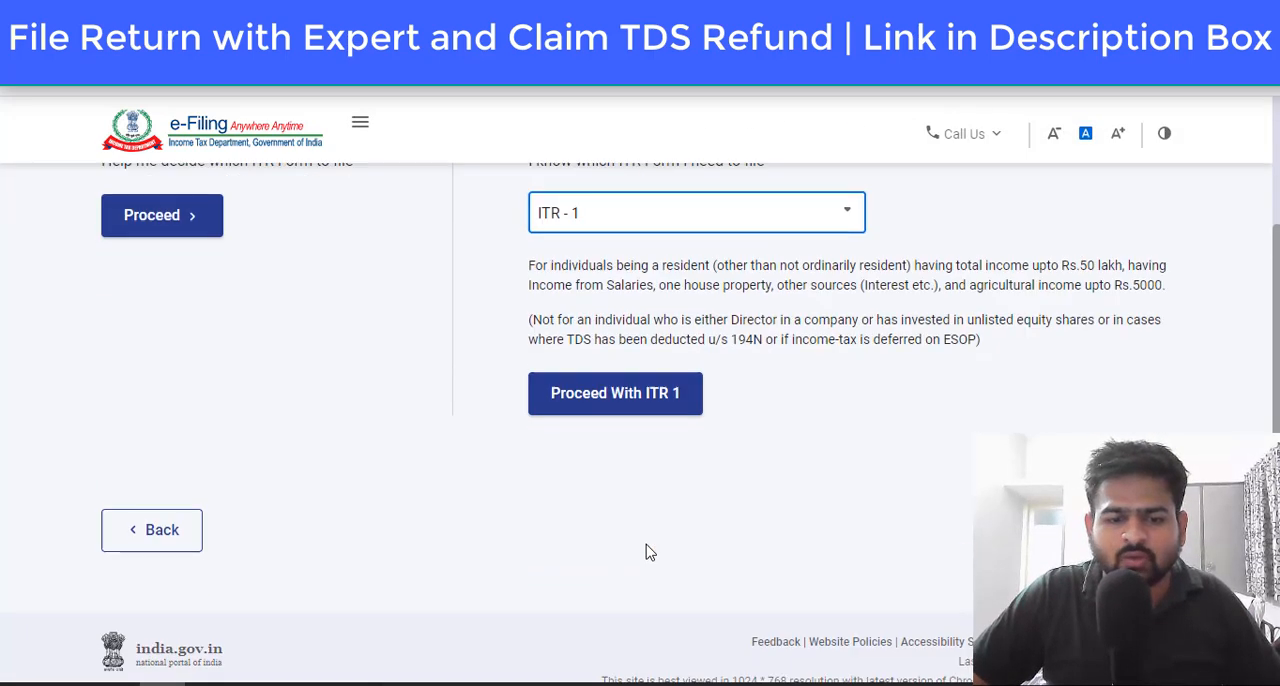
left_click(632, 410)
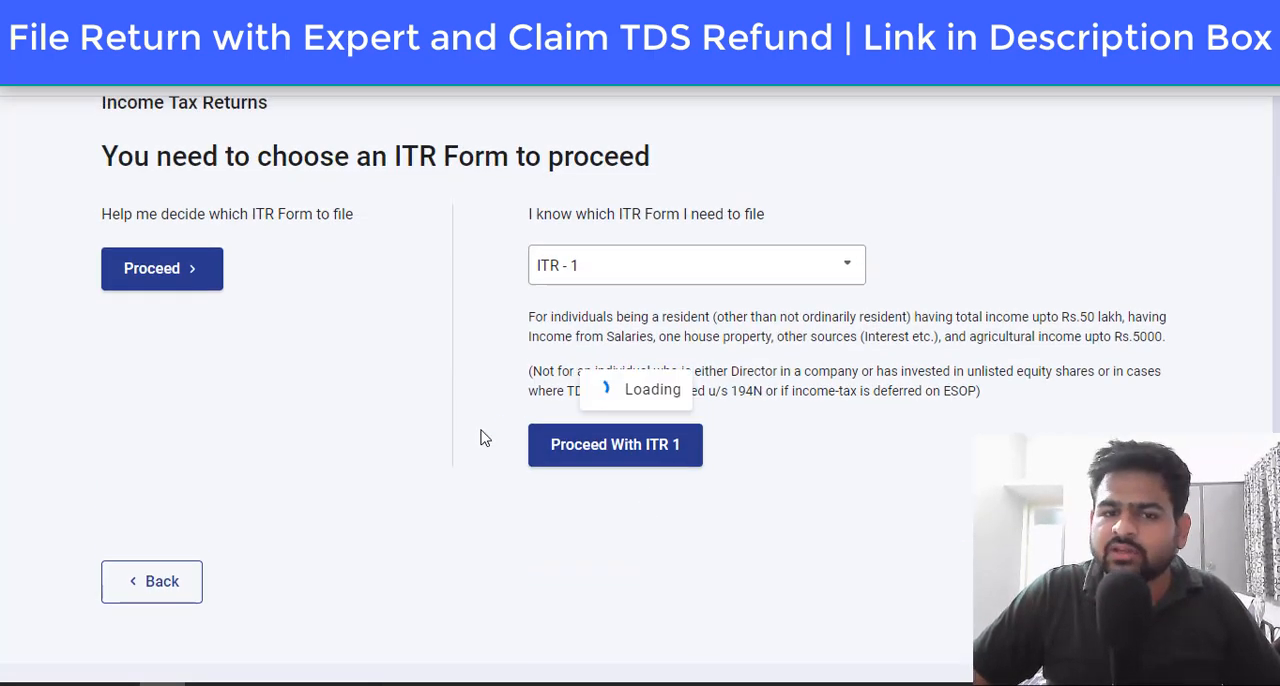
Step: Get started with ITR-1, give Others as the reason for filing the return, and continue to the pre-filled return
scroll(266, 204, "down", 4)
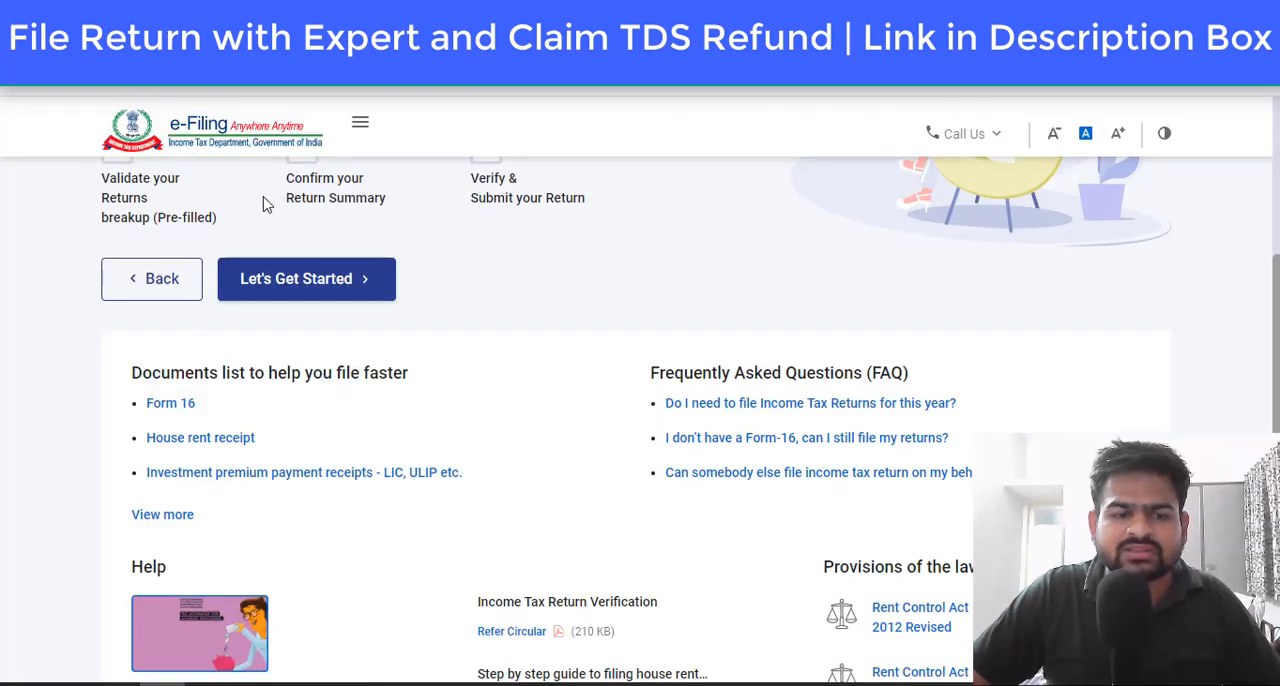
left_click(303, 285)
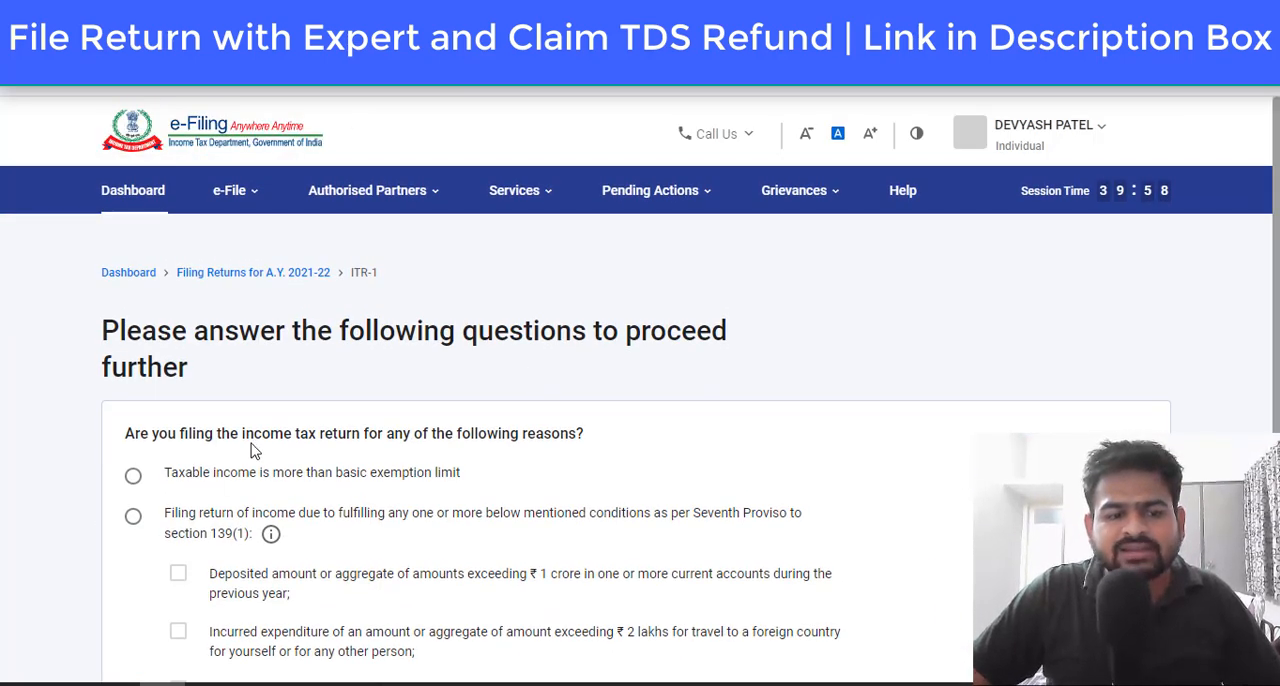
scroll(115, 317, "down", 3)
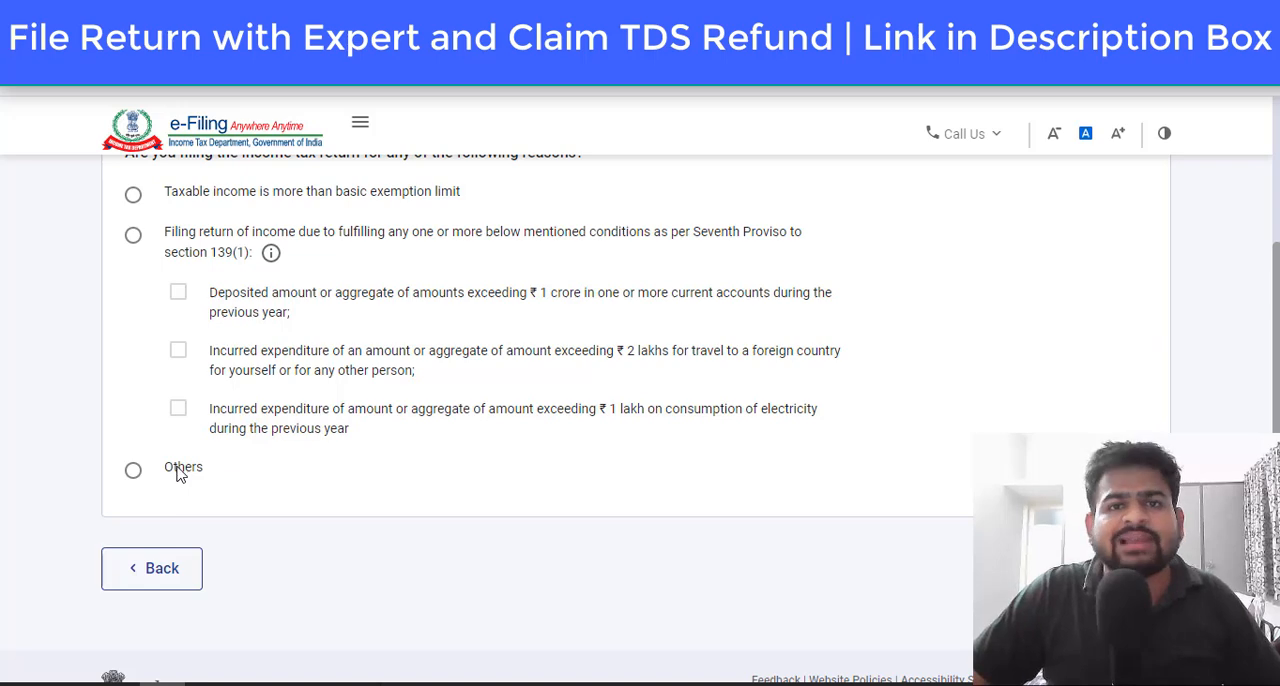
left_click(133, 470)
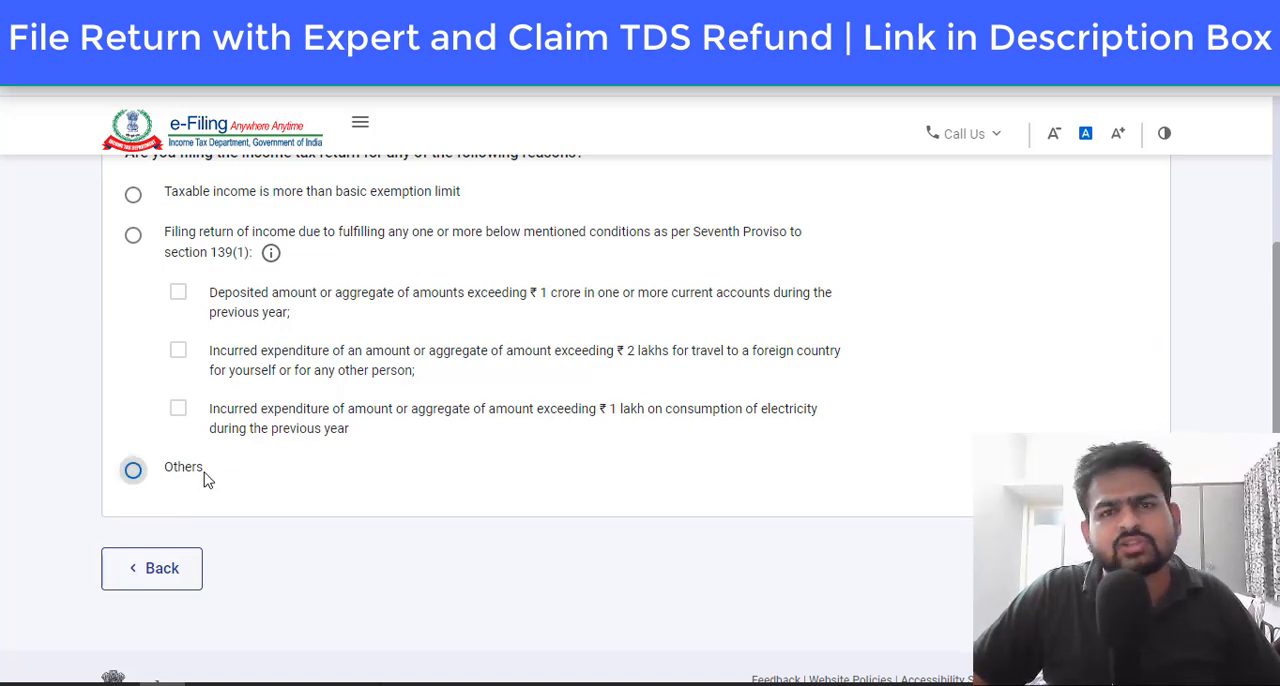
left_click(205, 478)
left_click(1108, 568)
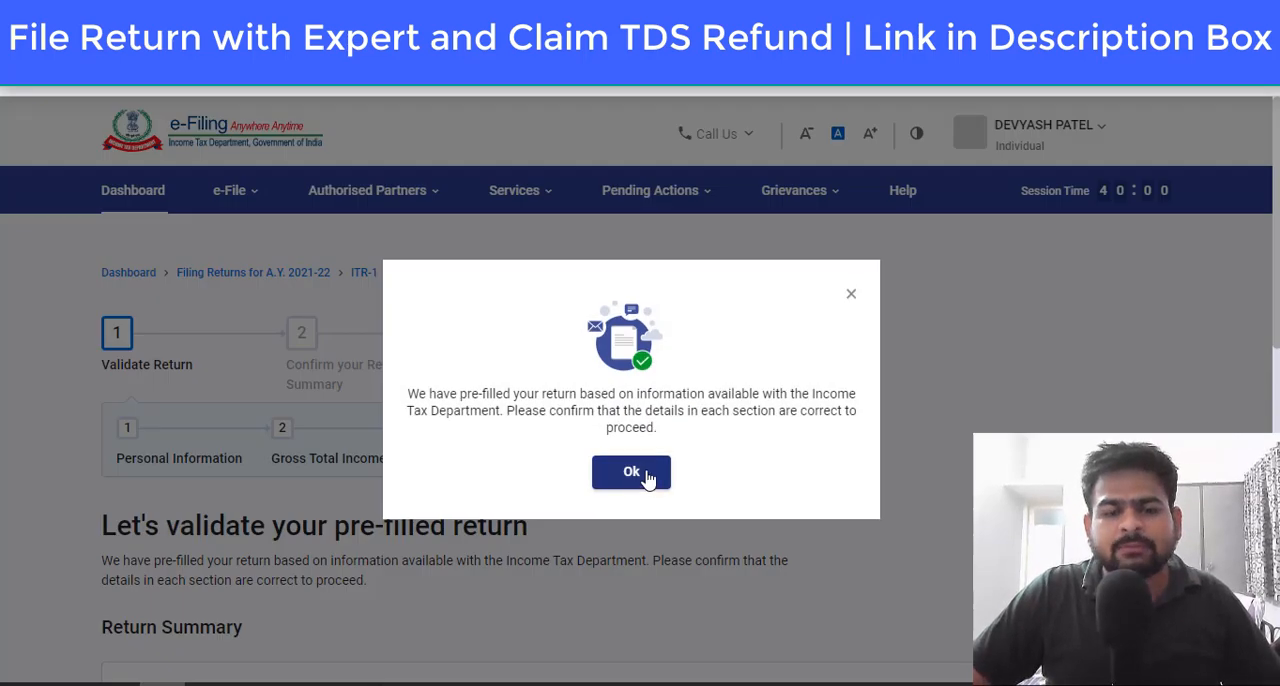
left_click(645, 472)
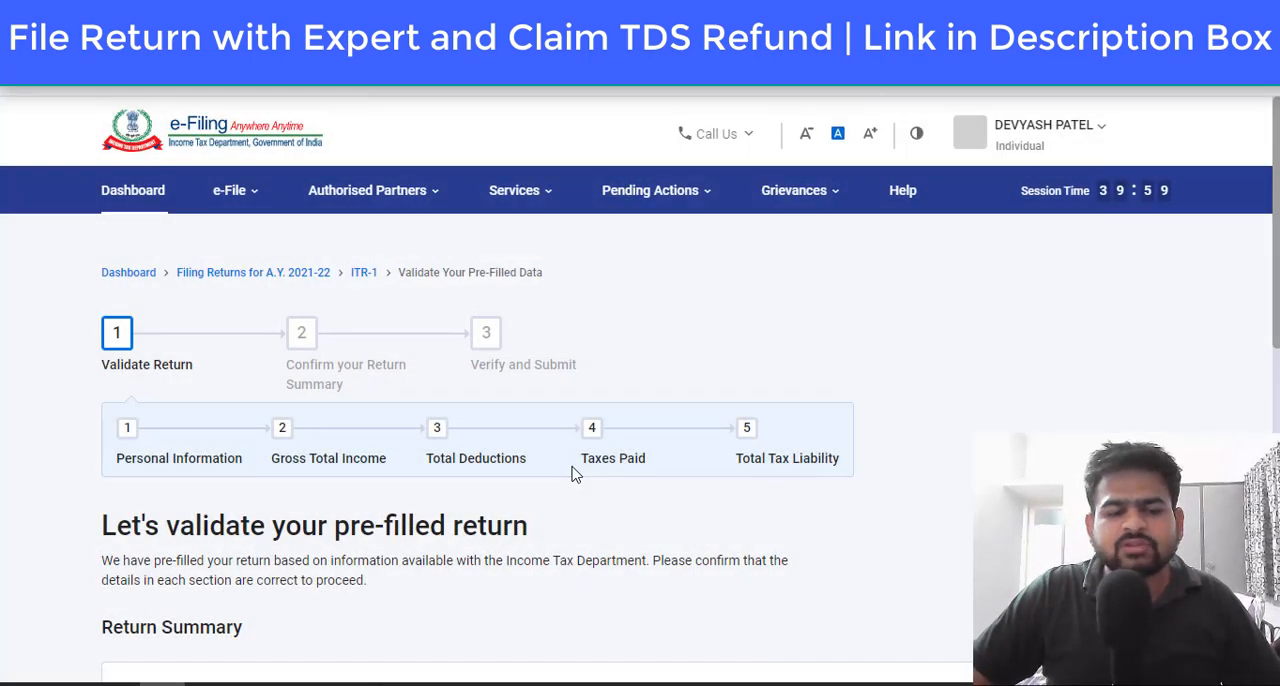
Step: Open the Personal Information section of the return and set the Nature of Employment to Others
scroll(572, 474, "down", 3)
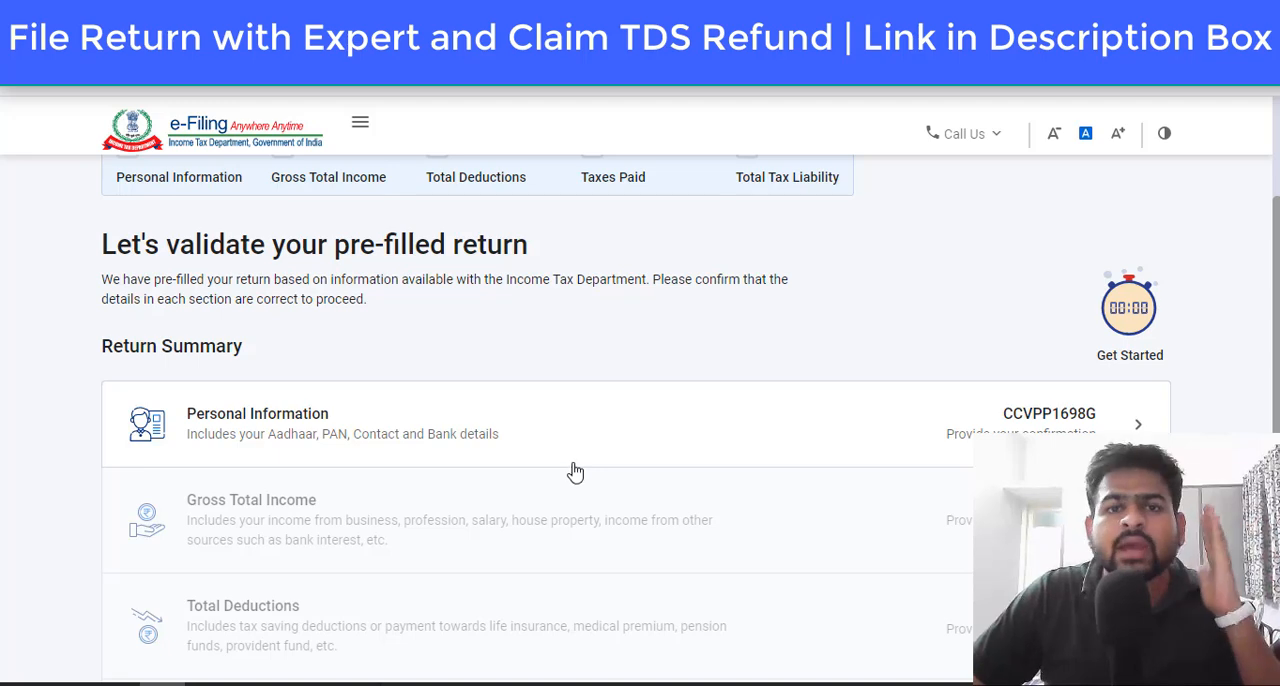
left_click(341, 437)
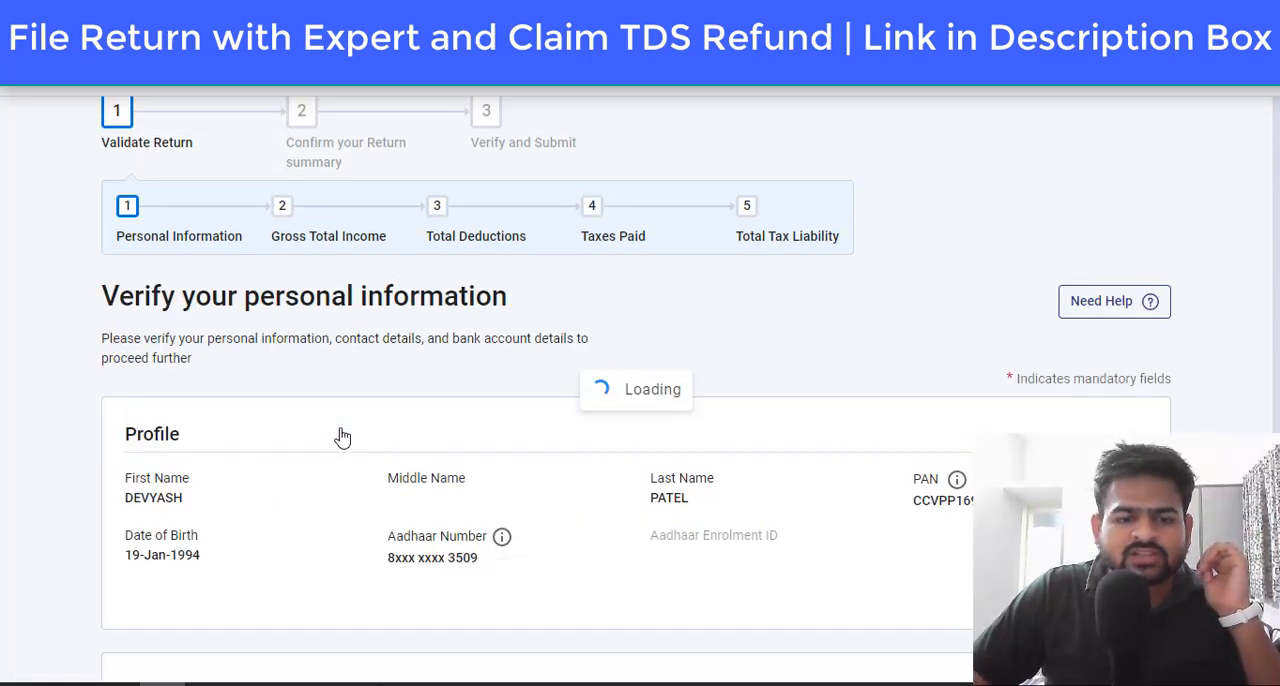
scroll(341, 437, "down", 10)
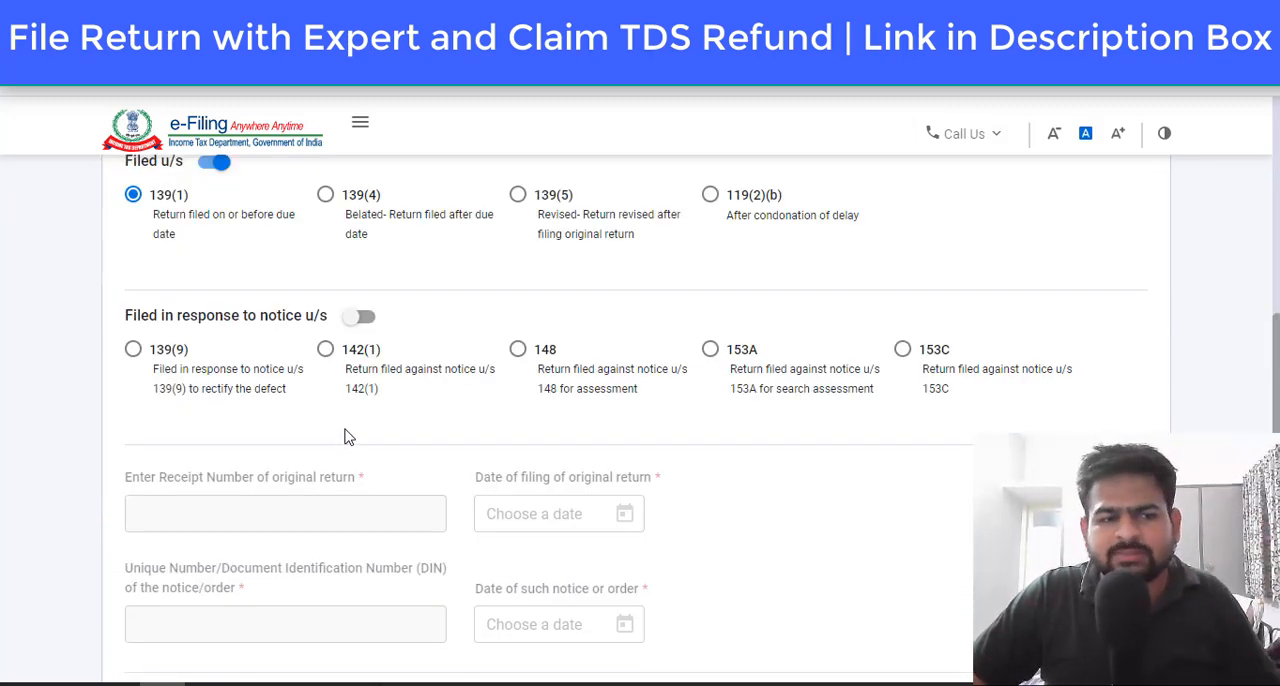
scroll(343, 434, "up", 2)
left_click_drag(104, 190, 217, 200)
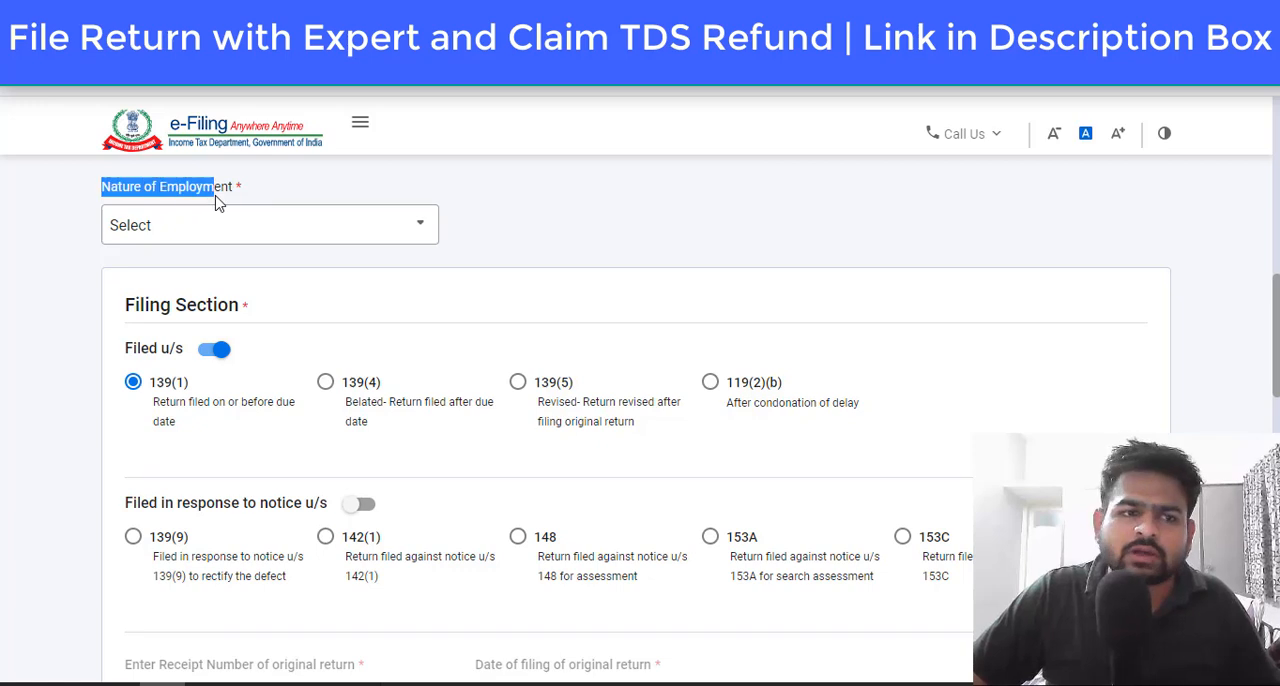
left_click(340, 228)
scroll(303, 345, "down", 1)
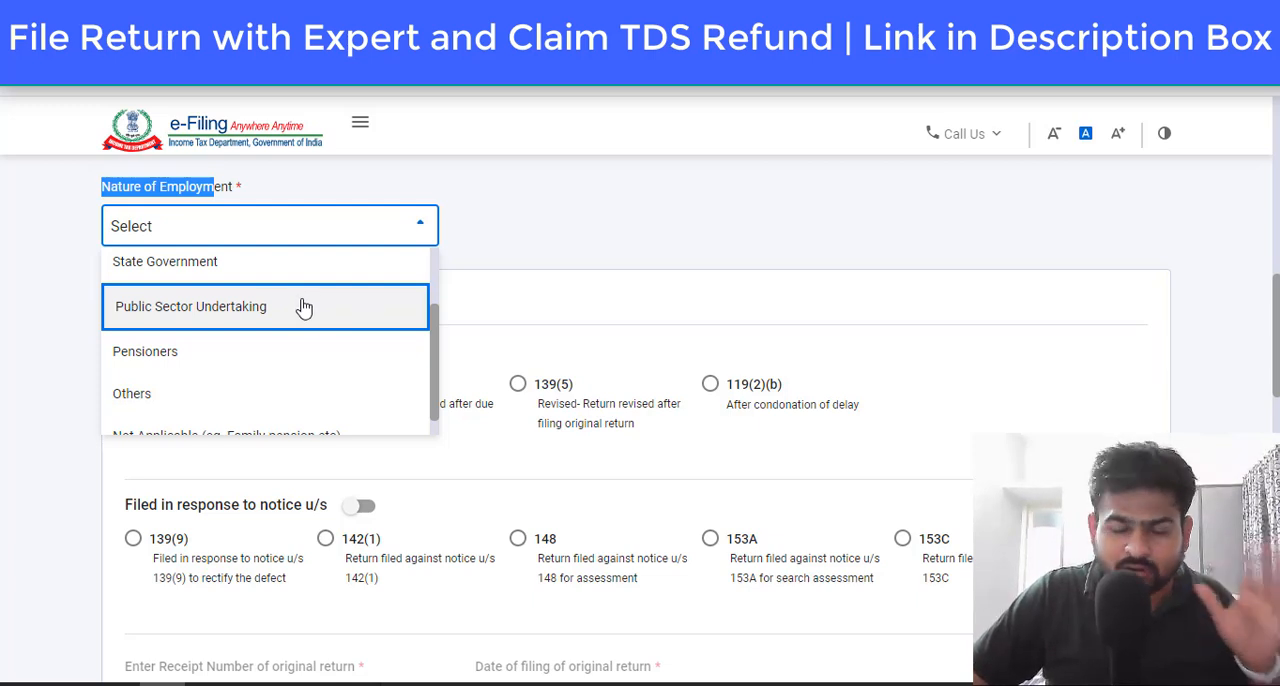
scroll(304, 306, "down", 1)
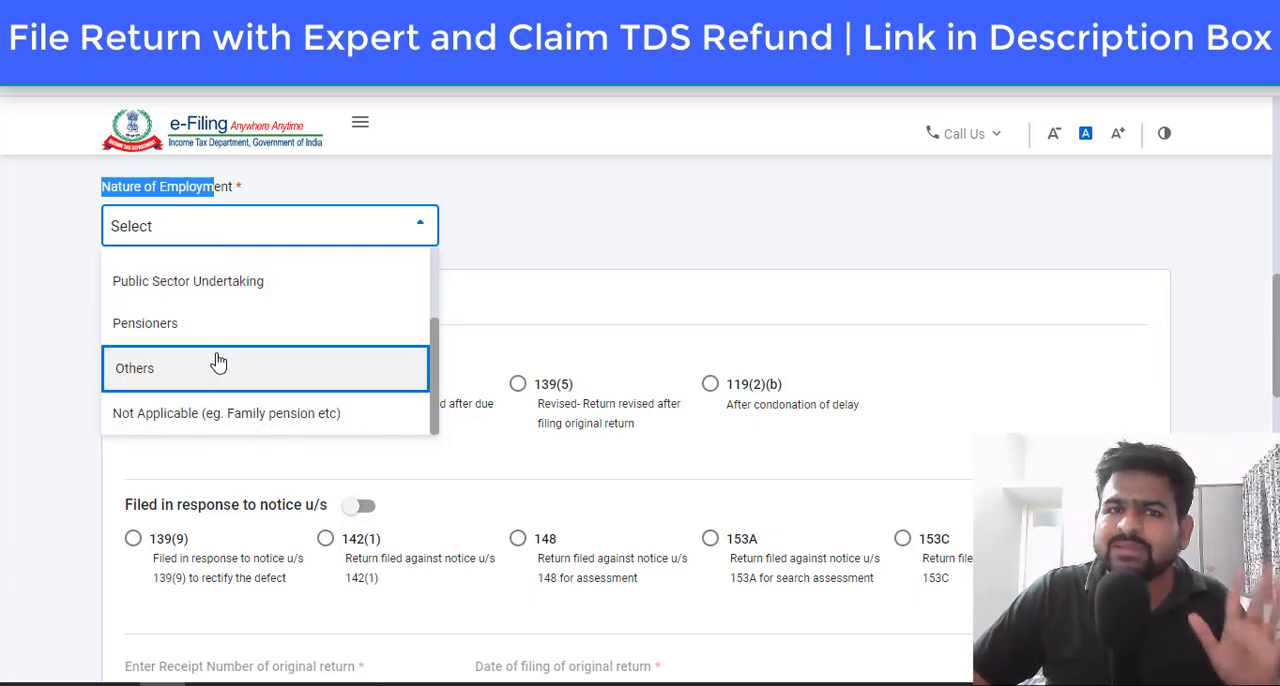
left_click(277, 348)
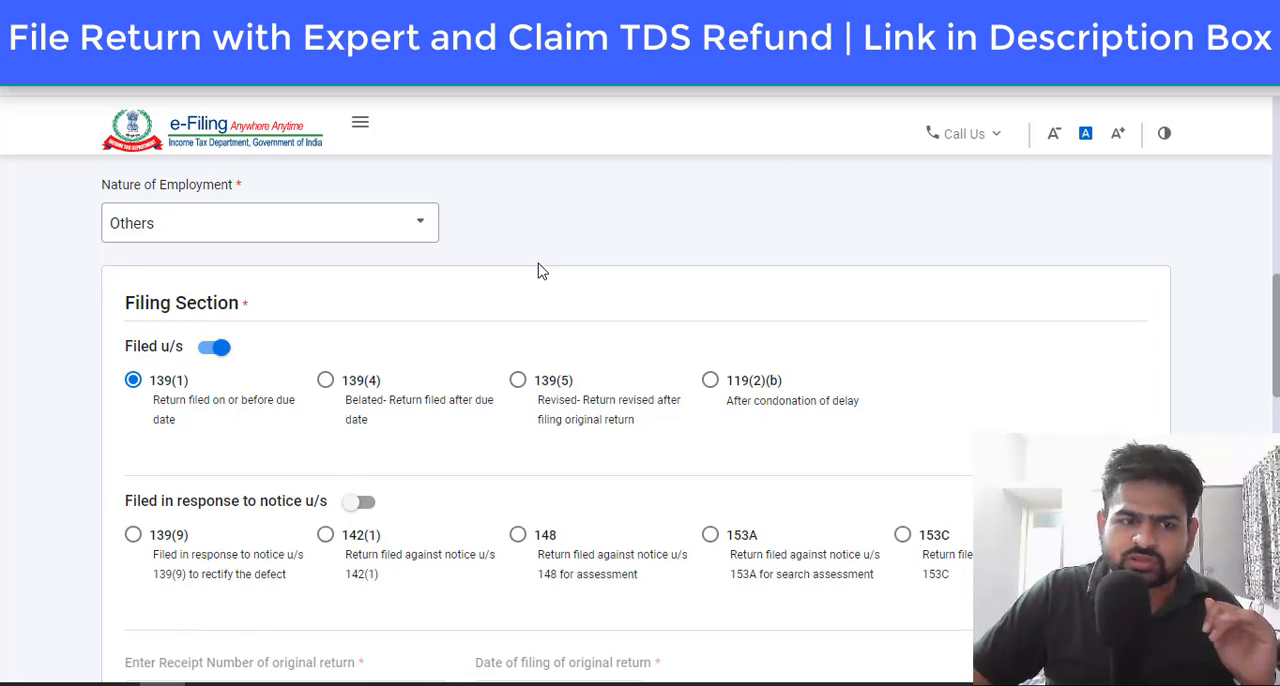
Step: Answer No to opting for the new tax regime u/s 115BAC, check the bank details, and confirm the personal information
scroll(537, 270, "down", 2)
scroll(494, 282, "down", 4)
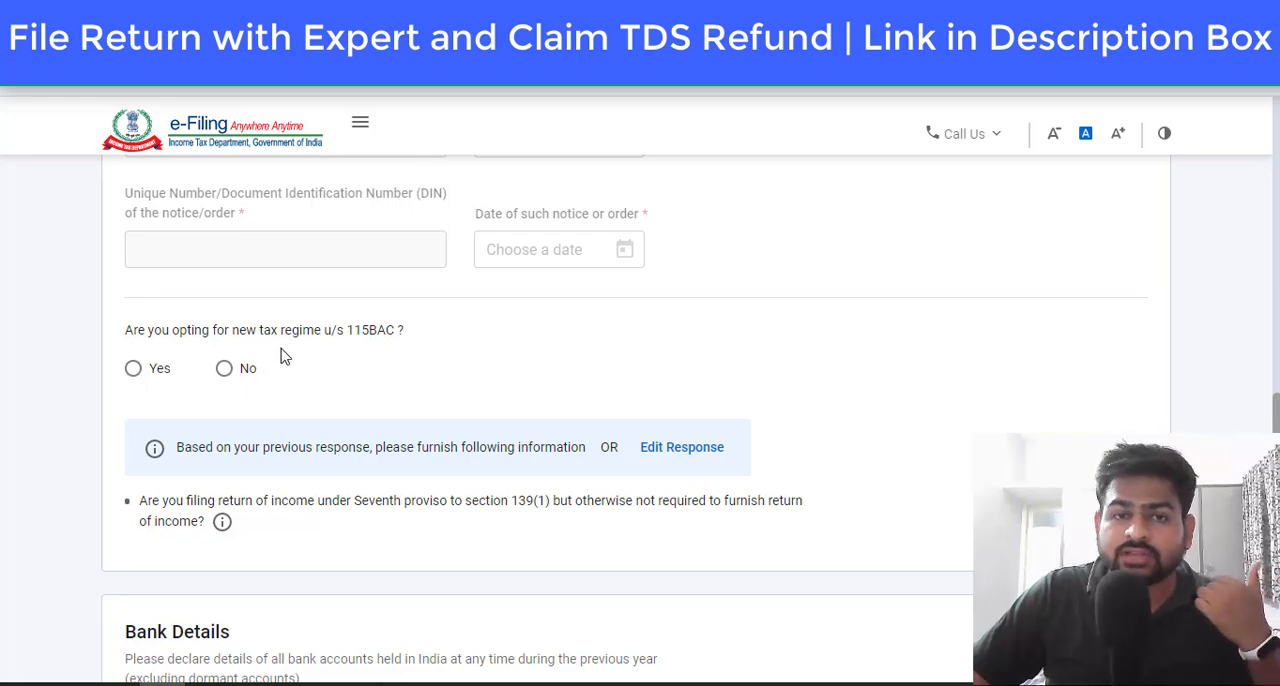
left_click(224, 368)
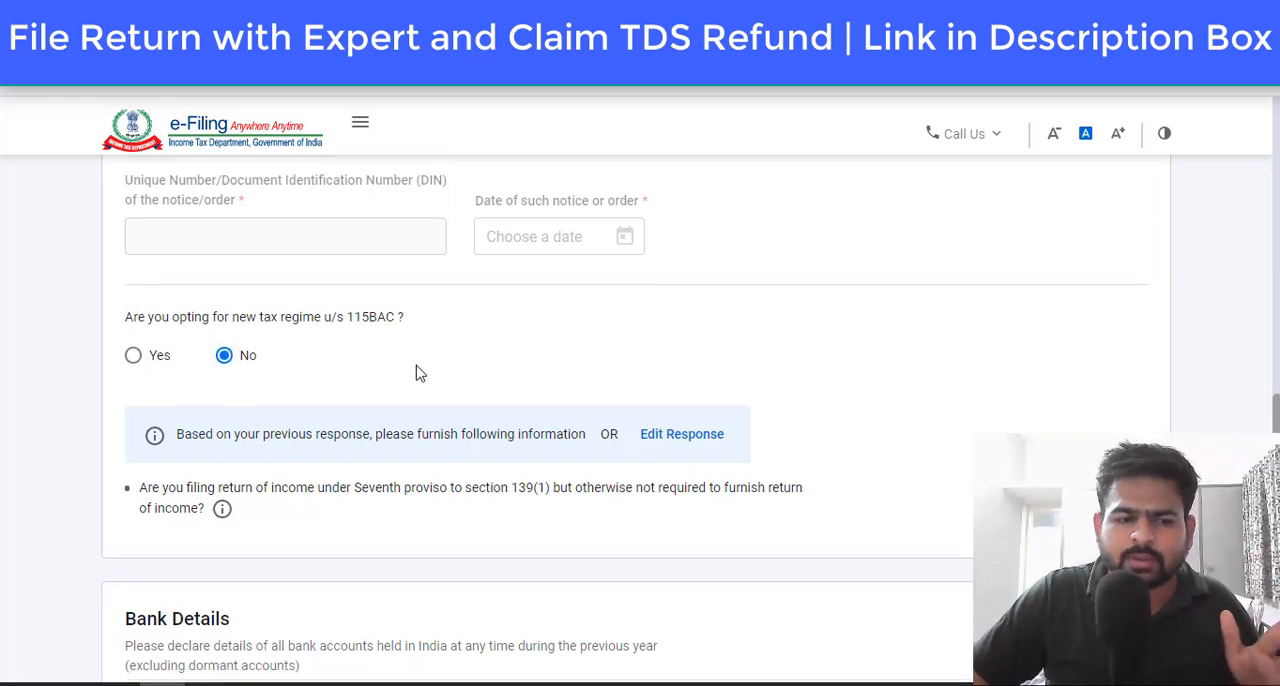
scroll(418, 370, "down", 5)
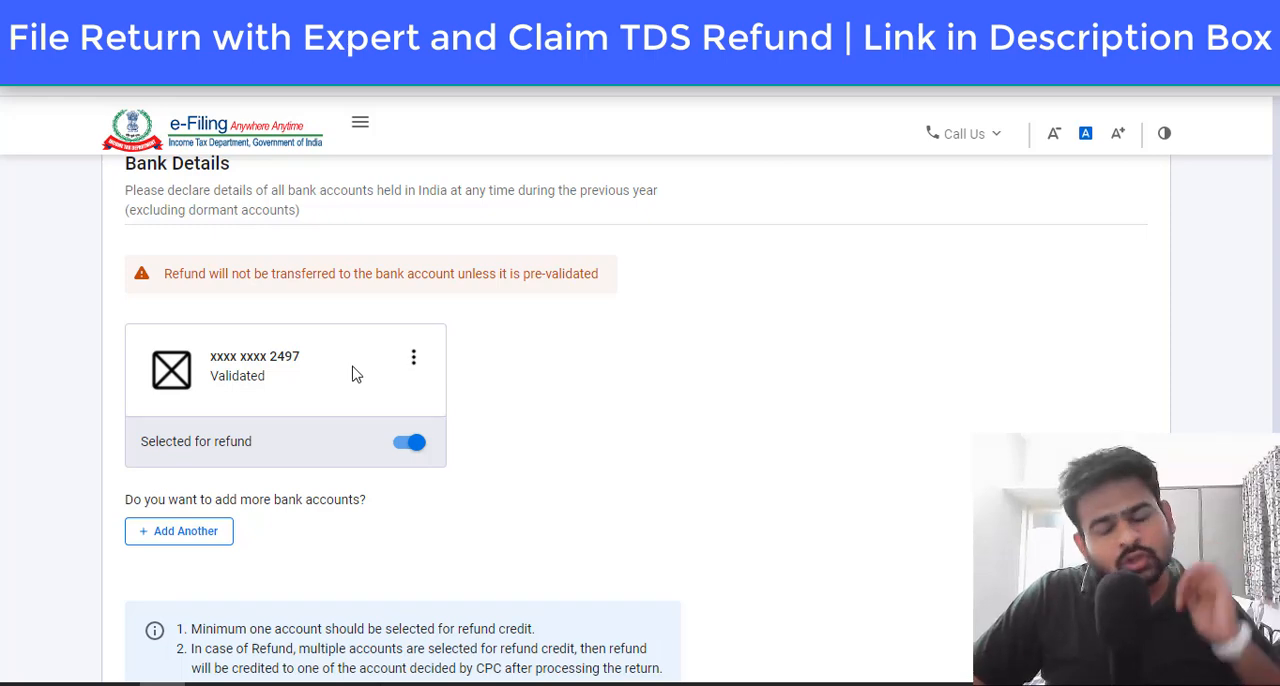
scroll(770, 393, "down", 3)
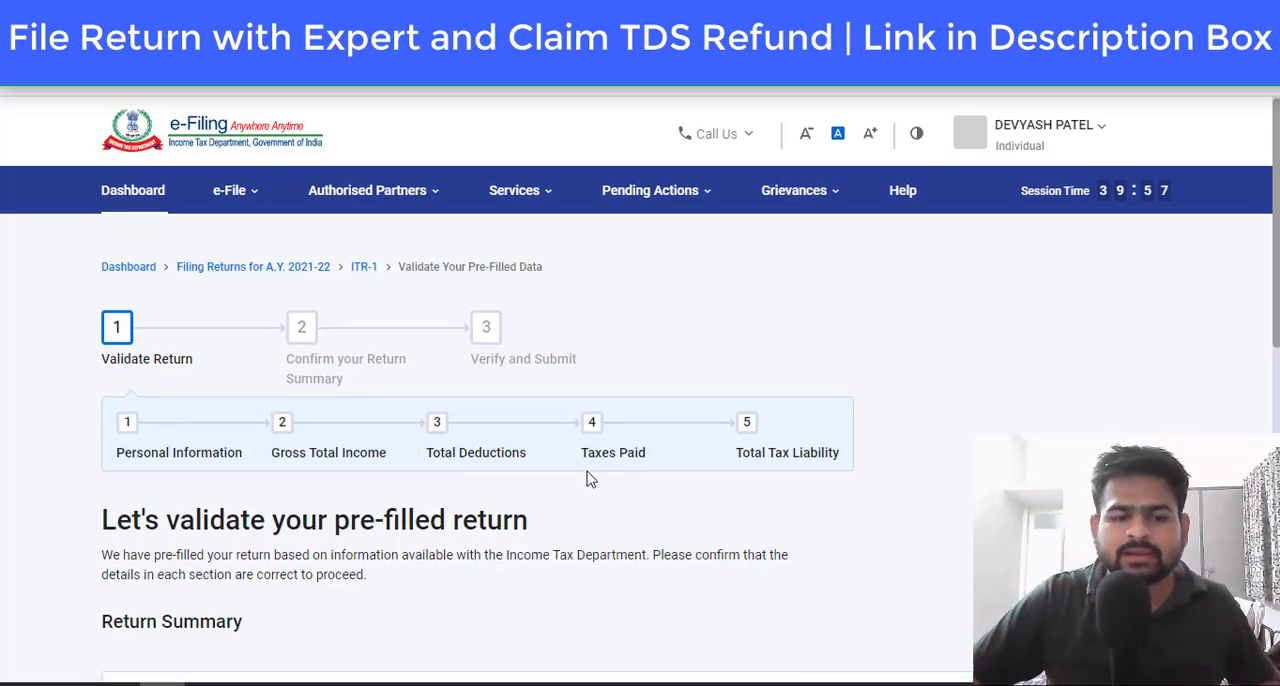
Step: Open the Gross Total Income section and skip the salary exemption questions
scroll(523, 440, "down", 5)
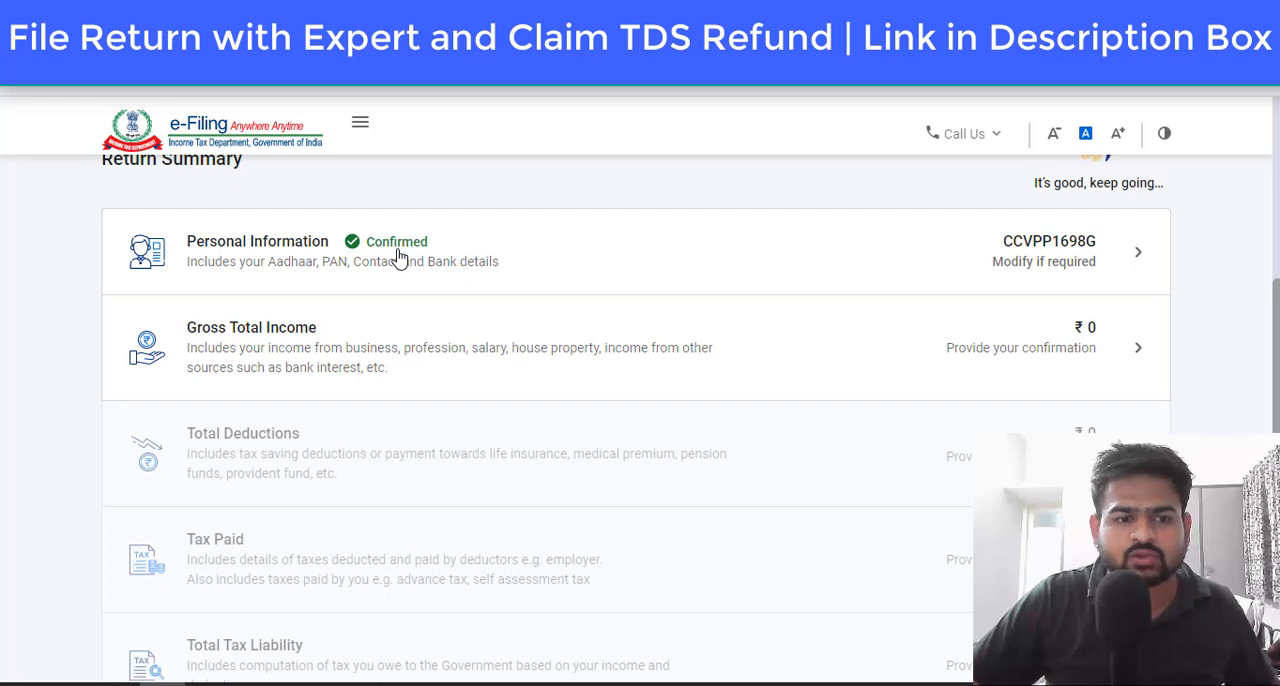
left_click(317, 331)
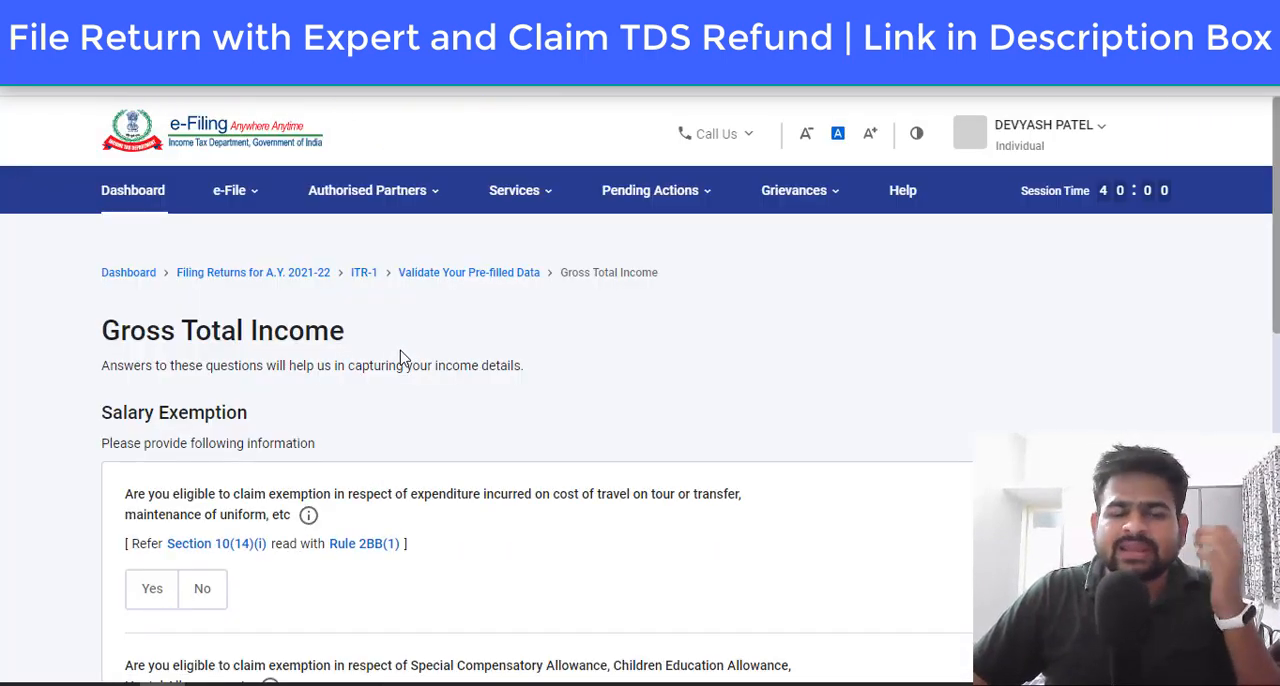
scroll(400, 359, "down", 2)
scroll(400, 357, "down", 7)
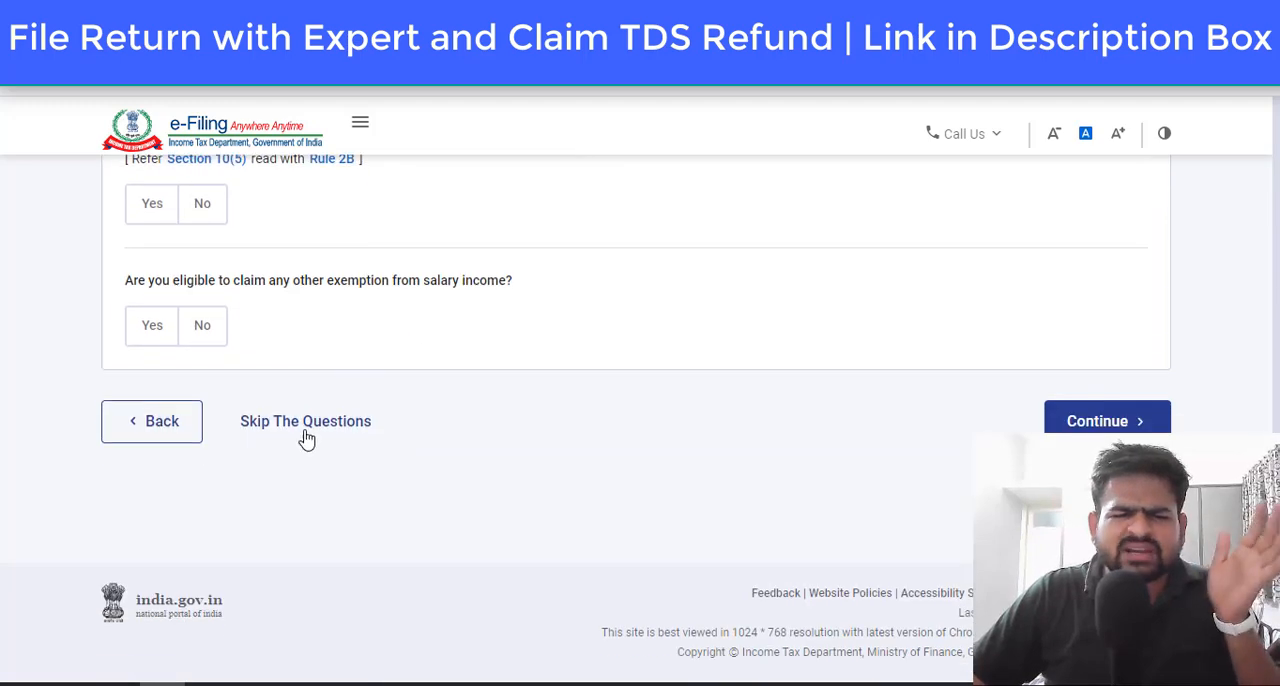
left_click(306, 428)
left_click(829, 475)
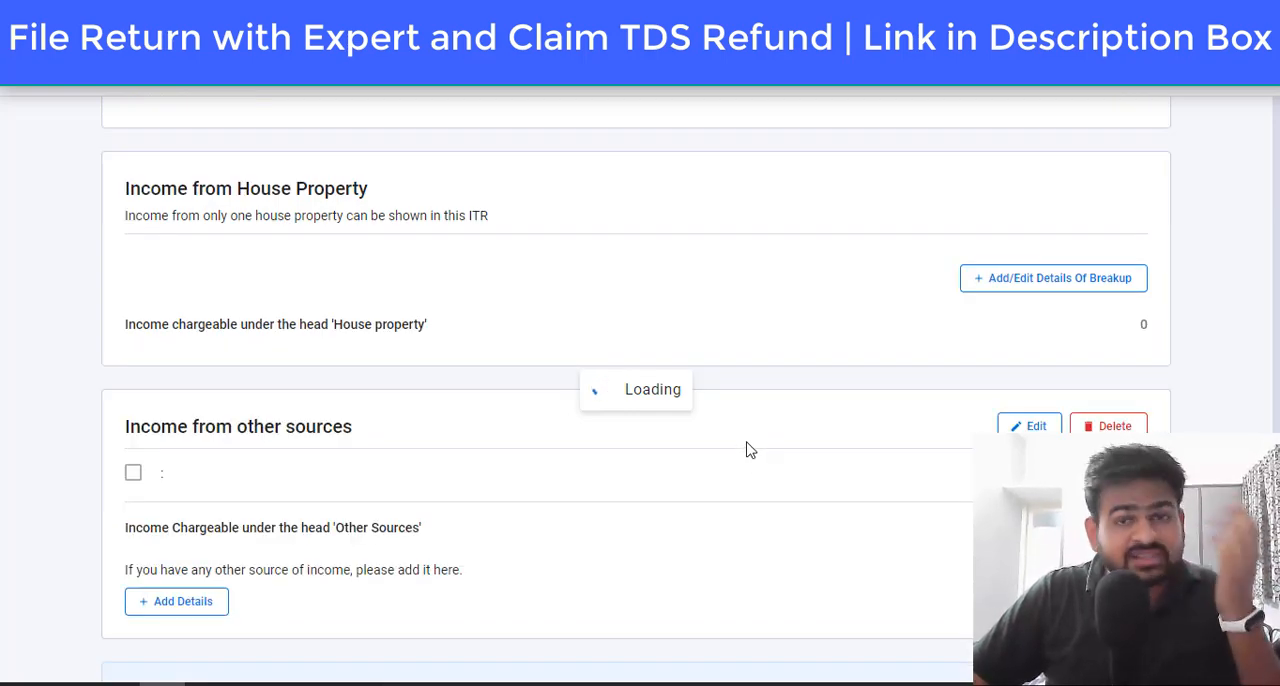
Step: Edit the Income from Salary details and set the salary as per section 17(1) to 150000
scroll(750, 450, "down", 4)
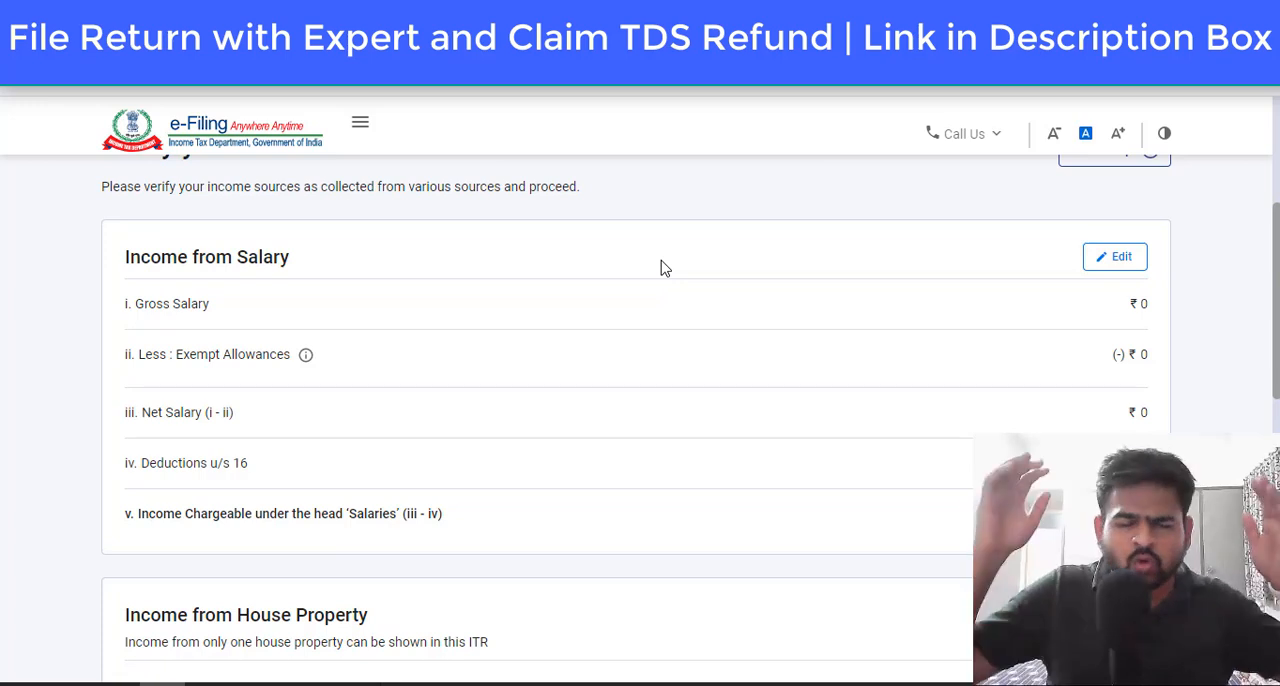
left_click(1135, 267)
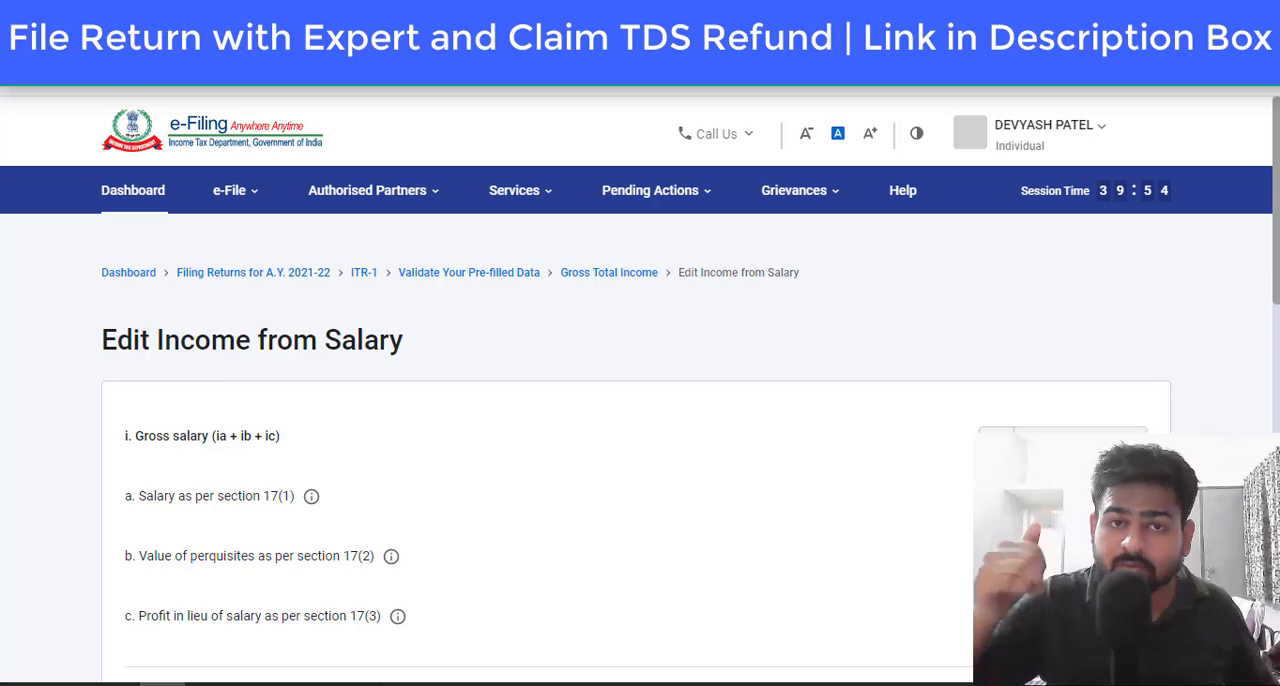
scroll(636, 430, "down", 1)
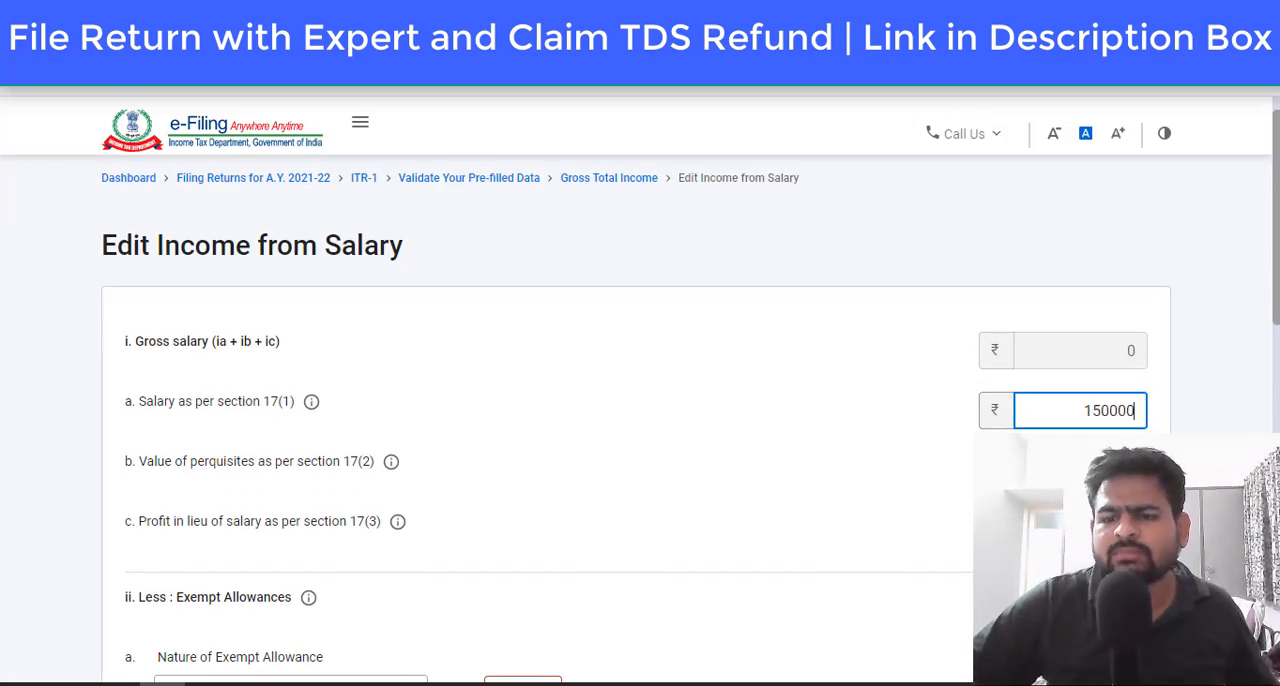
left_click(726, 443)
Step: Check the exempt allowances and the deductions u/s 16, and save the salary income details
scroll(700, 430, "down", 6)
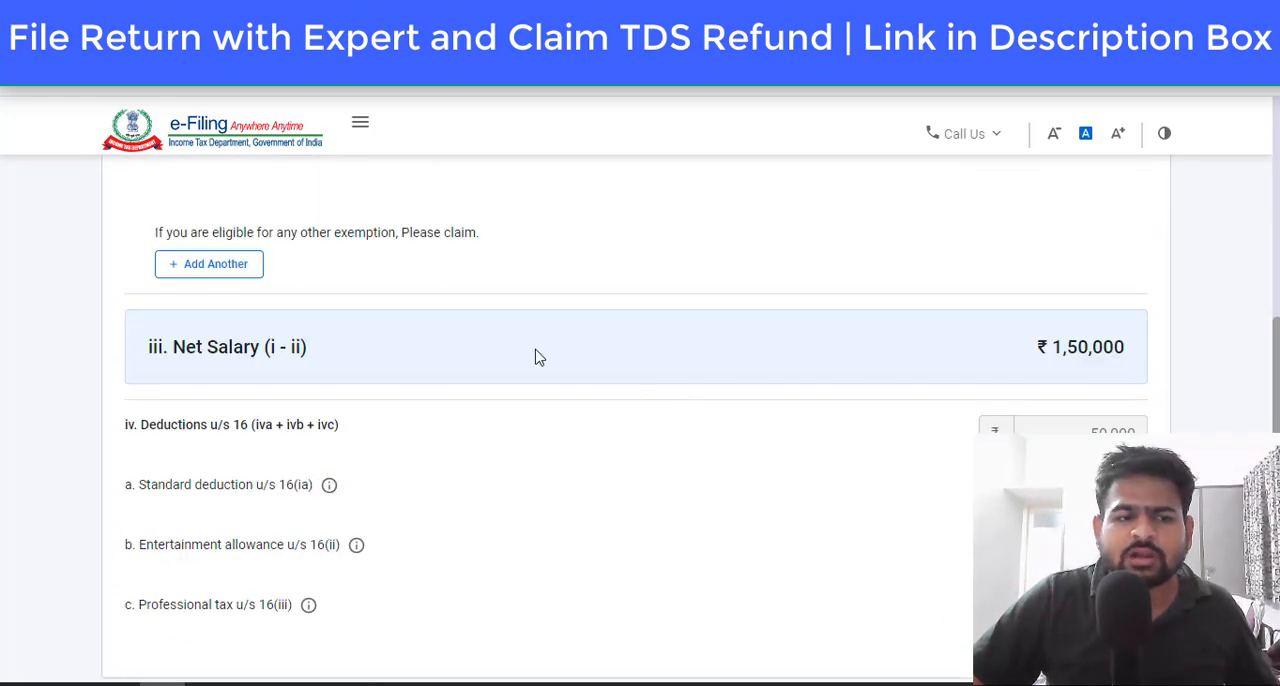
scroll(535, 357, "up", 2)
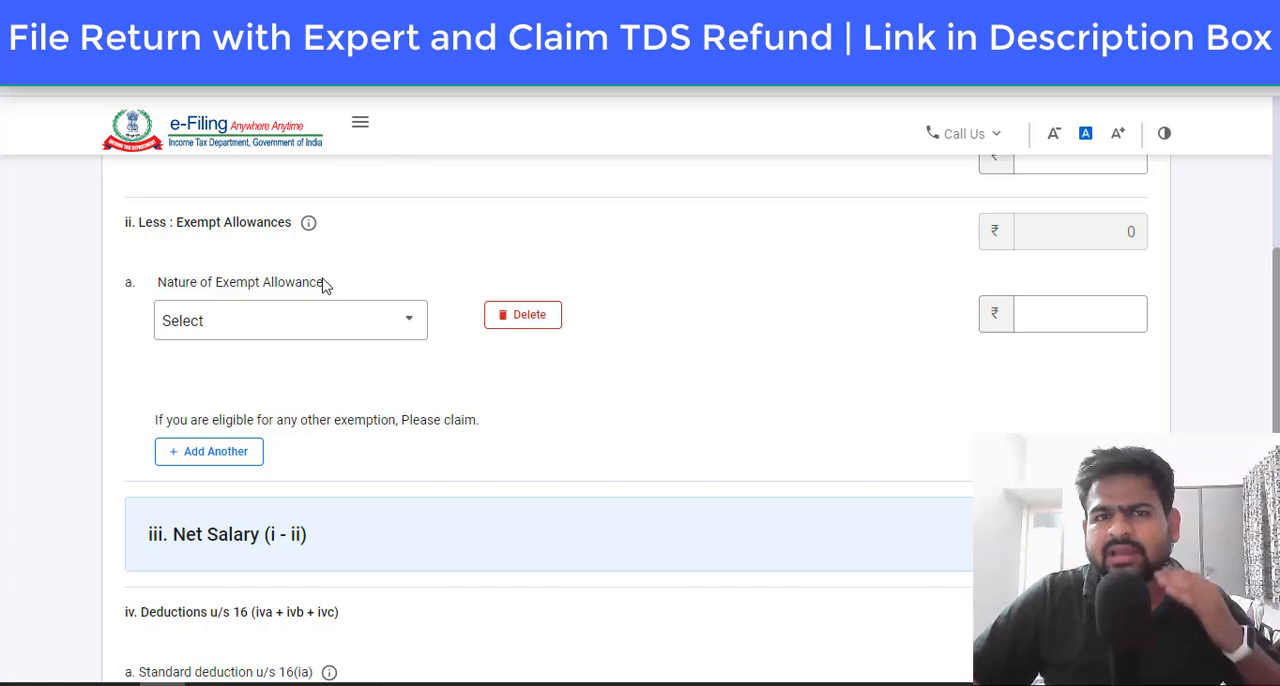
scroll(529, 286, "down", 2)
scroll(694, 277, "down", 2)
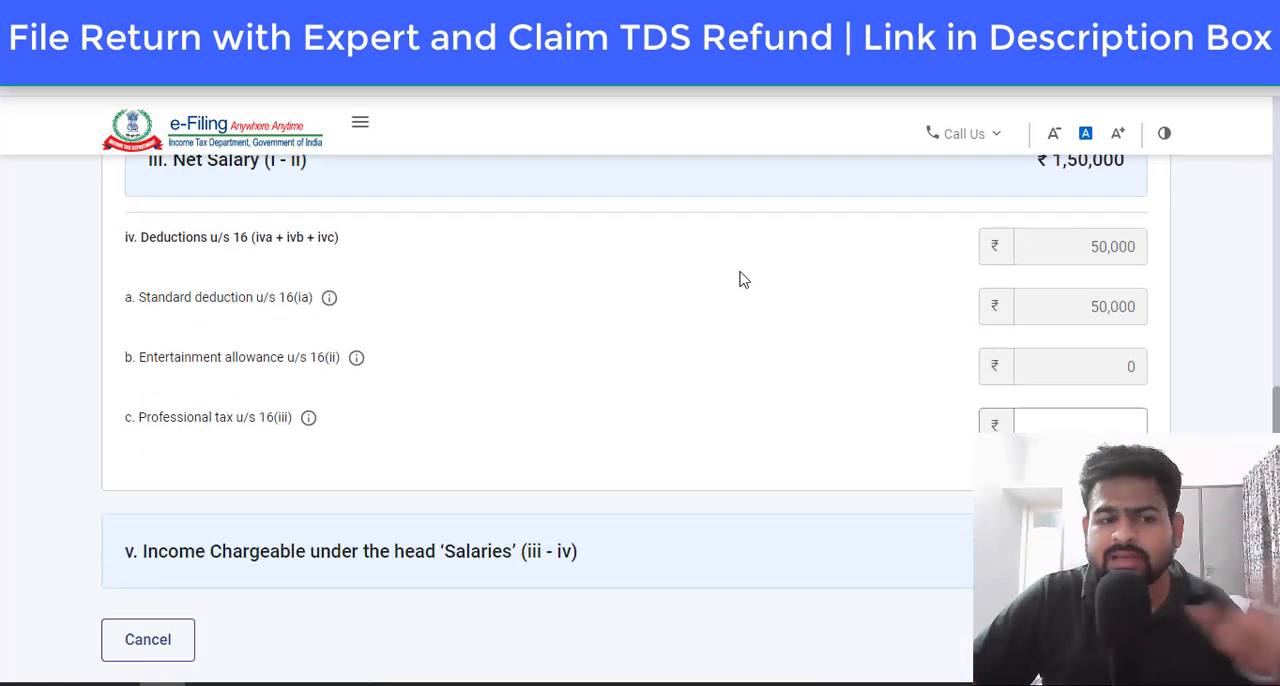
scroll(752, 275, "down", 2)
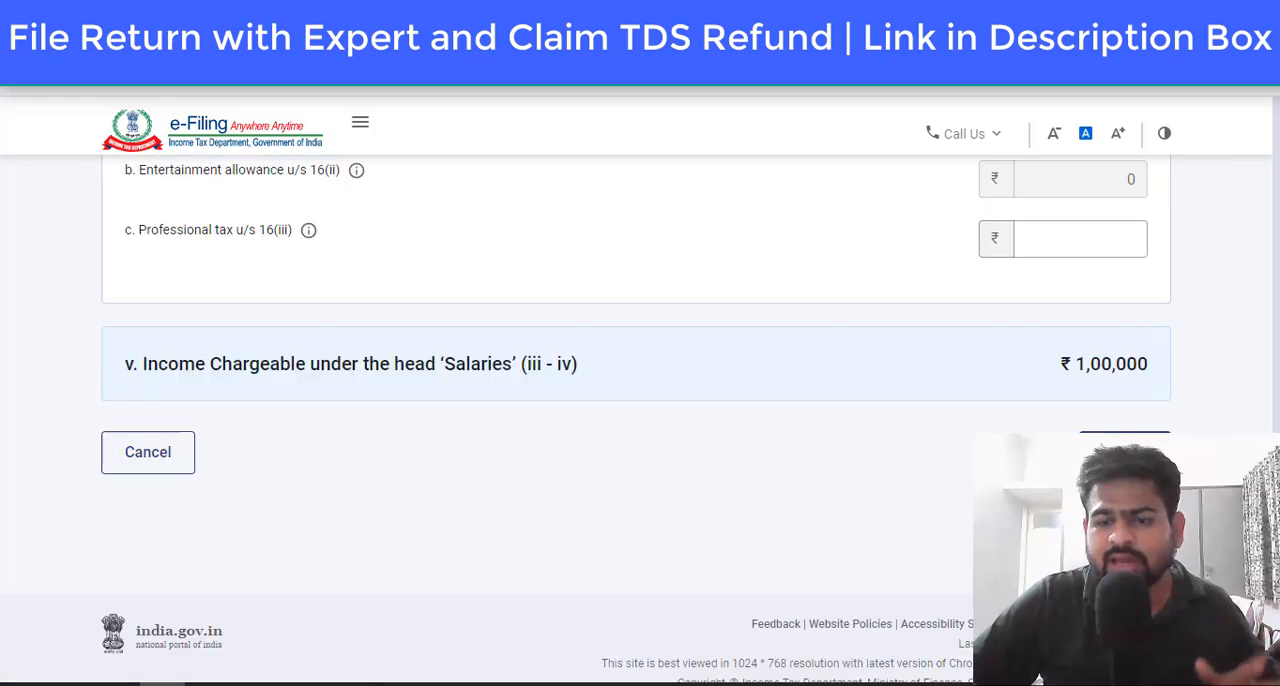
left_click(1124, 452)
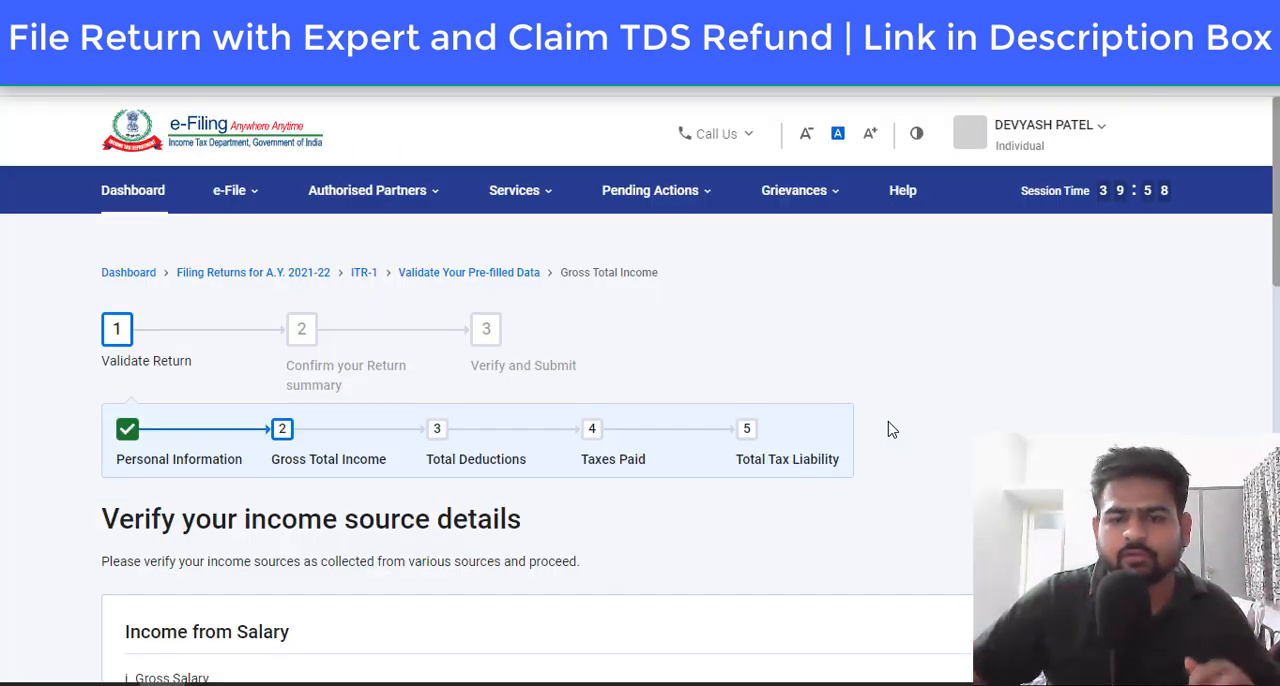
Step: Check the House Property section and start adding details under Income from other sources
scroll(550, 520, "down", 6)
left_click_drag(271, 340, 370, 343)
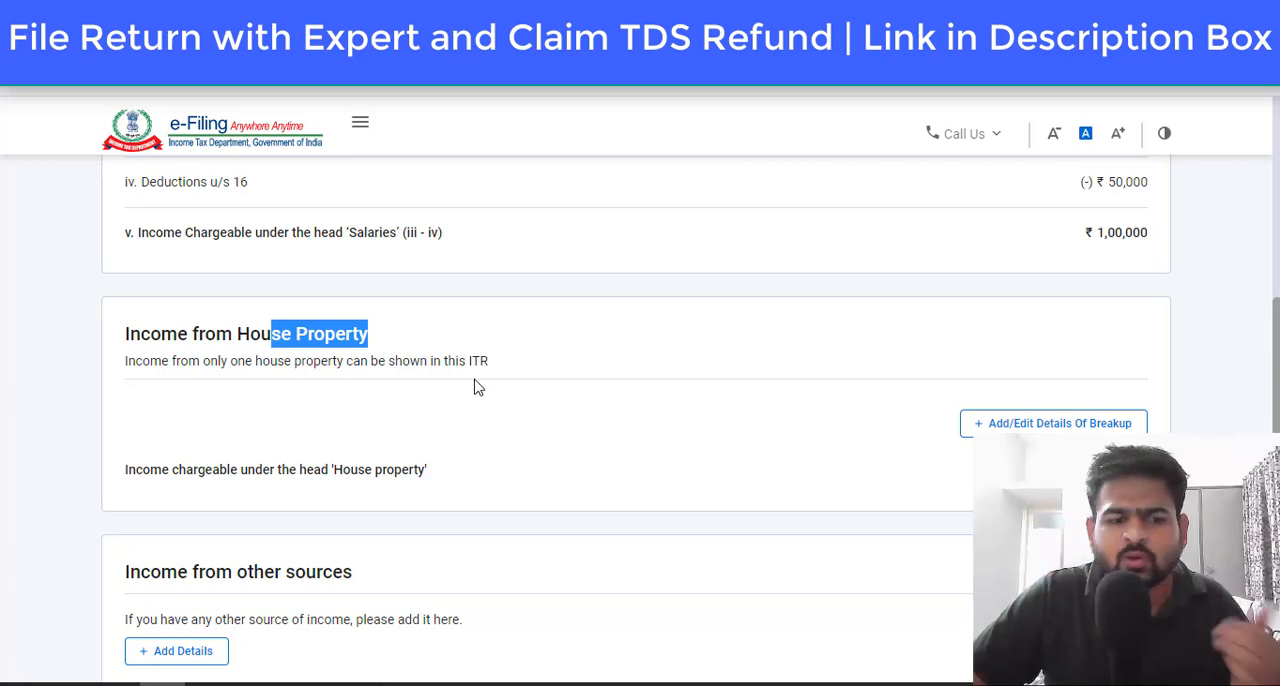
scroll(476, 387, "down", 3)
left_click_drag(150, 290, 406, 309)
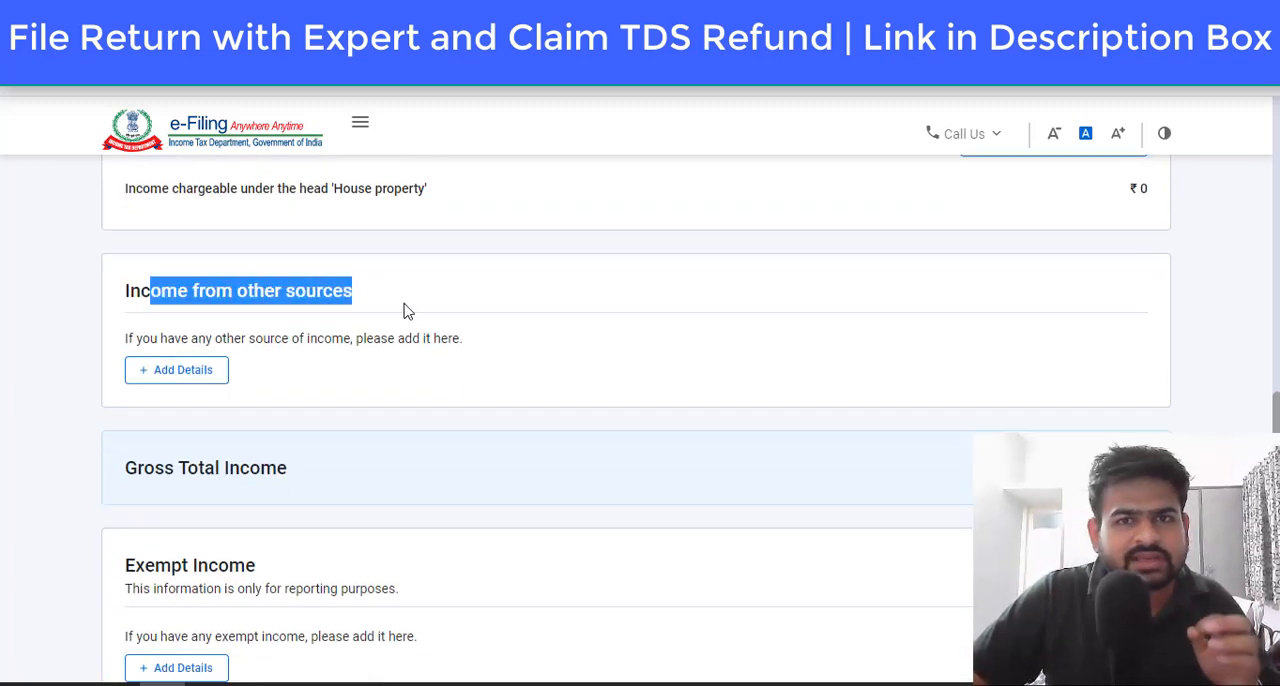
left_click(214, 369)
scroll(380, 394, "down", 3)
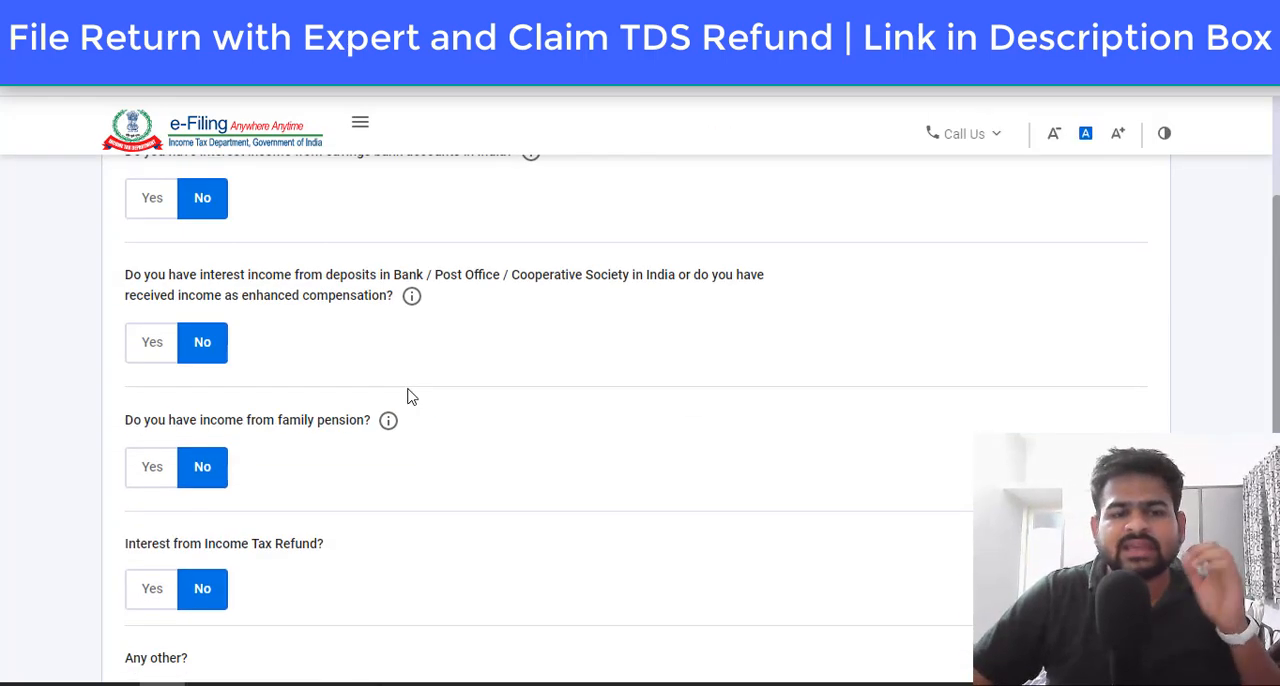
scroll(412, 387, "up", 1)
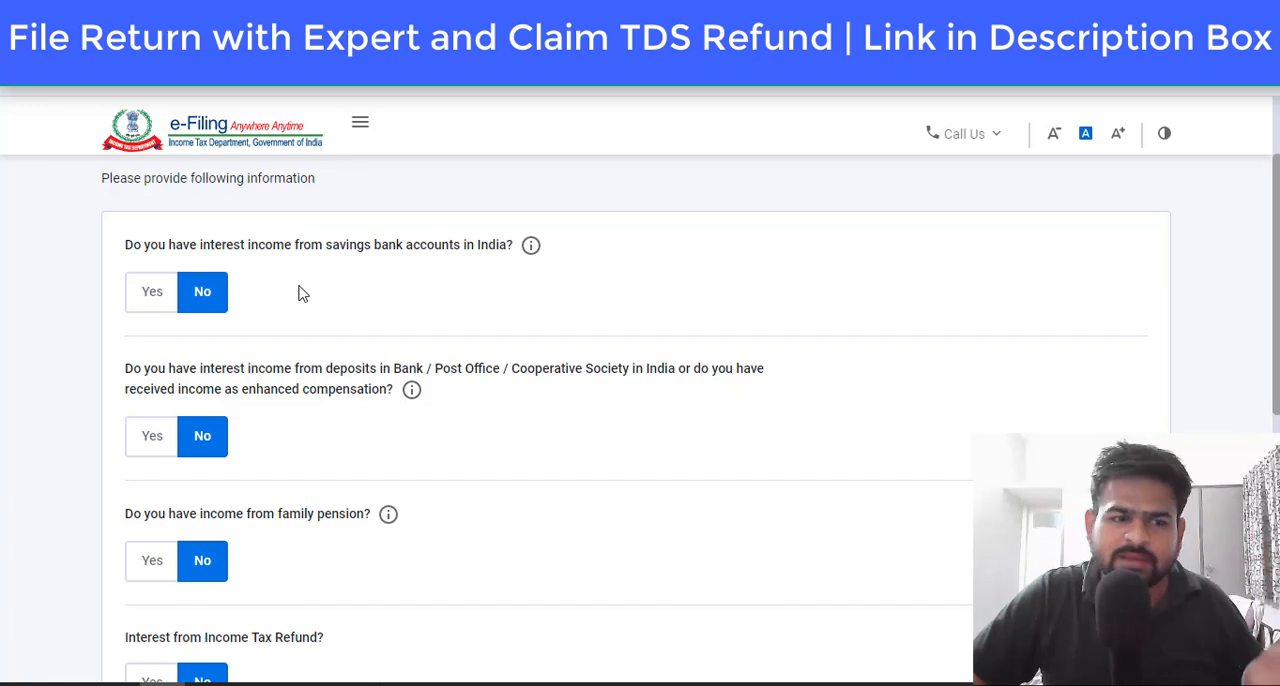
Step: Declare interest income of 15000 from savings bank accounts and 25000 from deposits
left_click(163, 291)
left_click(240, 348)
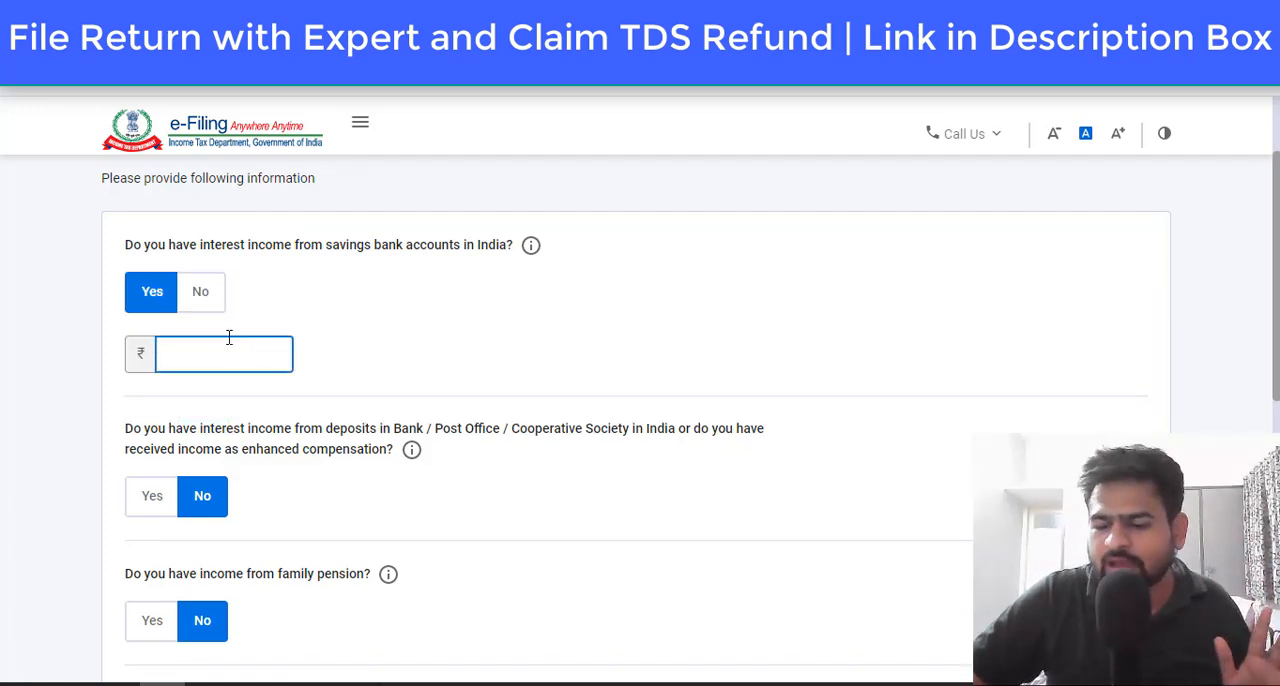
type("150000")
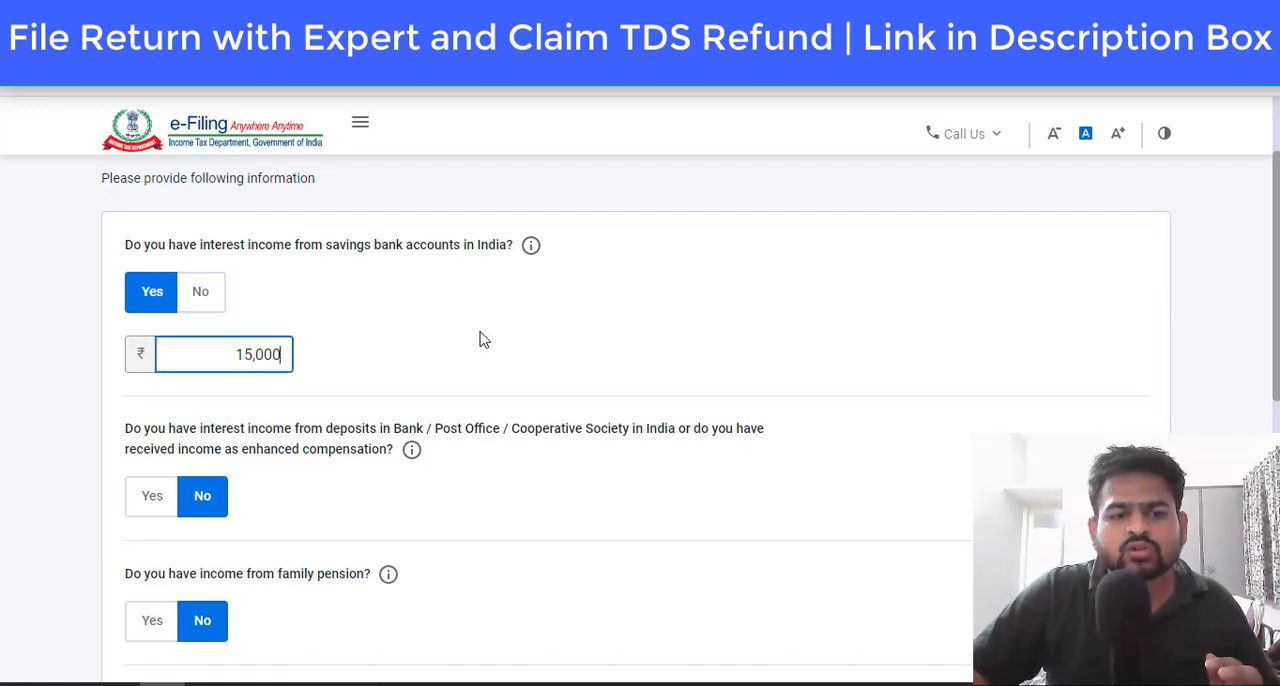
scroll(349, 248, "down", 2)
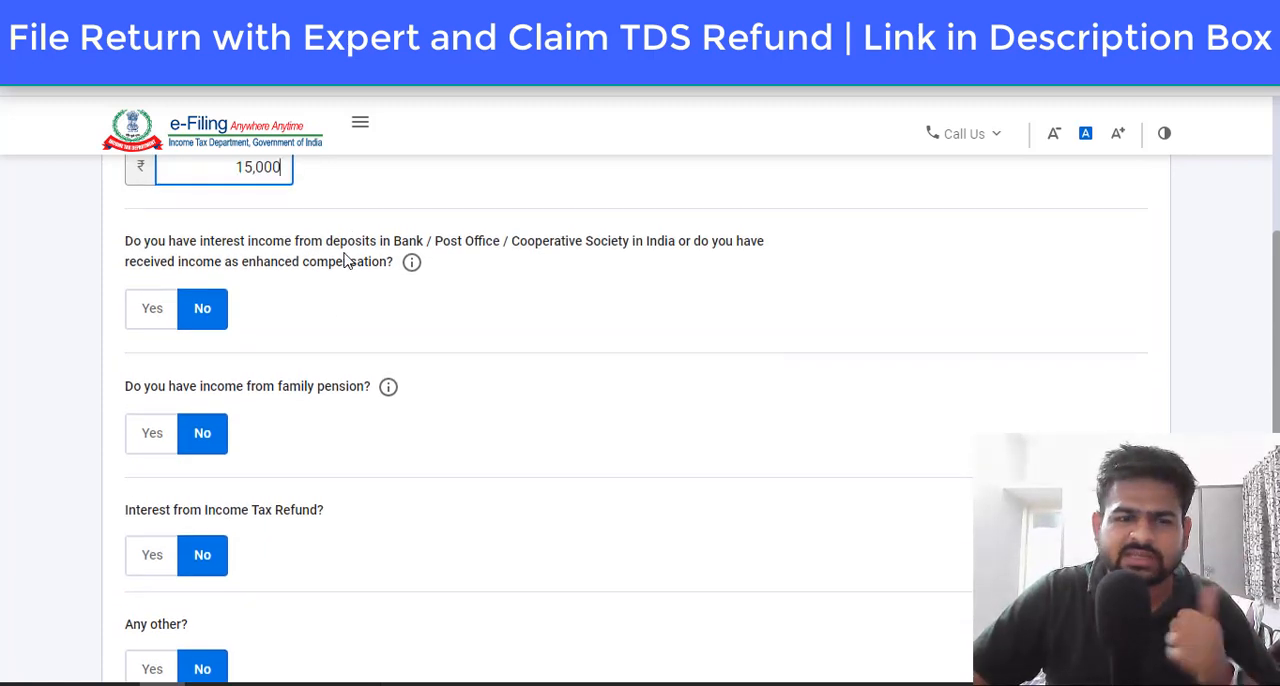
left_click(150, 312)
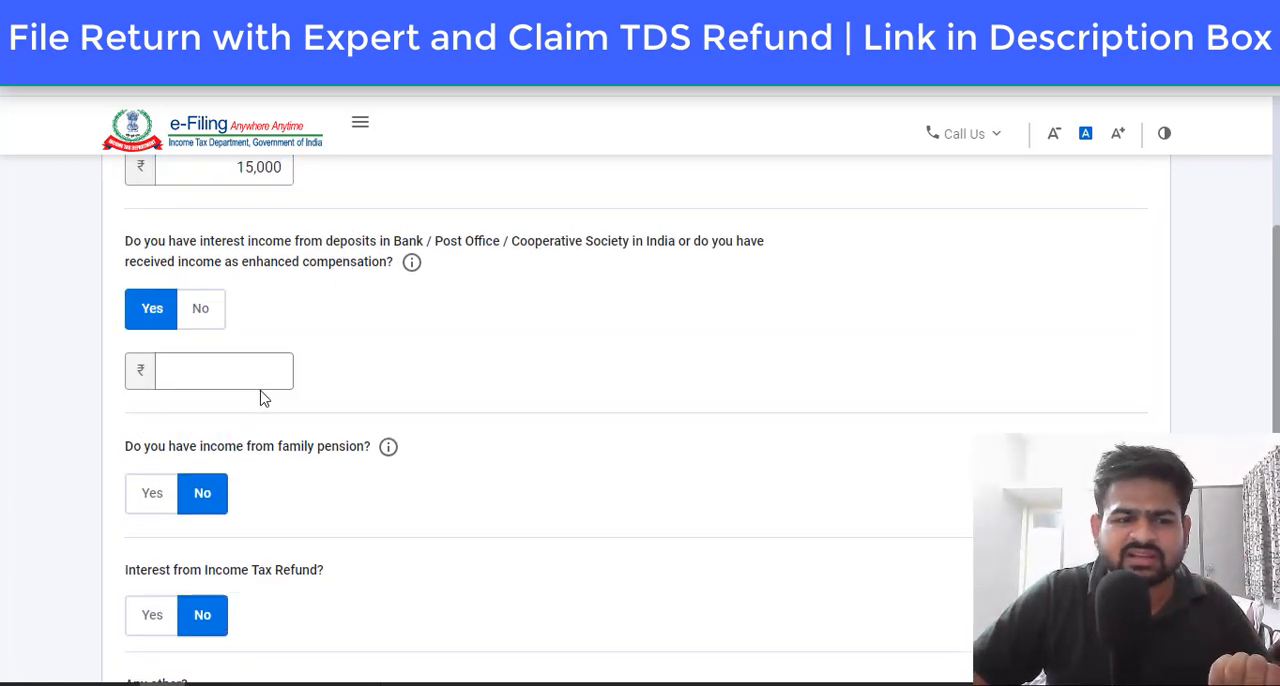
left_click(267, 372)
type("250000")
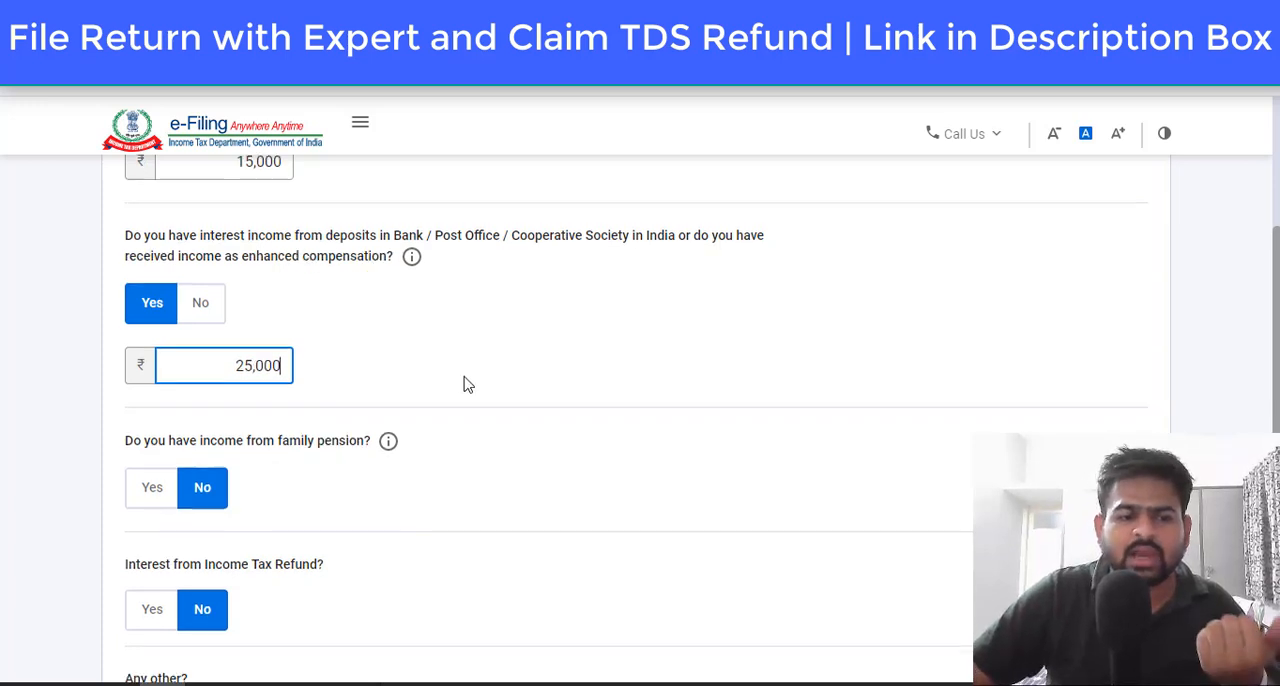
Step: Declare 50000 of any other income with the description Others, and continue to the income summary
scroll(466, 379, "down", 2)
scroll(314, 292, "down", 3)
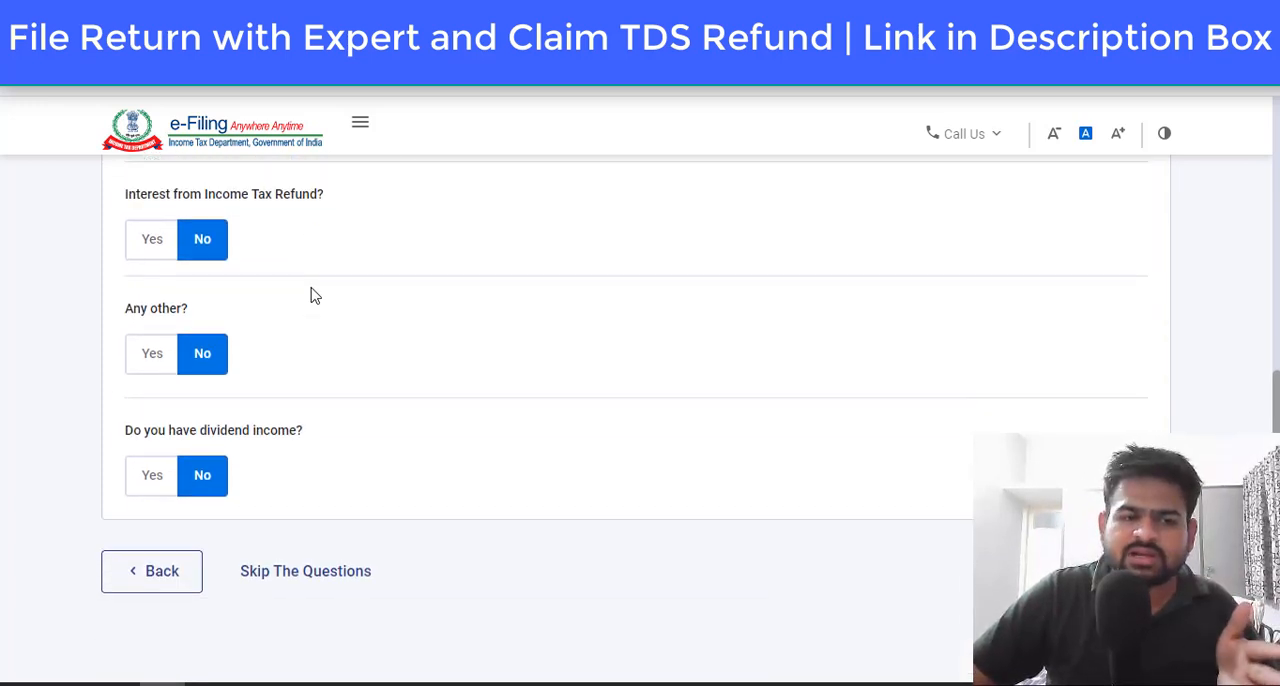
scroll(321, 241, "up", 1)
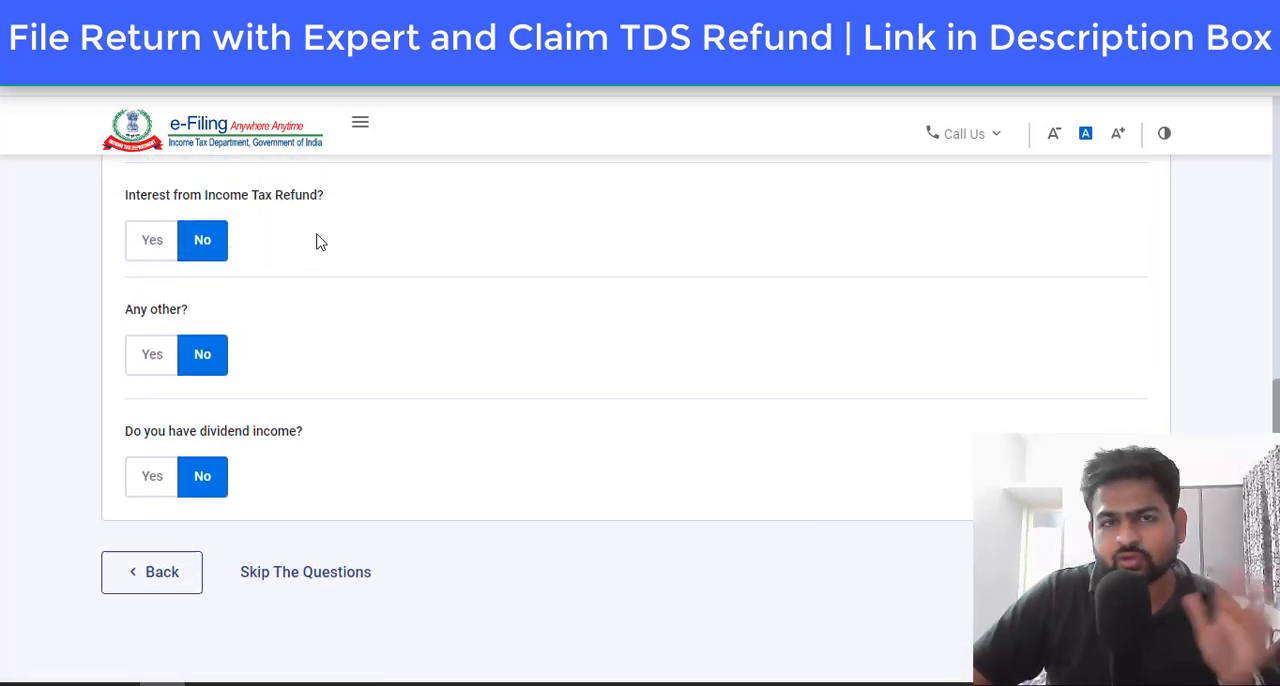
left_click(155, 357)
left_click(251, 414)
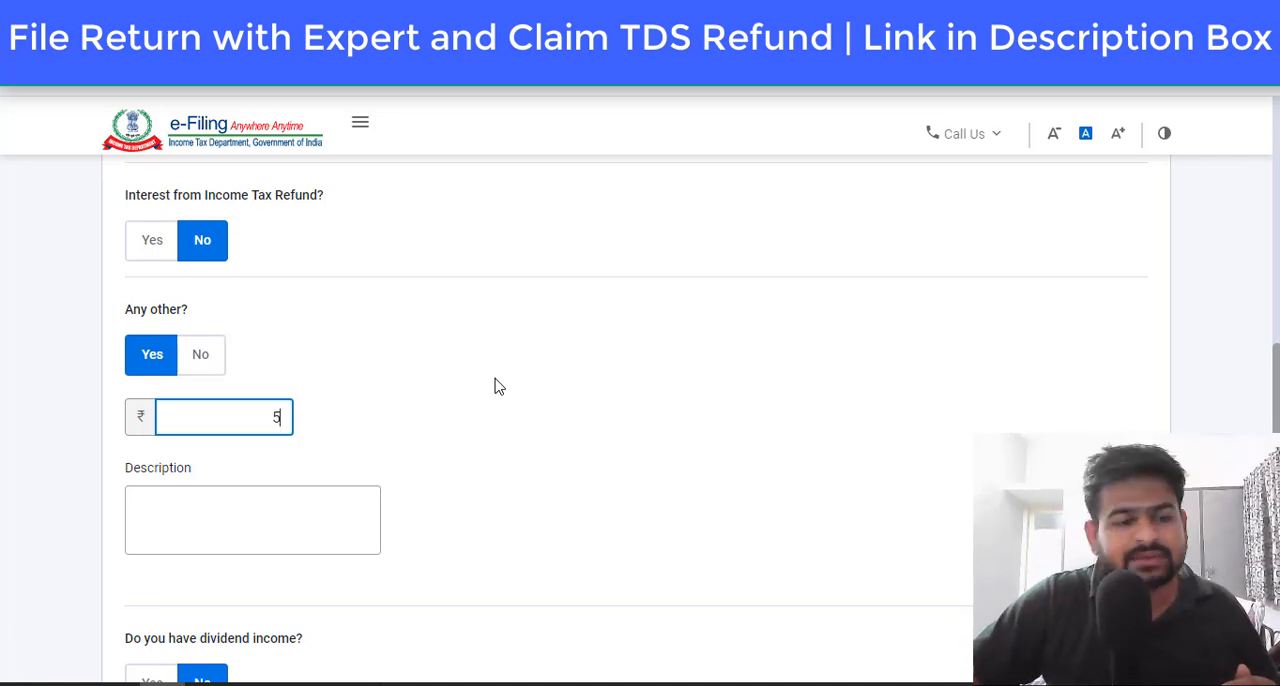
type("0000")
left_click(279, 507)
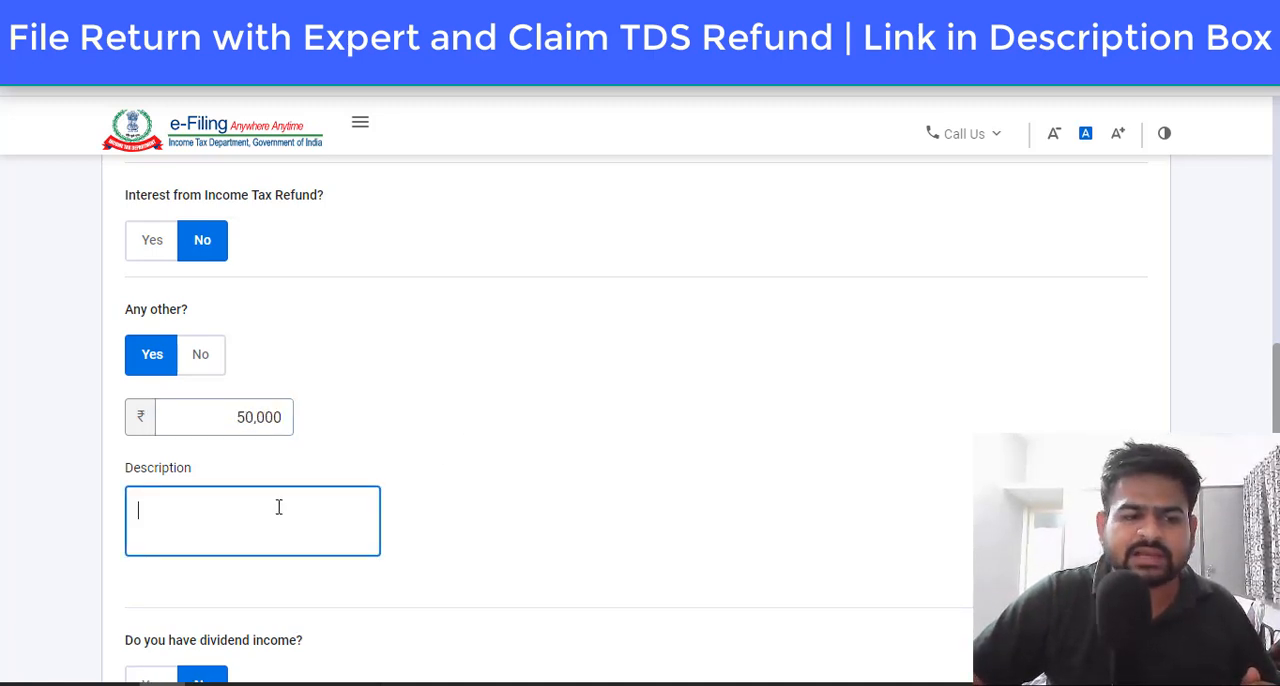
type("Others")
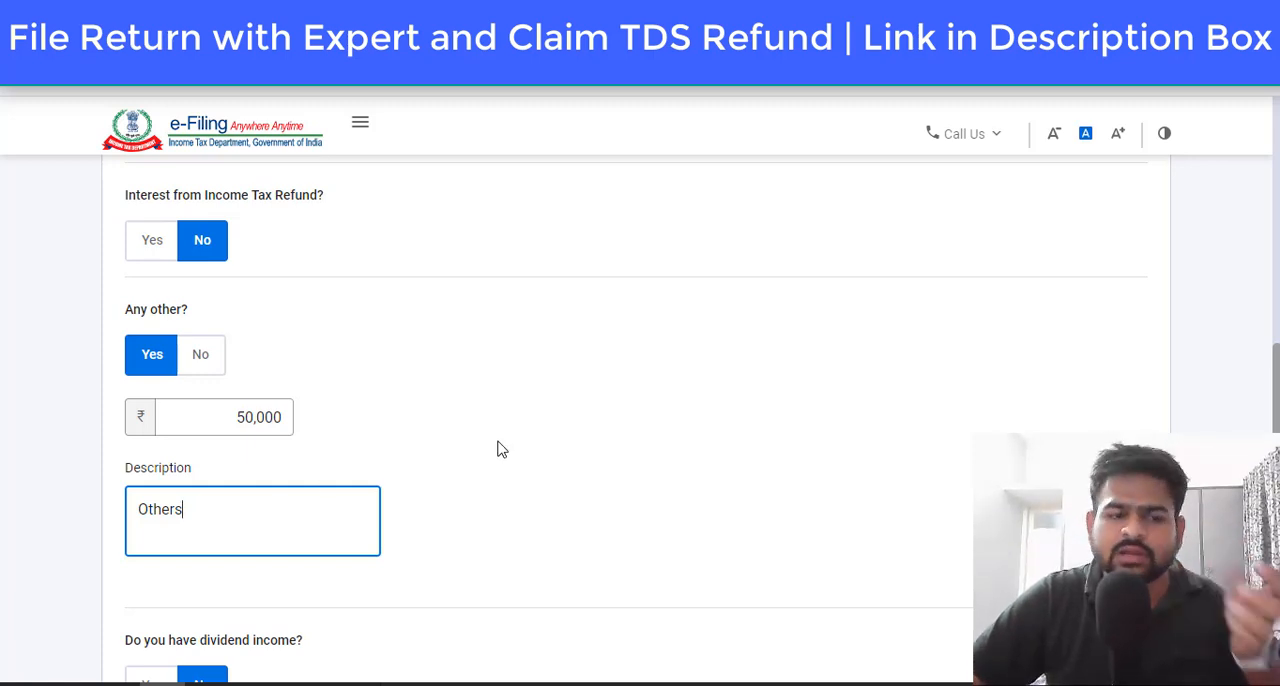
scroll(501, 448, "down", 4)
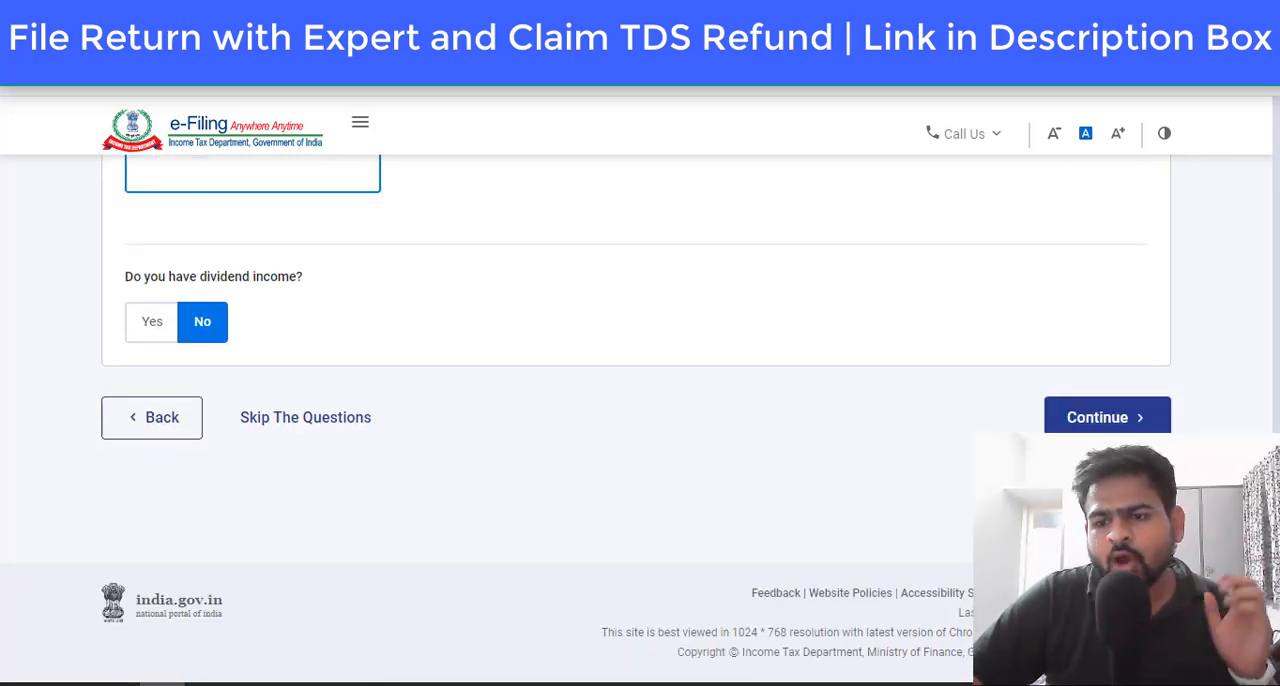
left_click(1108, 415)
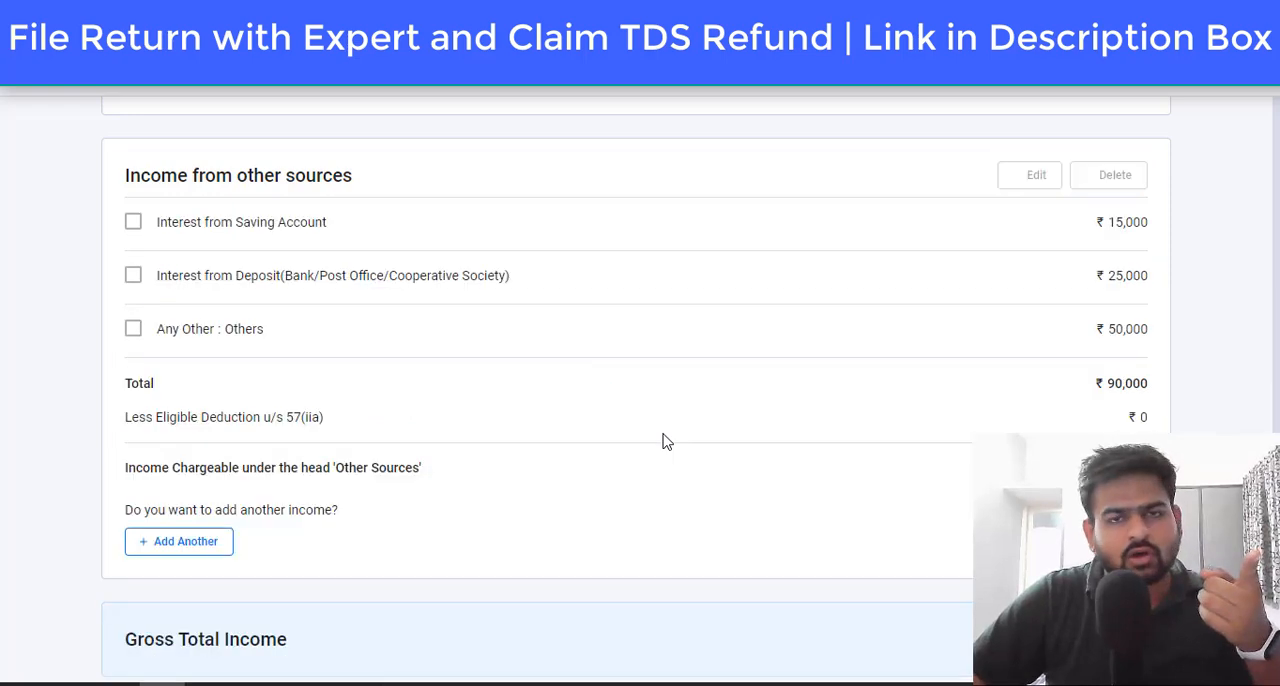
Step: Review the added income sources and confirm the Gross Total Income section
scroll(662, 434, "down", 8)
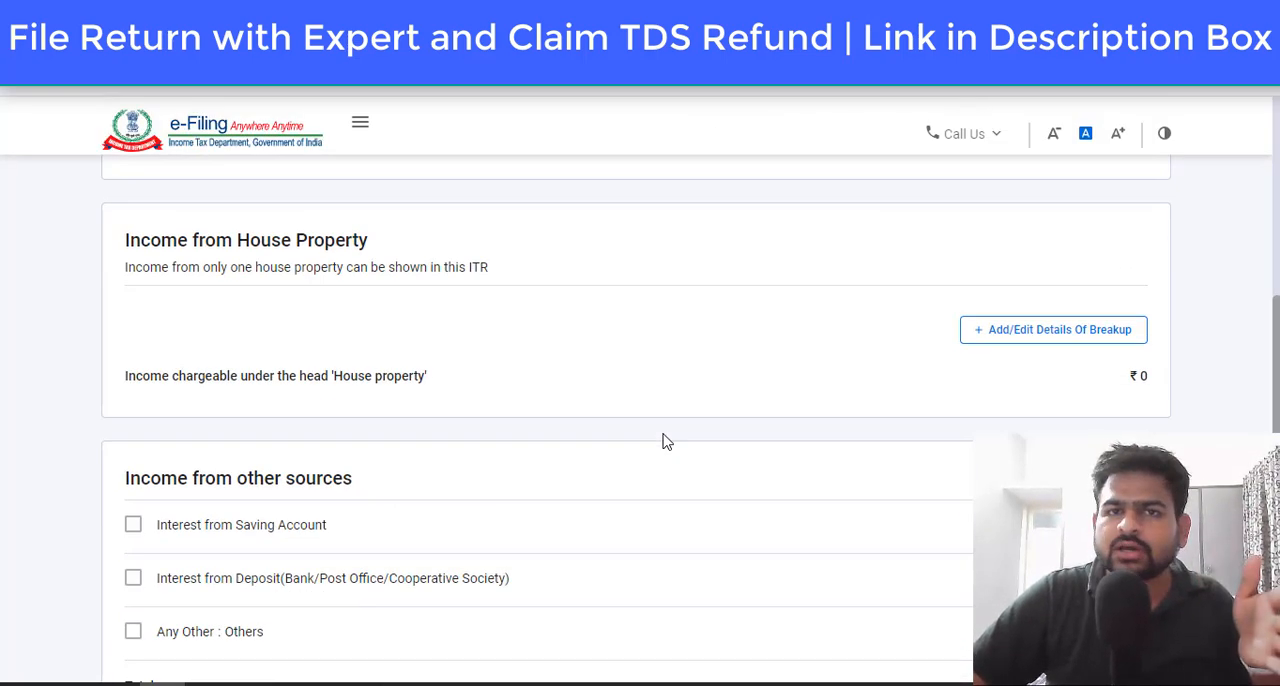
scroll(667, 441, "down", 3)
scroll(667, 437, "down", 5)
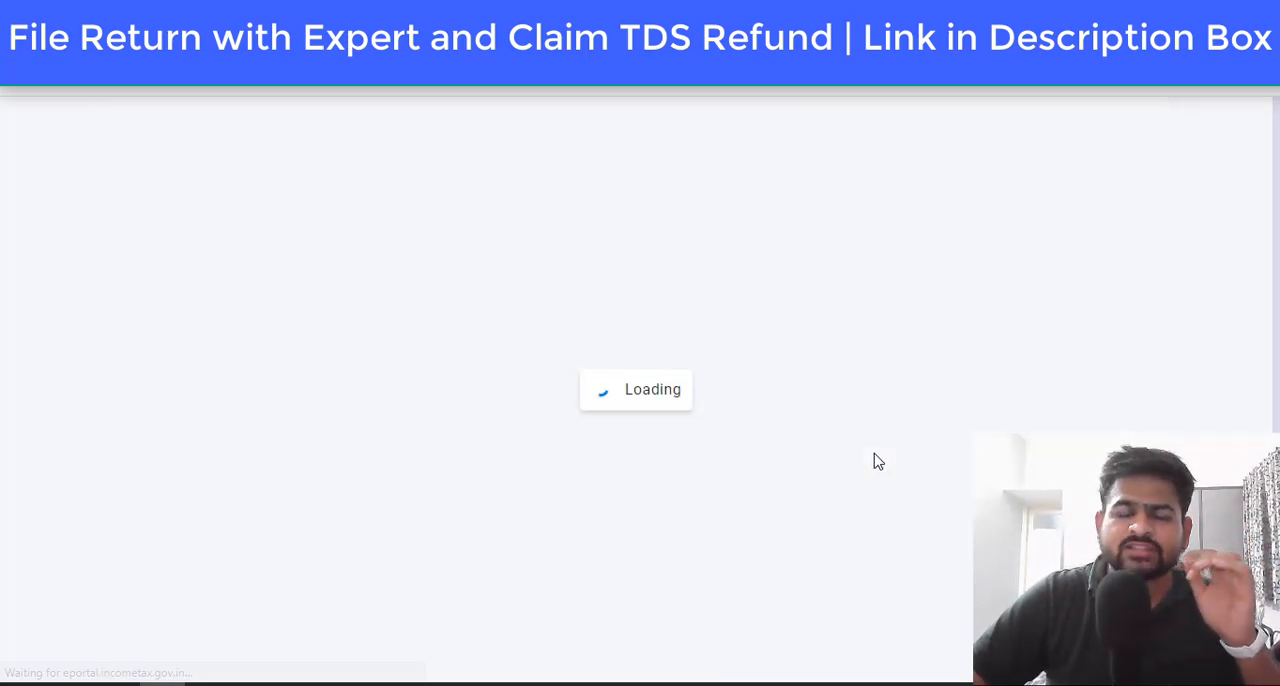
Step: Open the Total Deductions section and look through the deduction eligibility questions up to Section 80C
scroll(810, 510, "down", 5)
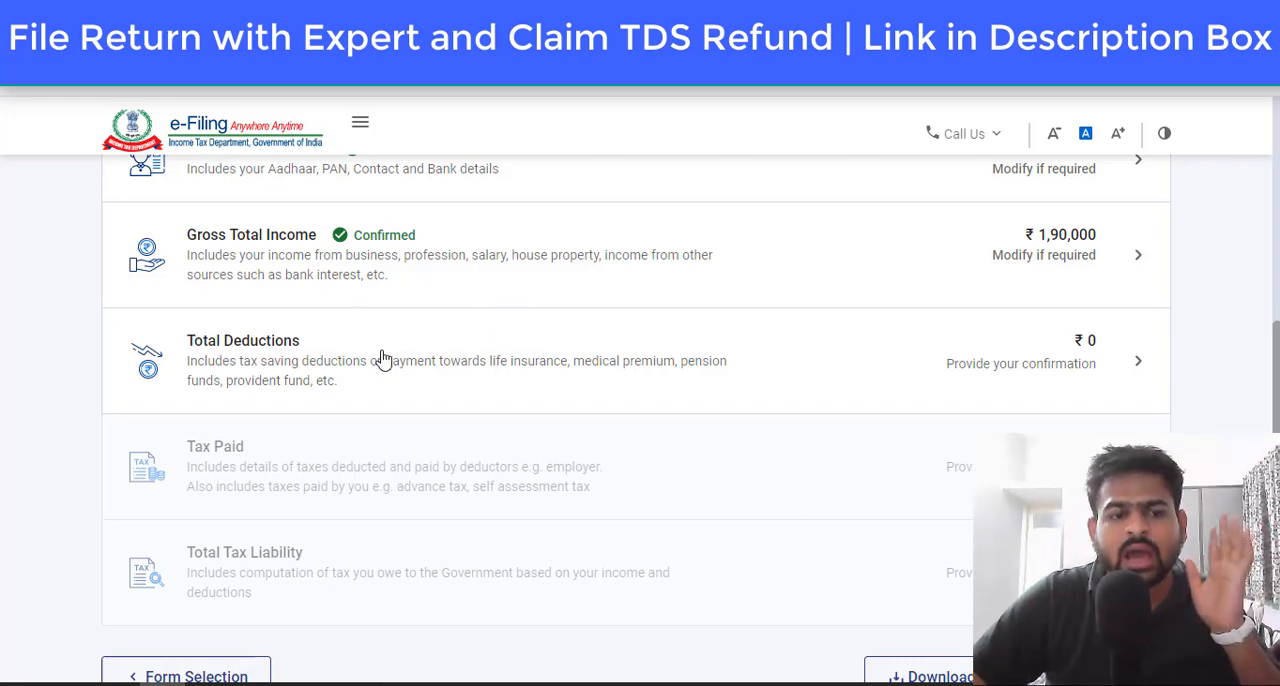
left_click(668, 350)
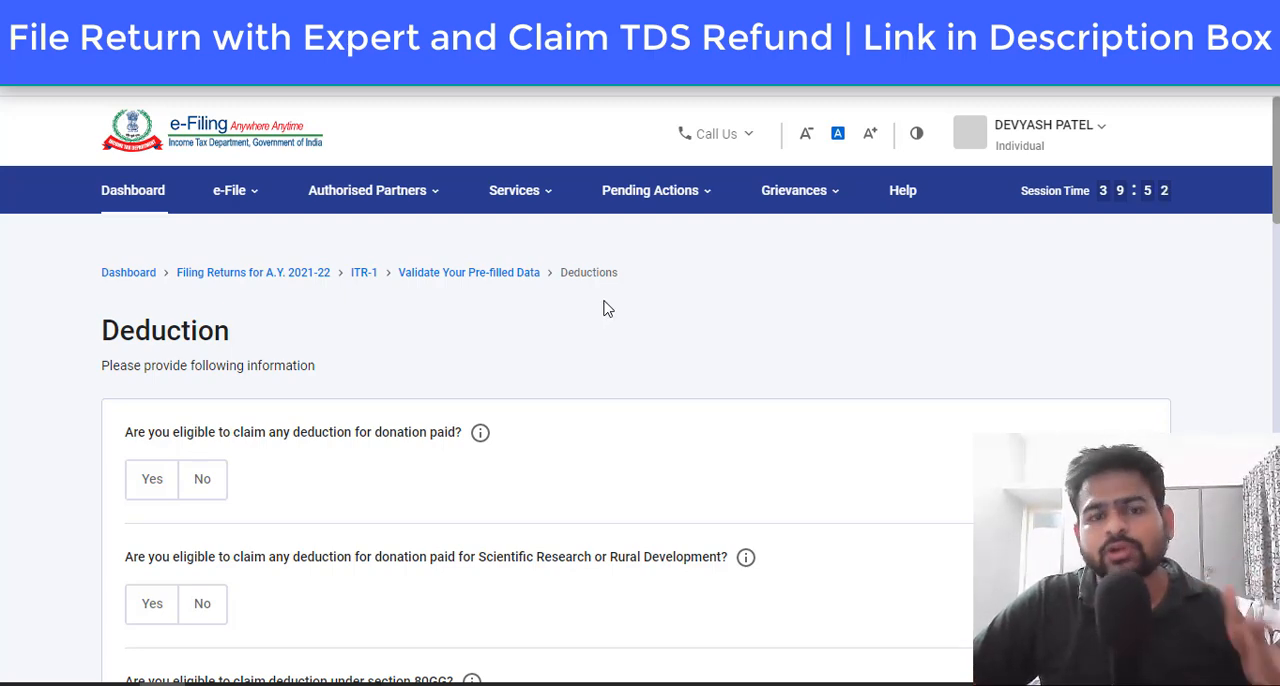
scroll(590, 330, "down", 6)
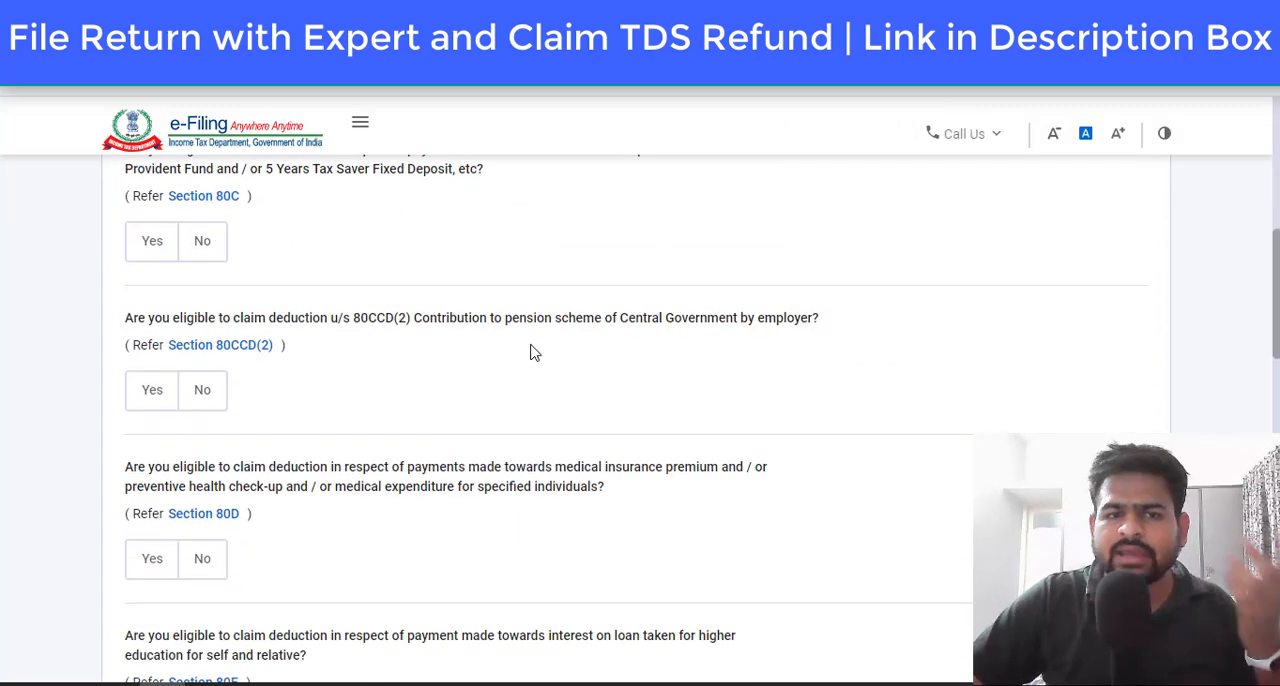
scroll(533, 347, "up", 1)
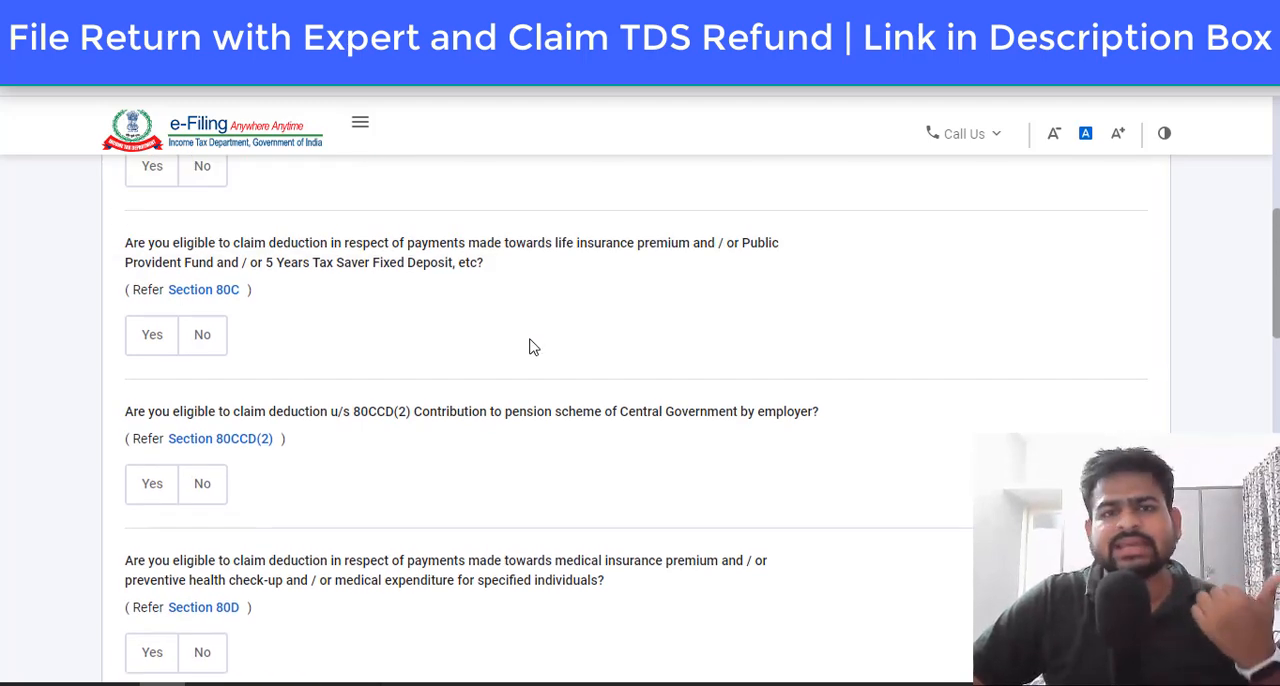
scroll(533, 347, "down", 1)
scroll(457, 346, "up", 2)
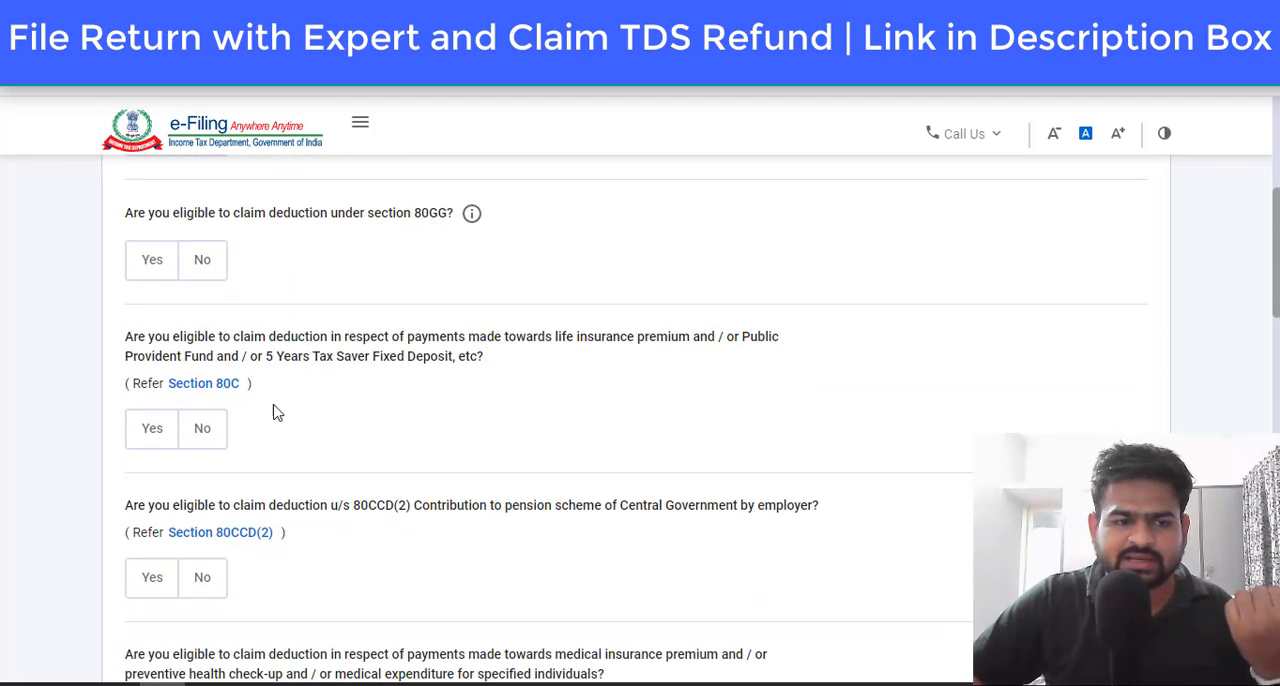
Step: Answer Yes to the Section 80C deduction and claim an amount of 12000
left_click(151, 433)
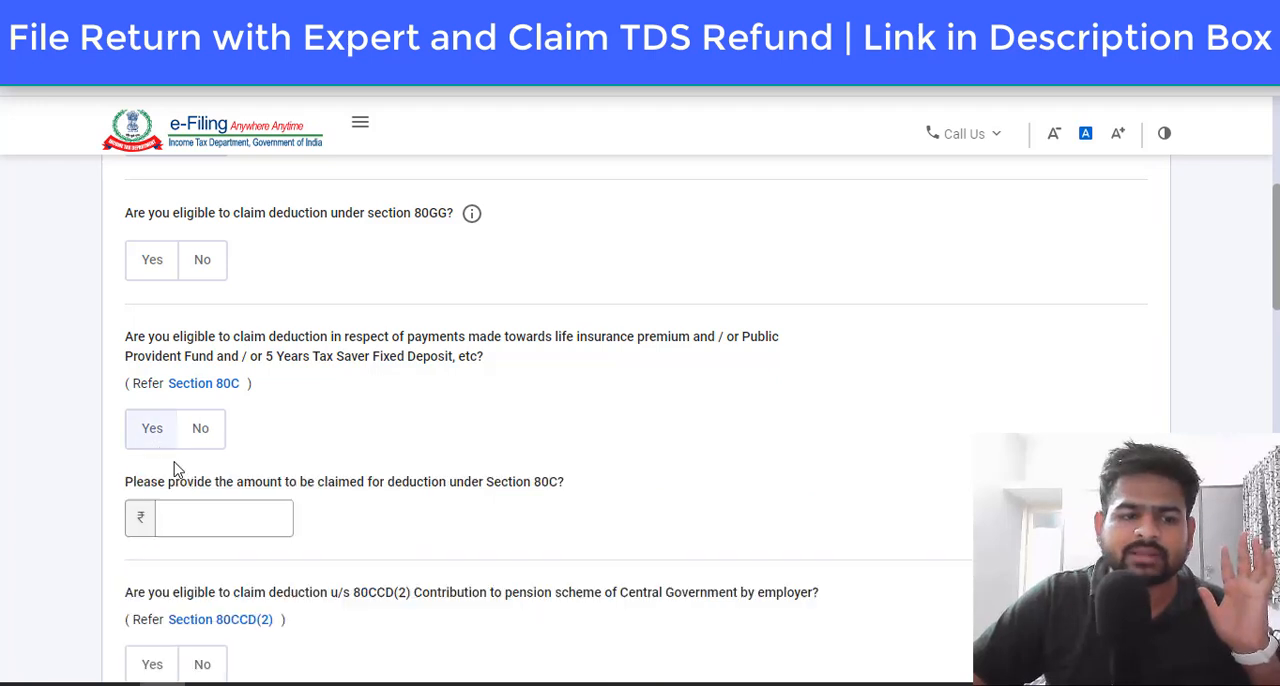
left_click(237, 502)
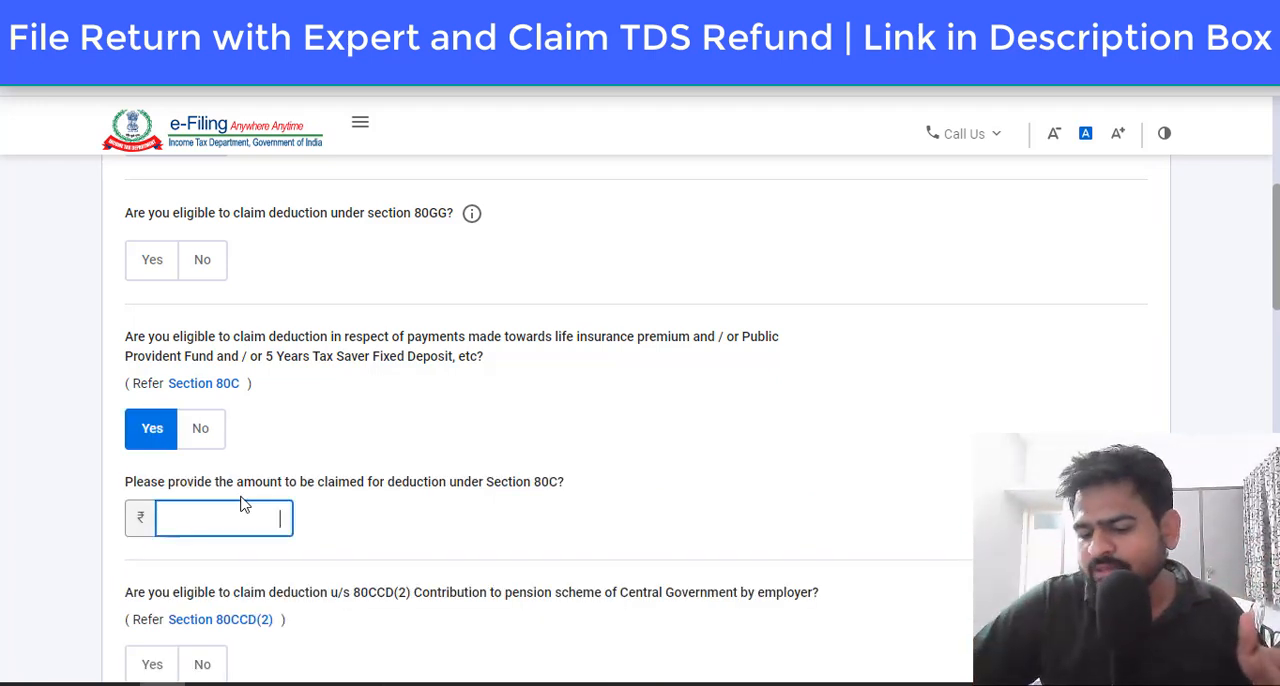
type("12000")
left_click(528, 467)
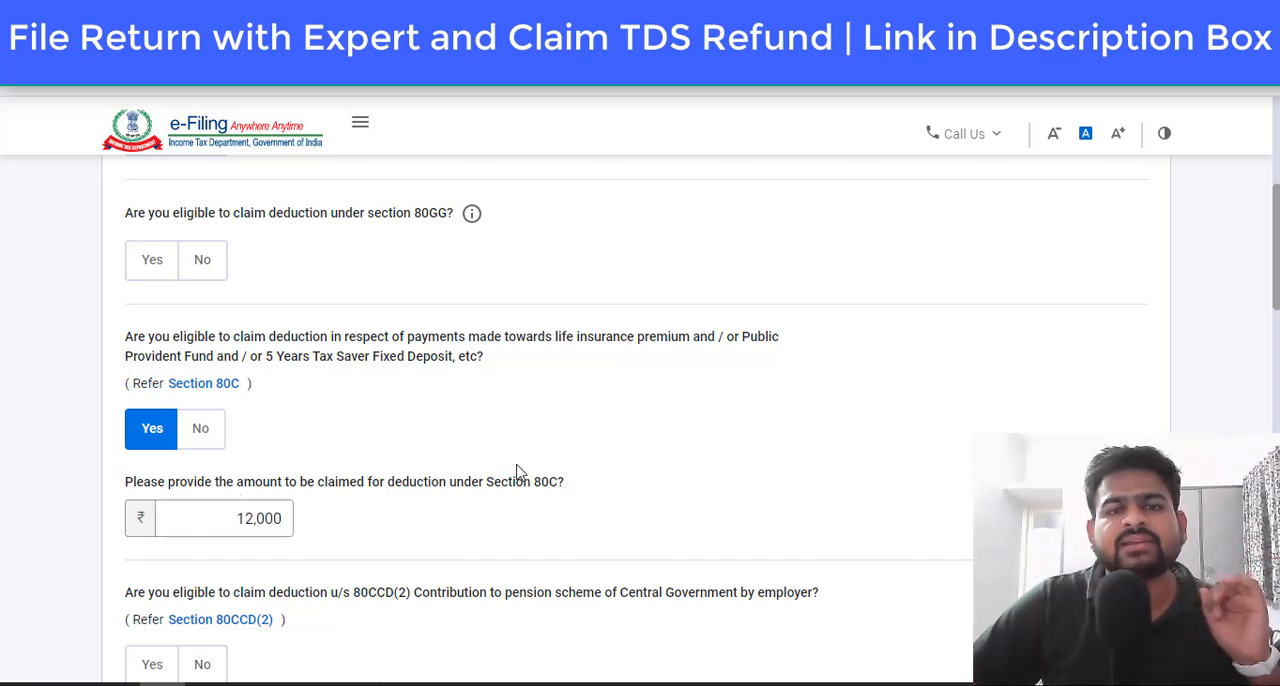
scroll(518, 470, "down", 5)
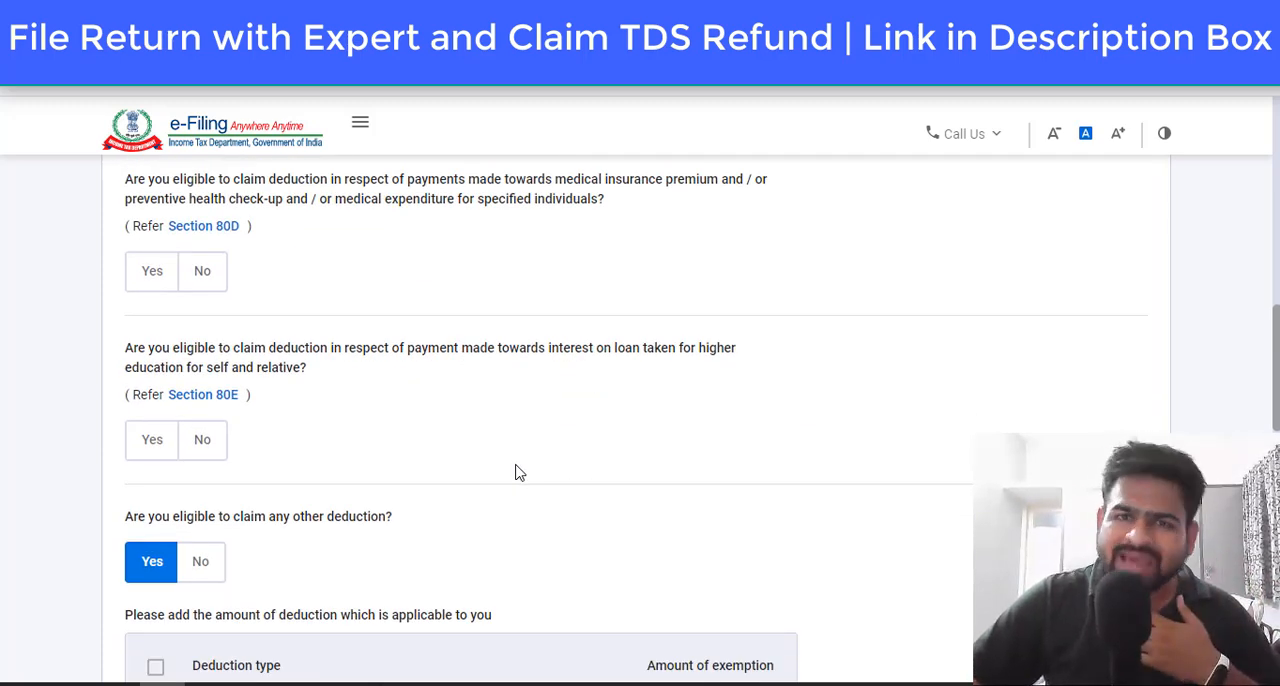
Step: Answer Yes to the Section 80D medical insurance deduction and No to the Section 80E education loan interest deduction
scroll(517, 469, "up", 2)
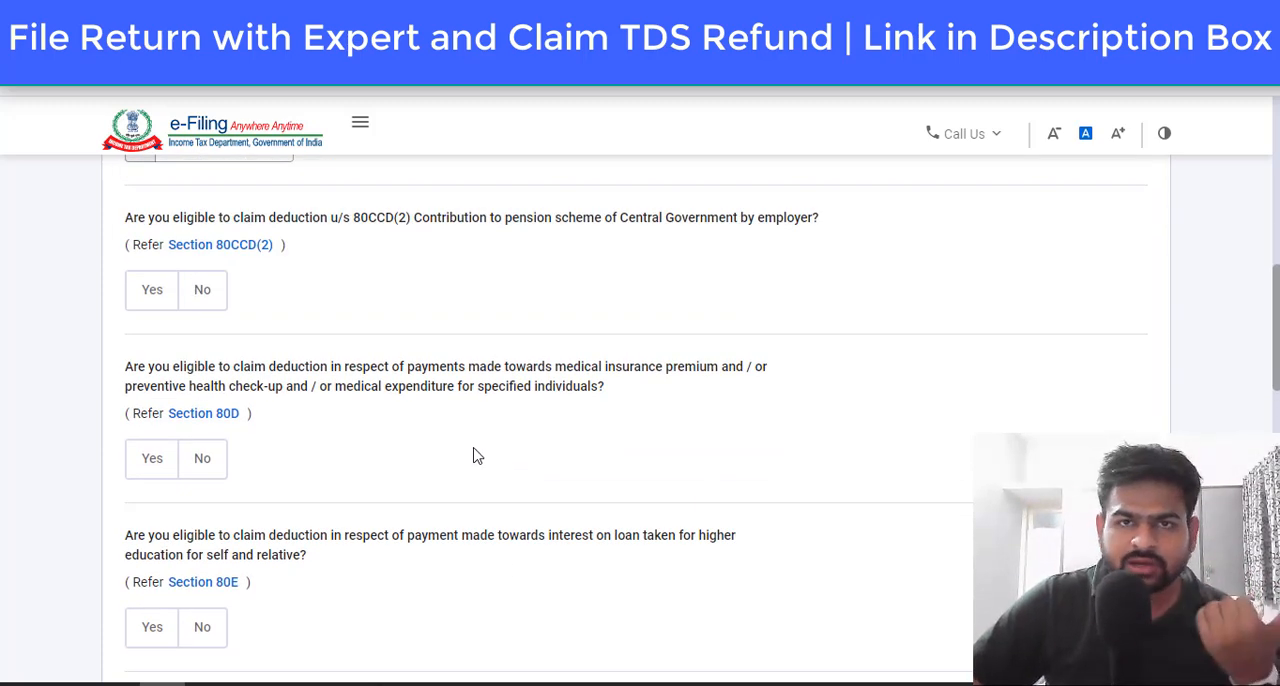
left_click(168, 467)
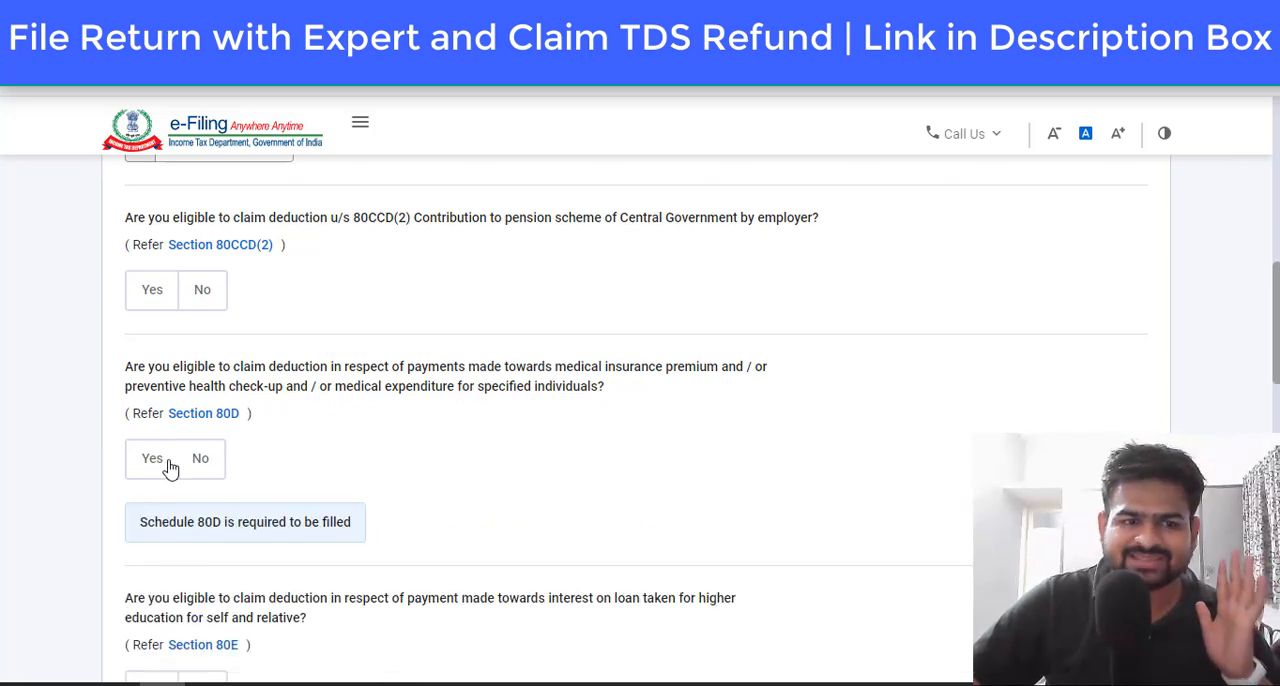
scroll(390, 473, "down", 5)
scroll(370, 458, "up", 2)
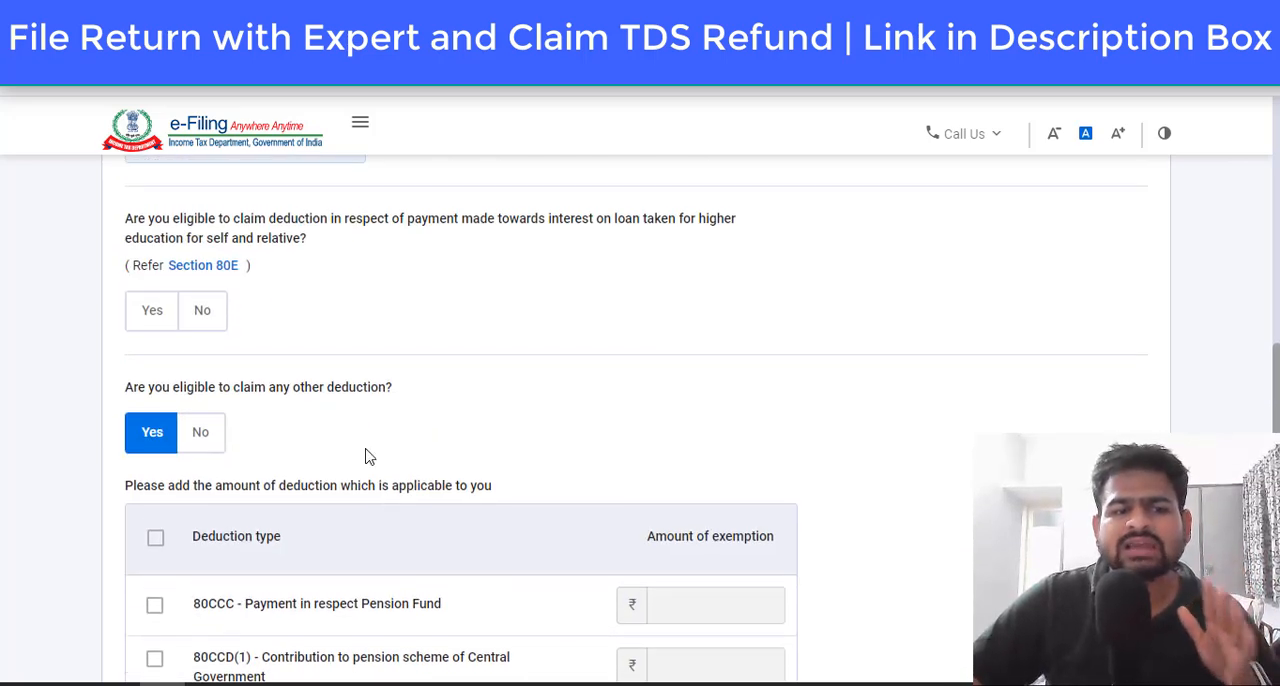
left_click(220, 330)
Step: Look through the other deduction types without selecting any, recheck the Section 80E answer, and continue to the deduction verification
scroll(458, 430, "down", 4)
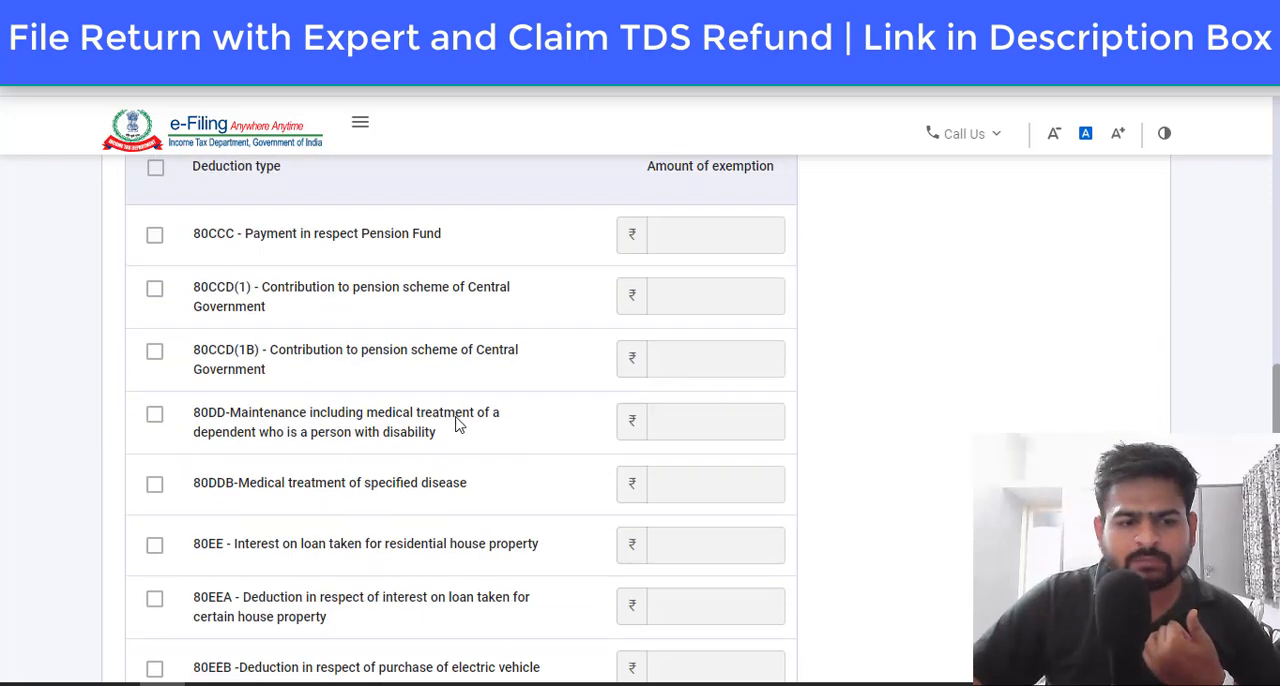
scroll(242, 437, "down", 5)
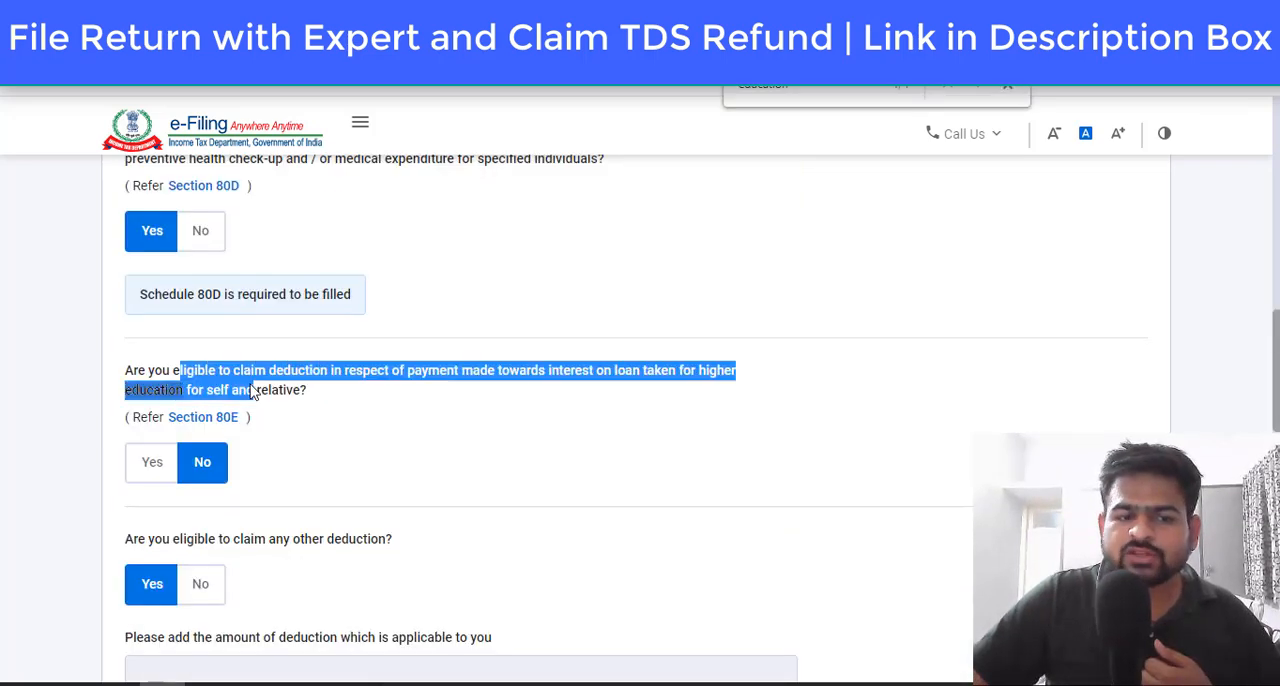
left_click_drag(292, 393, 283, 396)
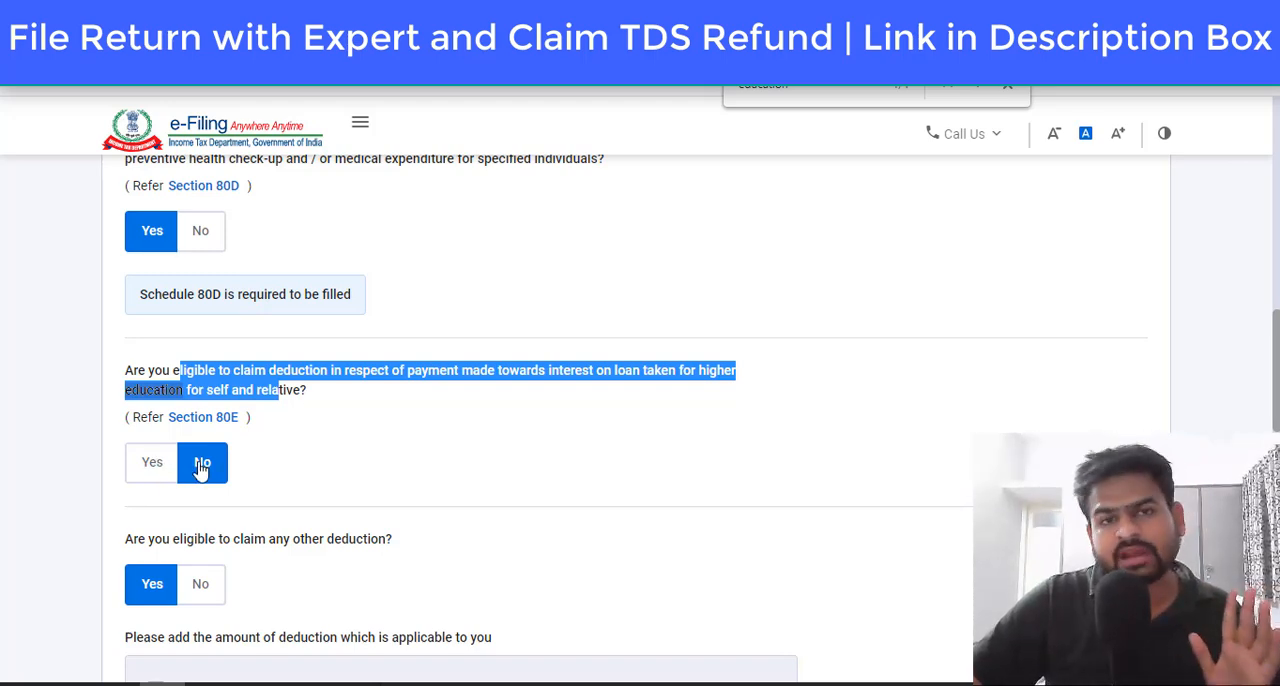
scroll(458, 452, "down", 10)
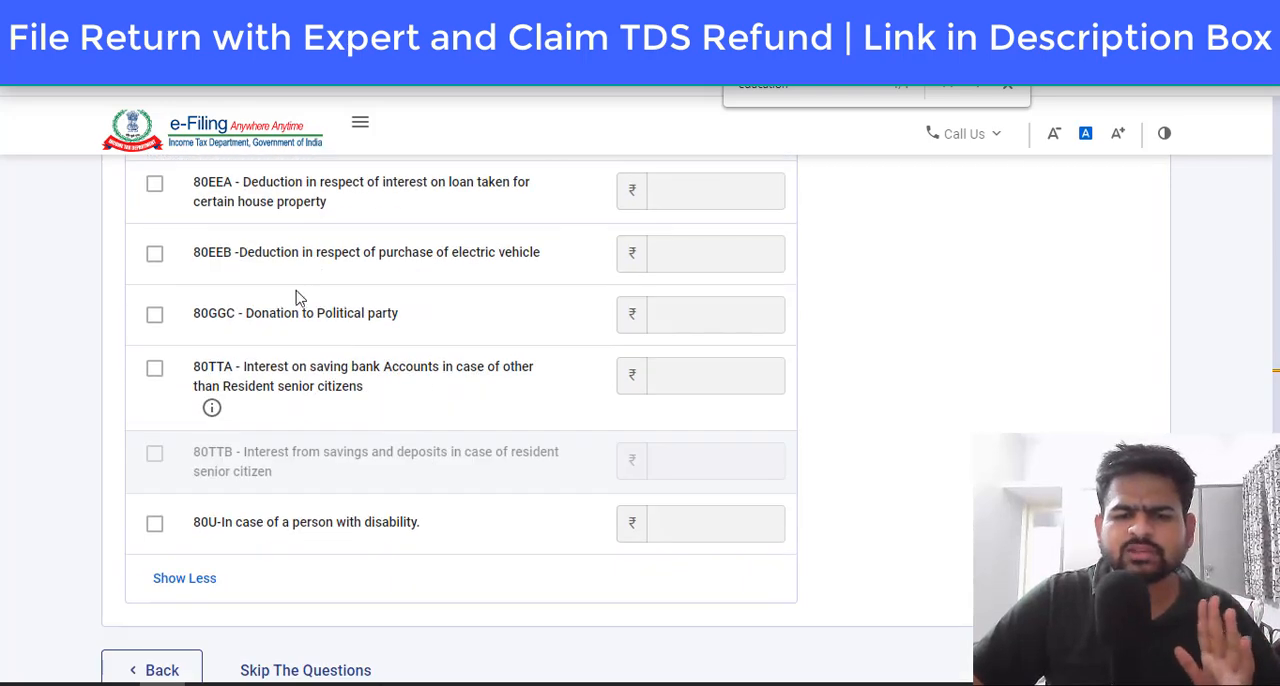
scroll(689, 329, "down", 3)
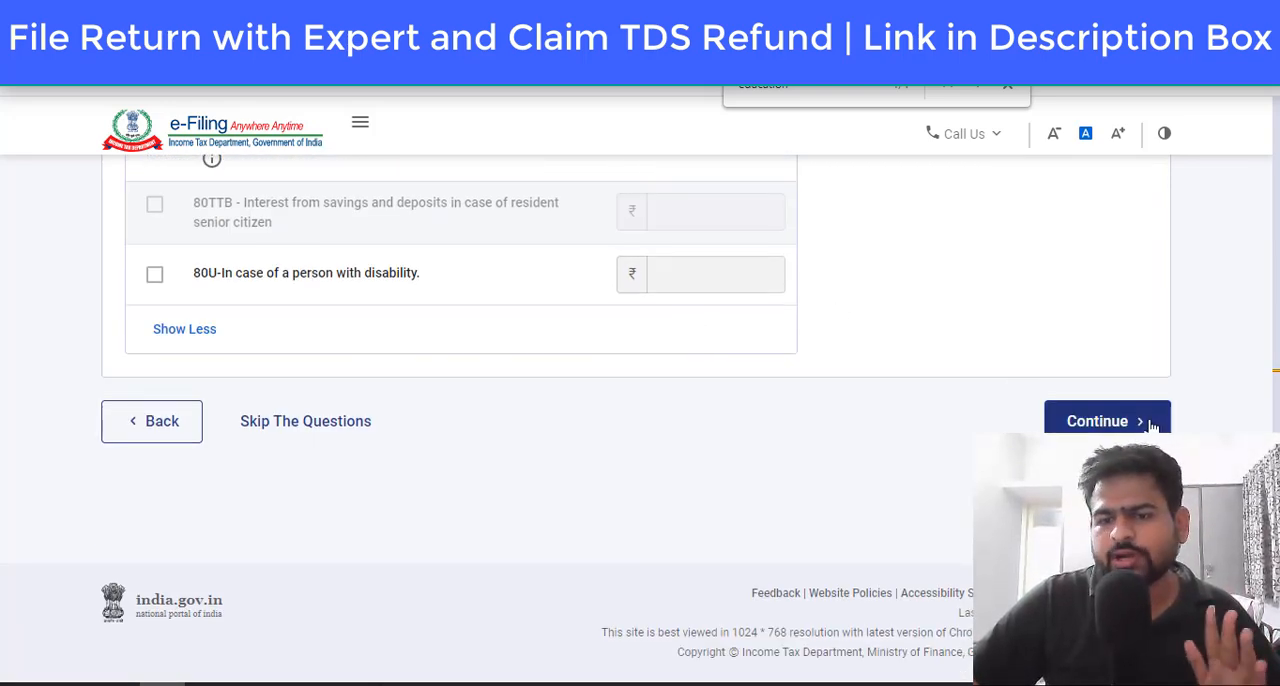
left_click(1071, 420)
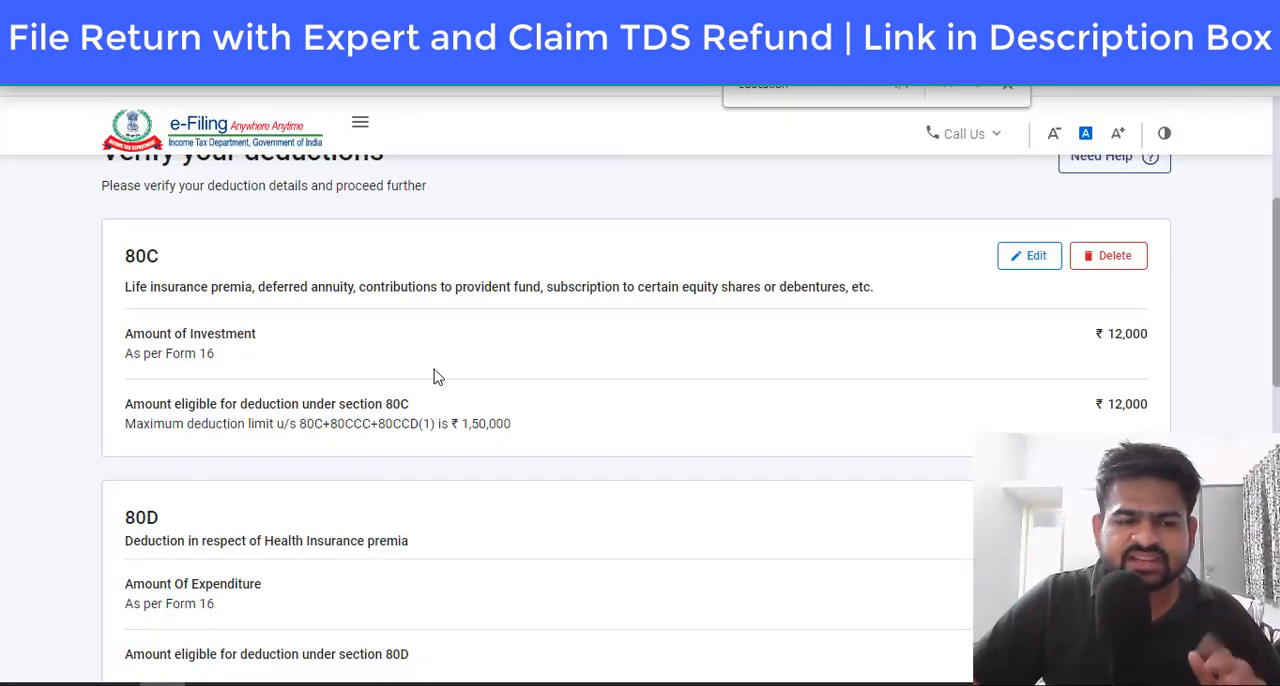
Step: Edit the 80D deduction, answering No to a senior citizen in the family and entering 7000 for self and family health insurance
left_click_drag(157, 259, 198, 248)
scroll(338, 309, "down", 3)
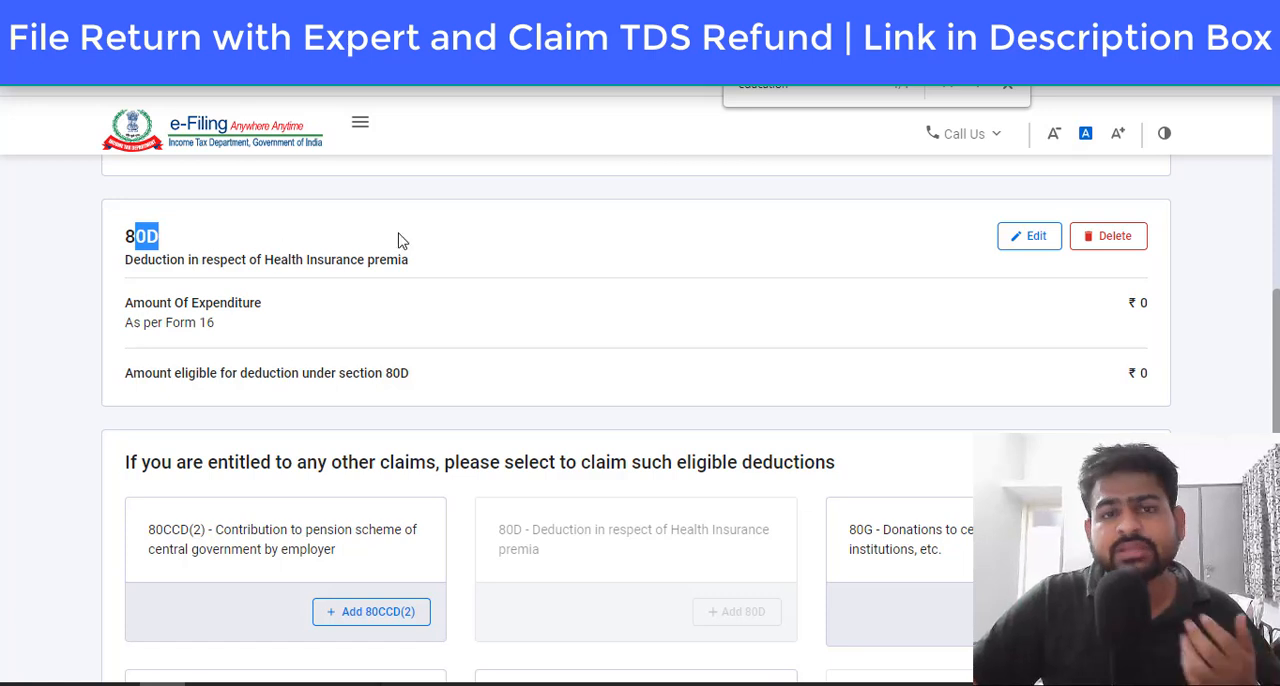
left_click(1013, 243)
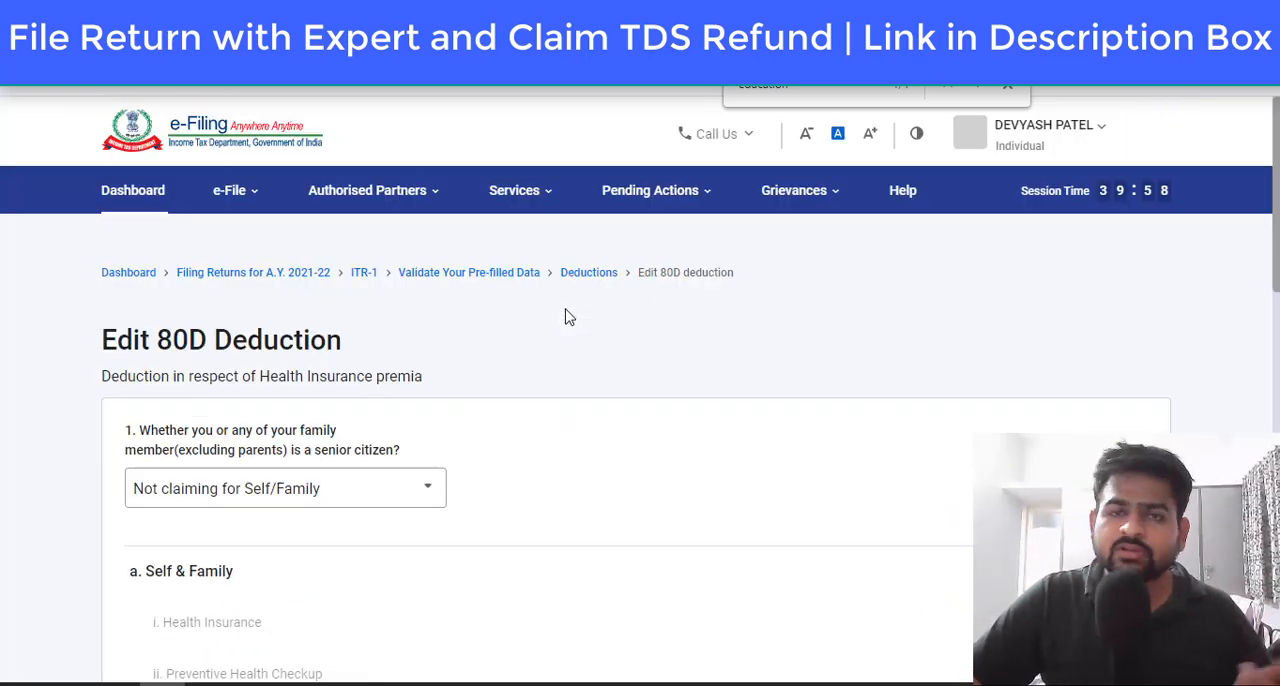
scroll(566, 317, "down", 3)
left_click(358, 220)
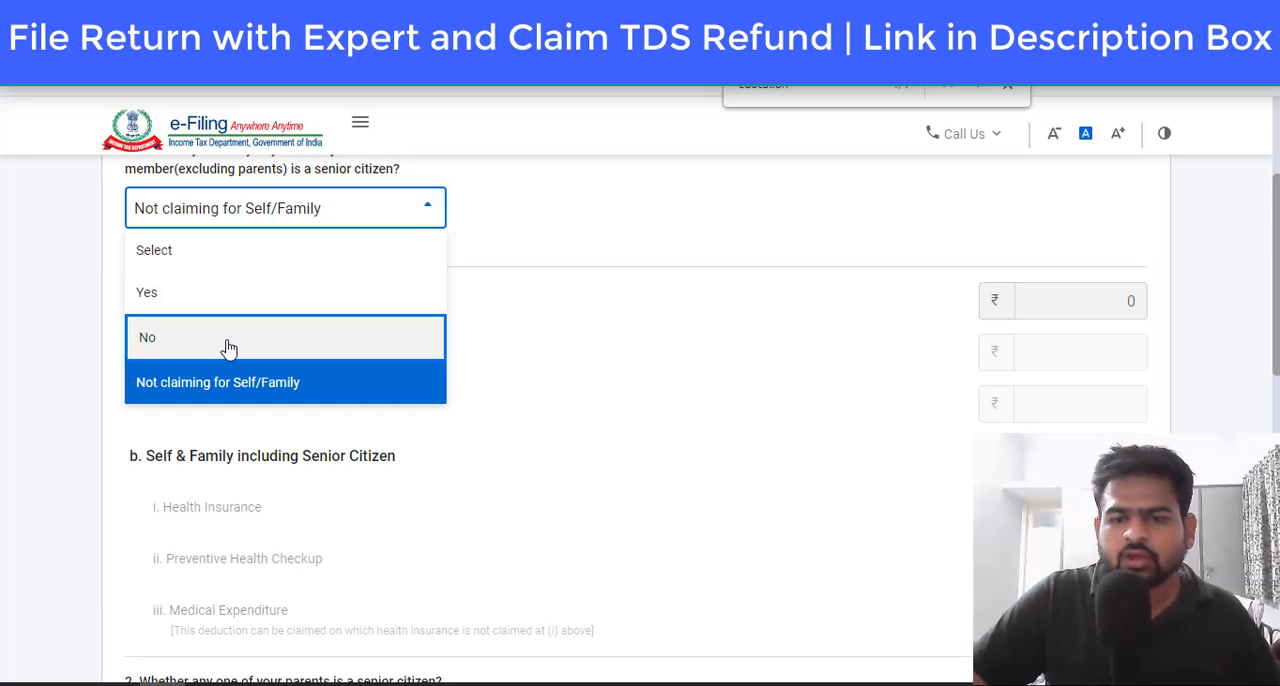
left_click(228, 340)
left_click(1113, 349)
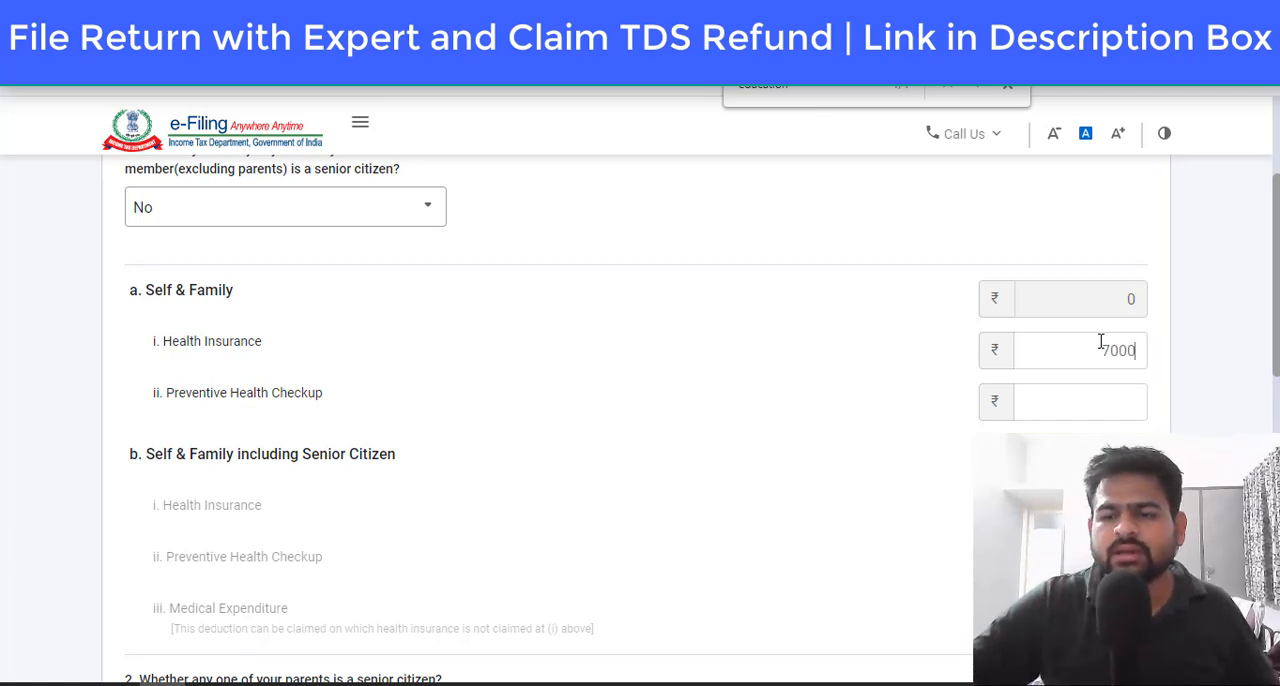
left_click(924, 346)
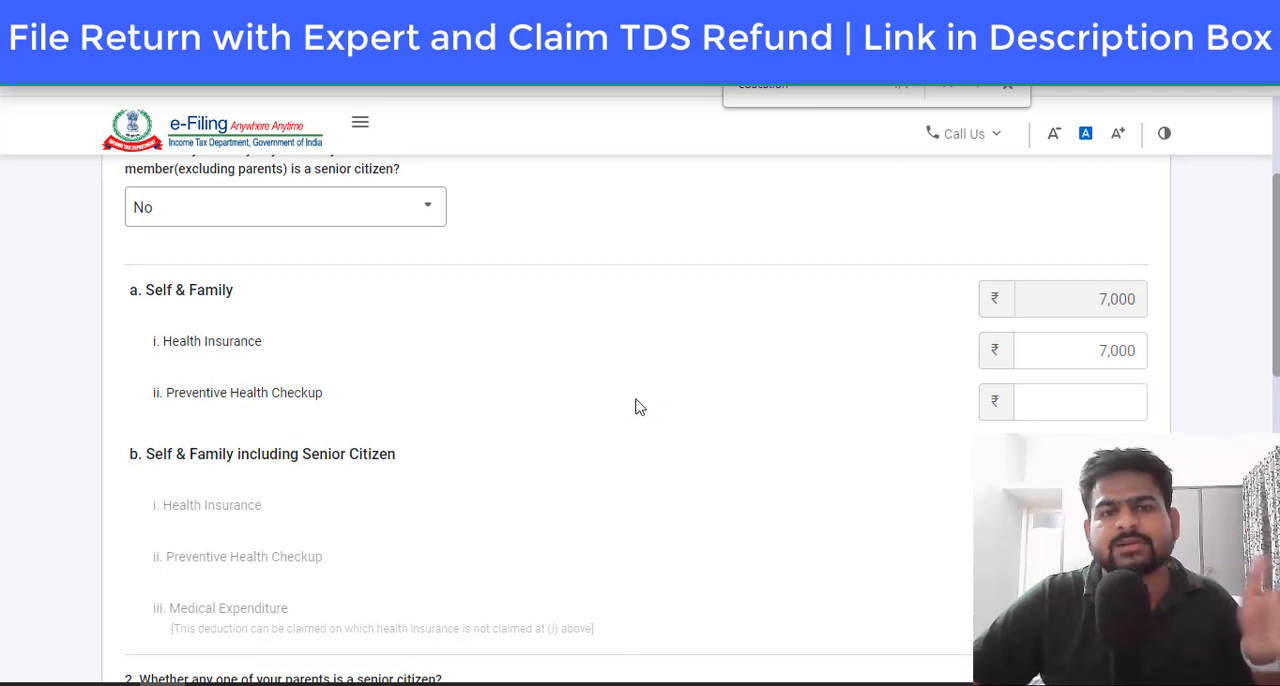
Step: Enter 5000 for the self and family preventive health checkup and save the 80D deduction
left_click(1052, 390)
type("500")
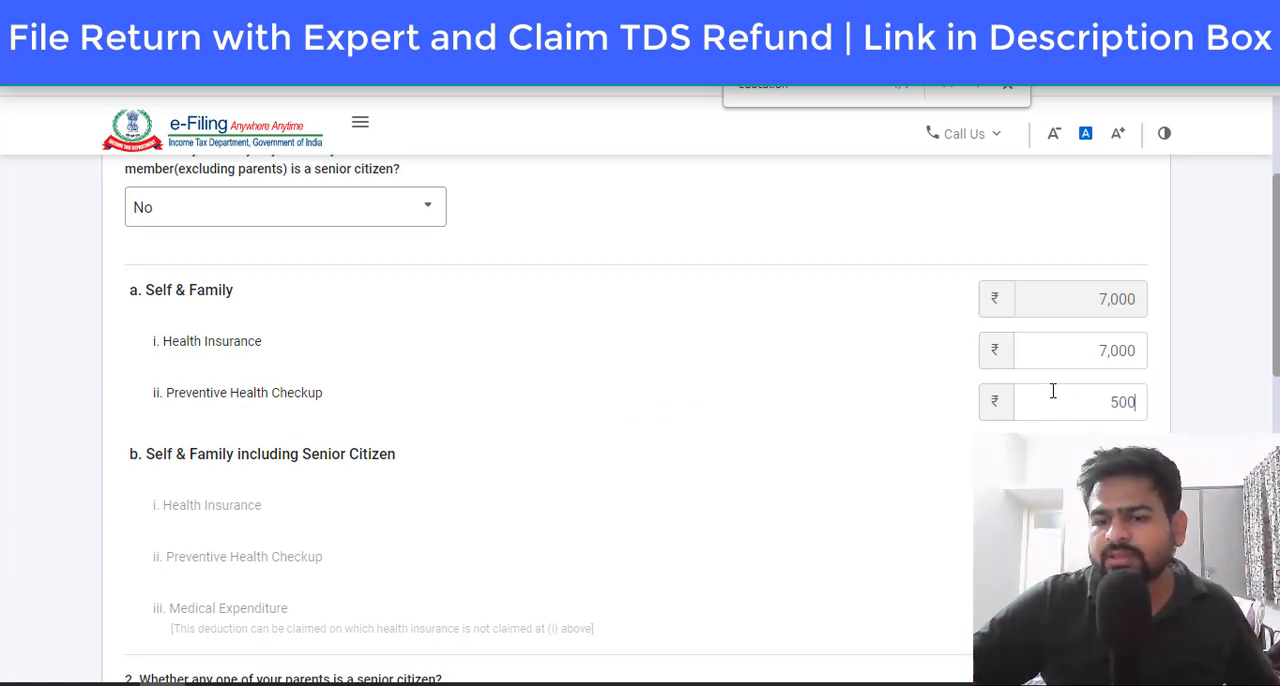
type("000")
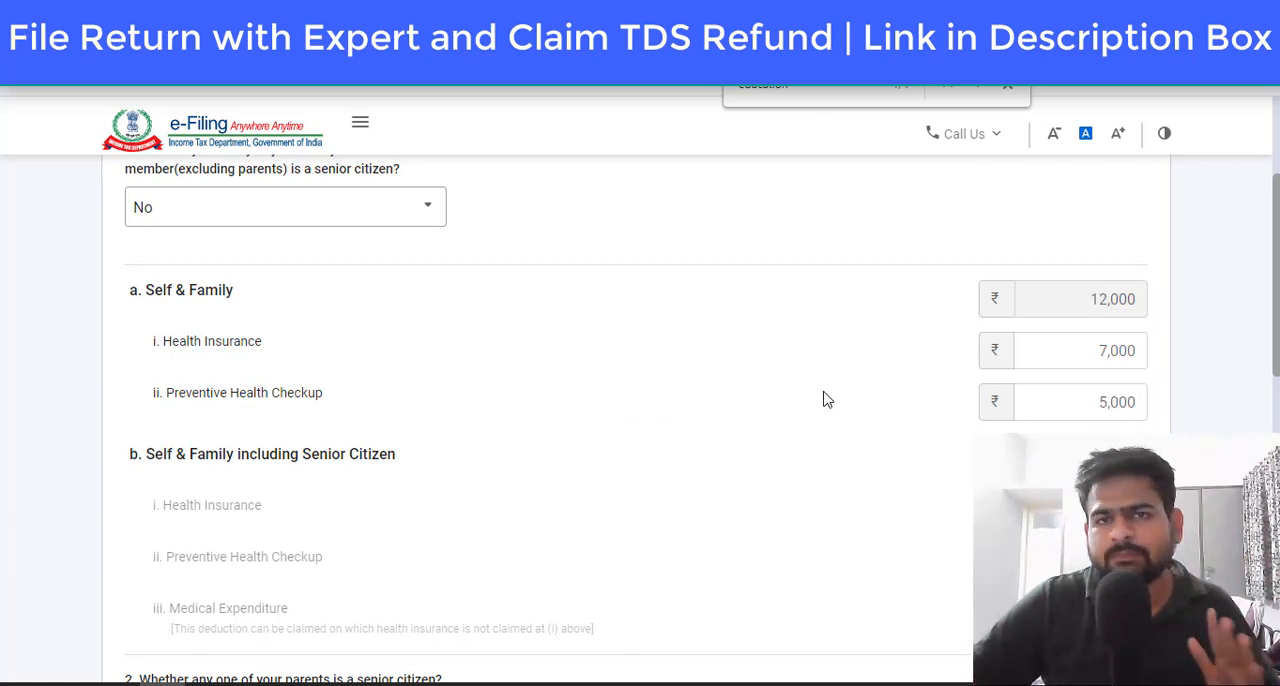
scroll(823, 400, "down", 8)
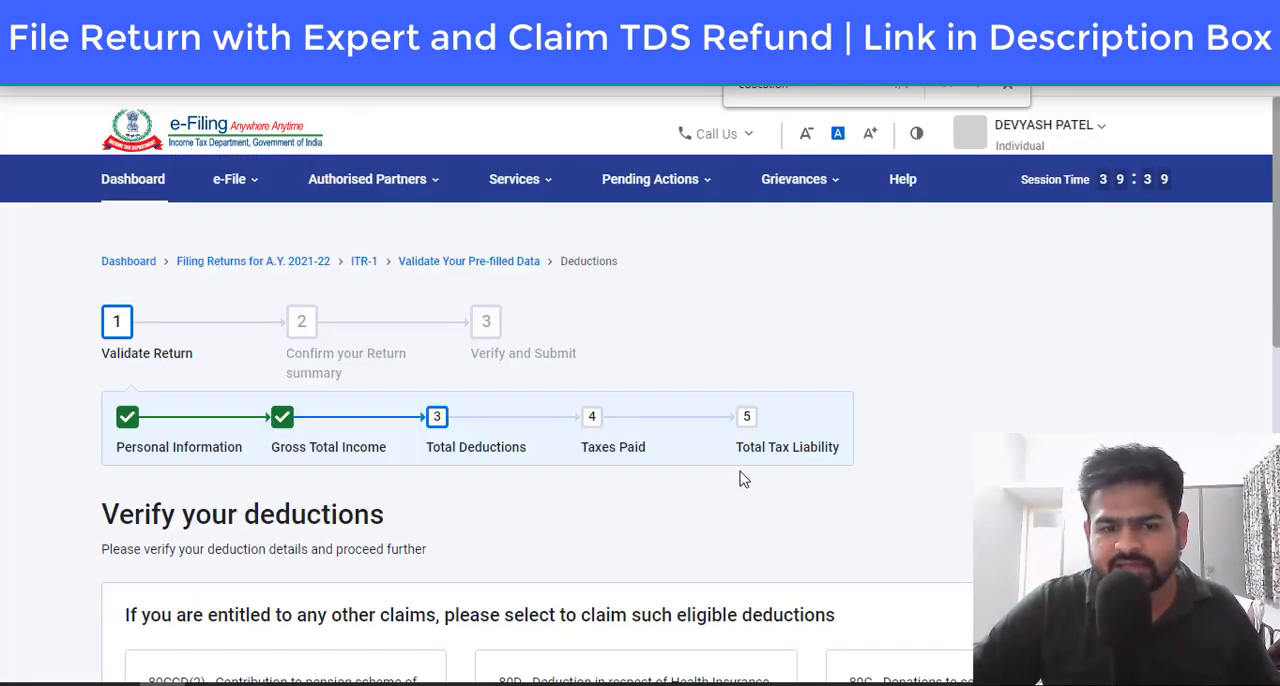
scroll(723, 457, "down", 8)
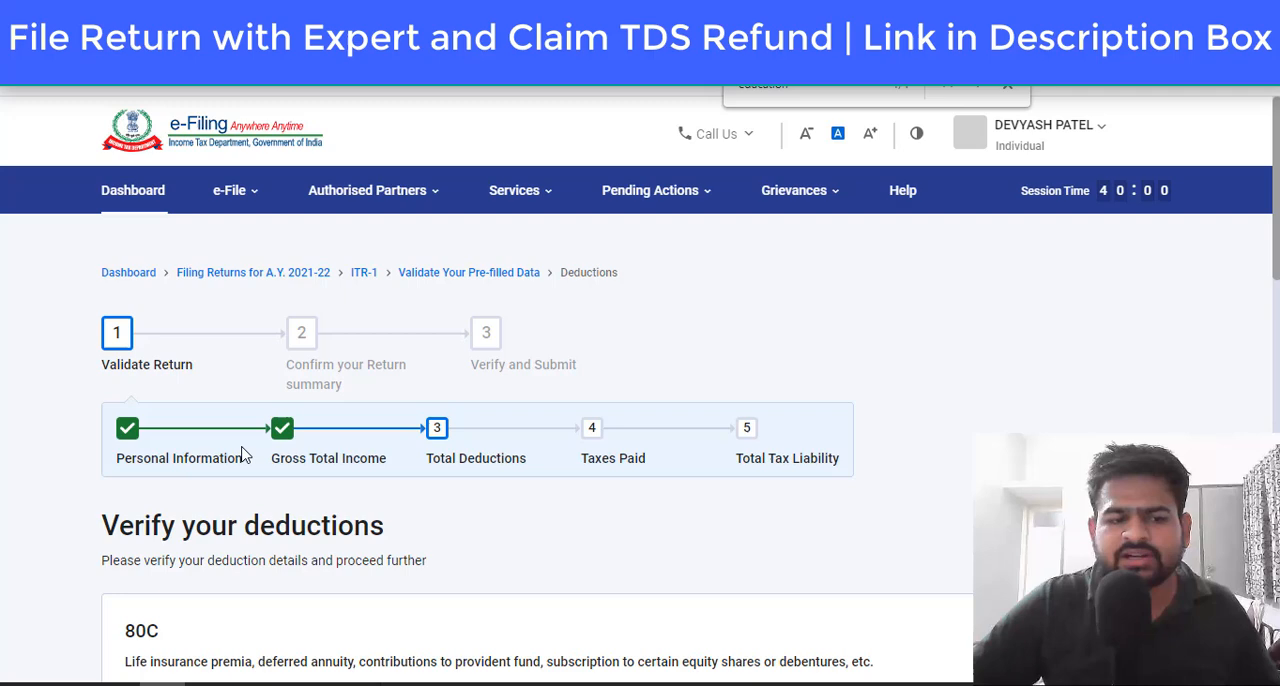
Step: Review the 80C and 80D deductions, confirm the Total Deductions section, and return to the return summary
scroll(300, 400, "down", 10)
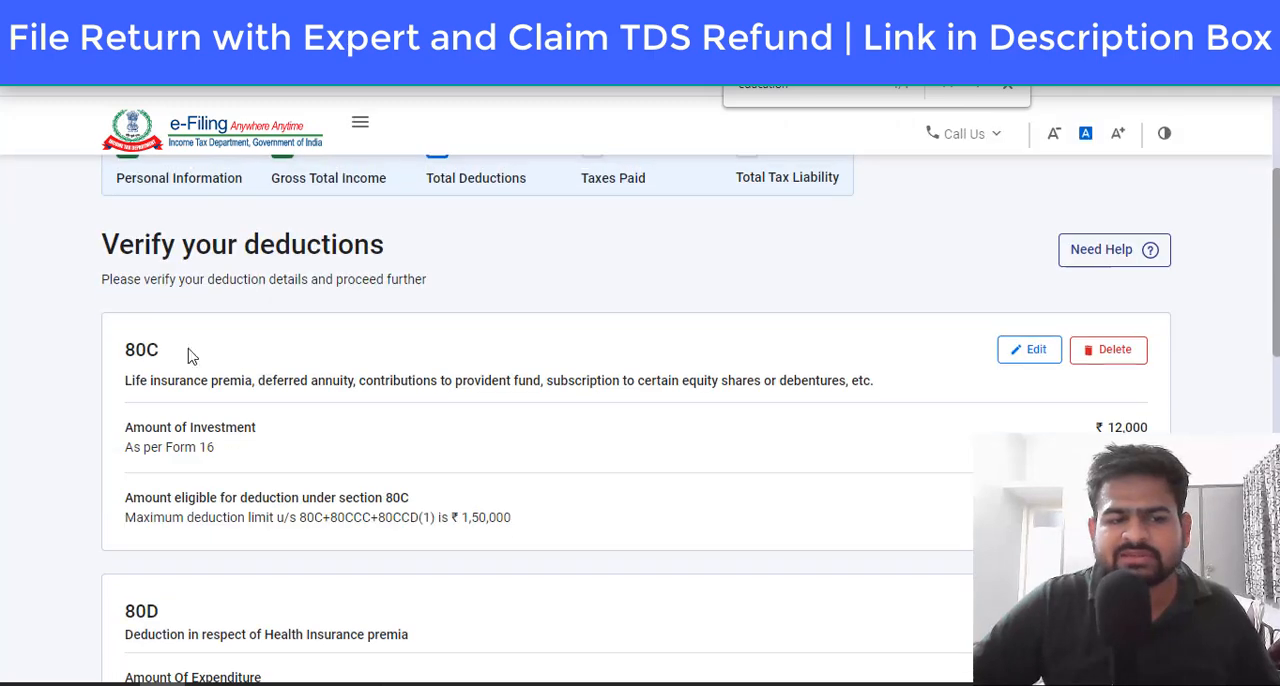
scroll(520, 333, "down", 8)
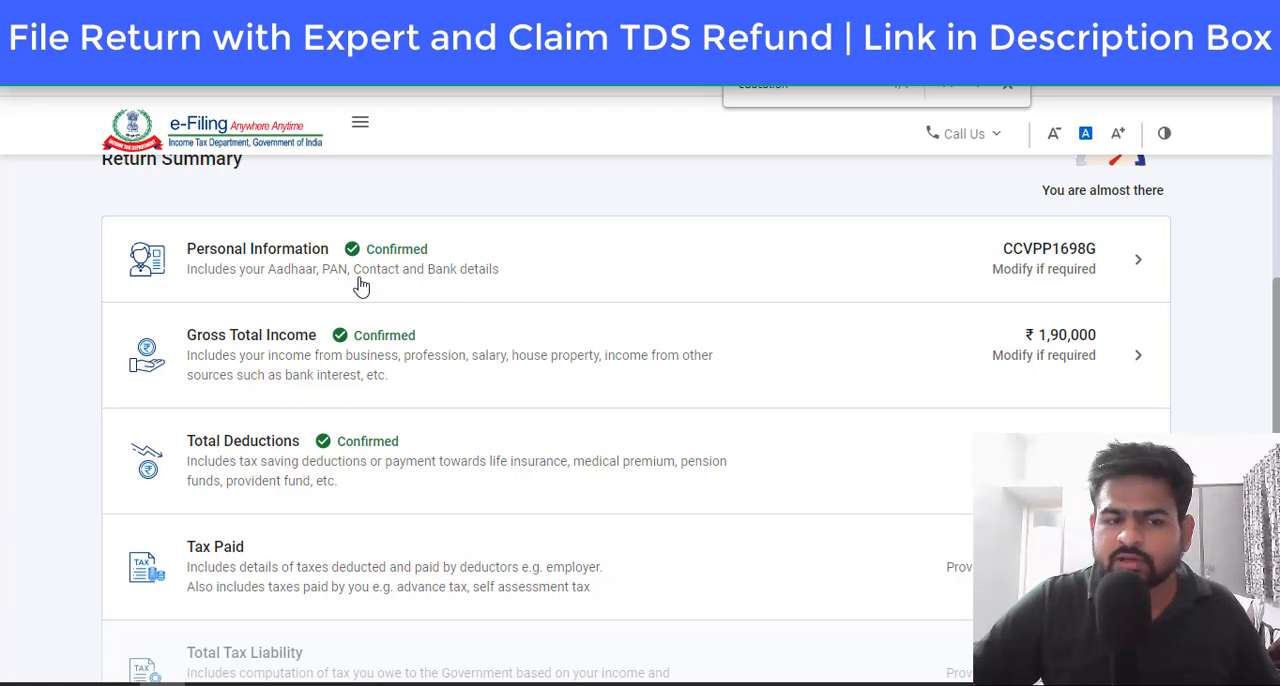
scroll(412, 442, "down", 2)
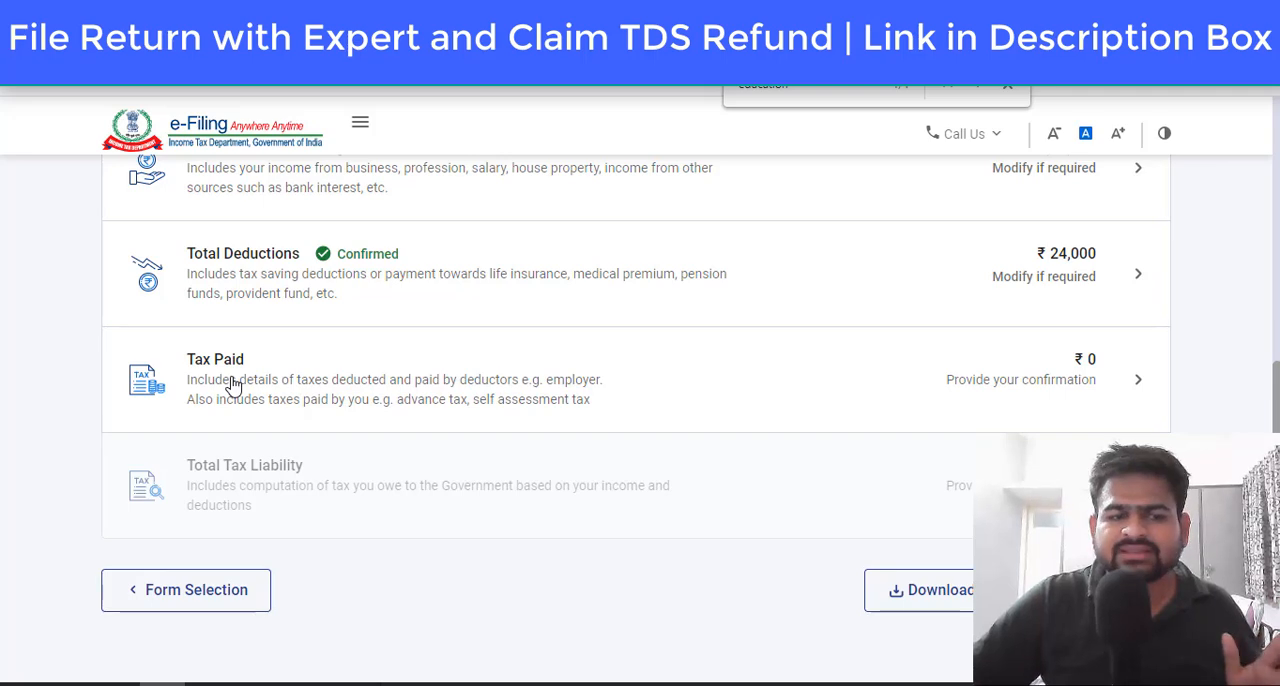
Step: Open the Tax Paid section and review the categories of tax deducted, tax collected and advance tax
left_click(440, 390)
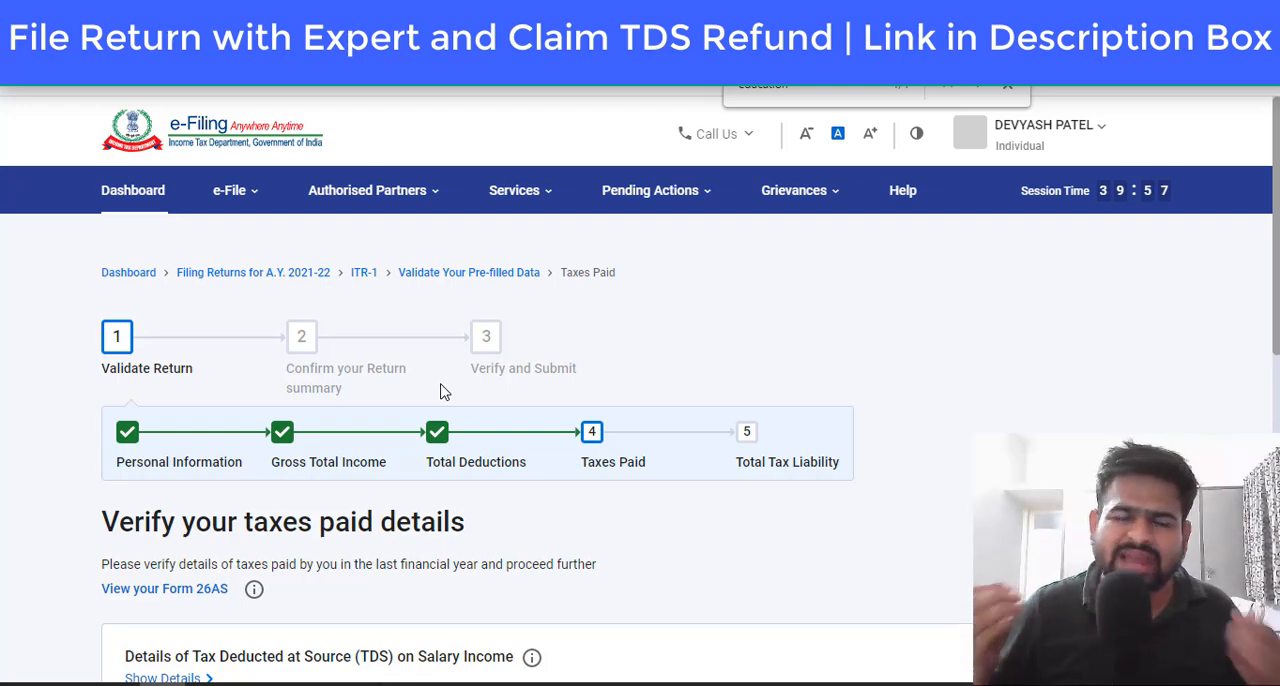
scroll(508, 362, "down", 2)
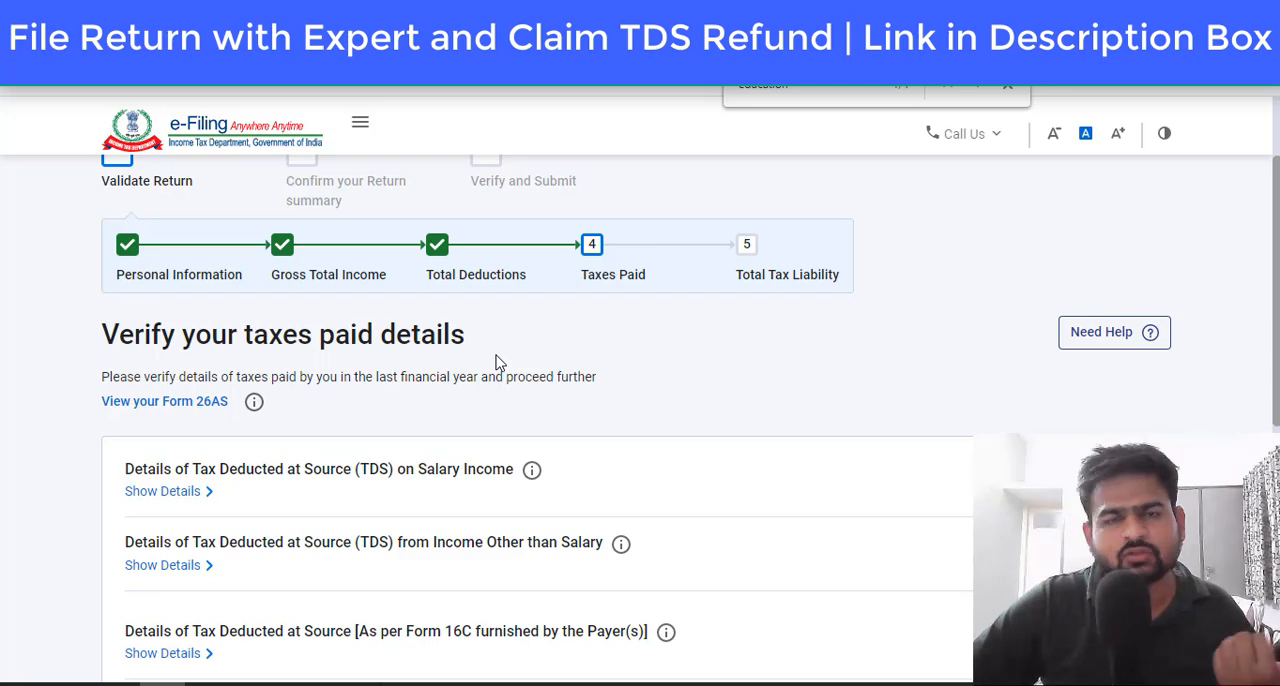
scroll(505, 361, "down", 2)
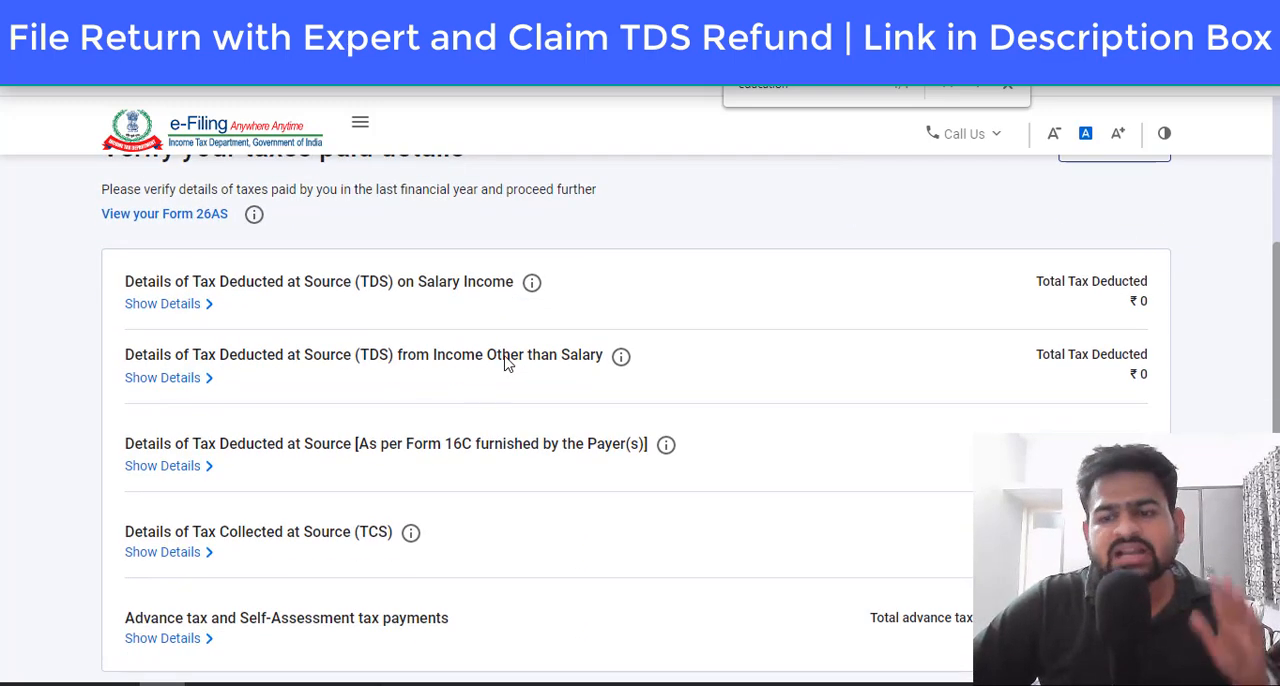
scroll(505, 363, "up", 1)
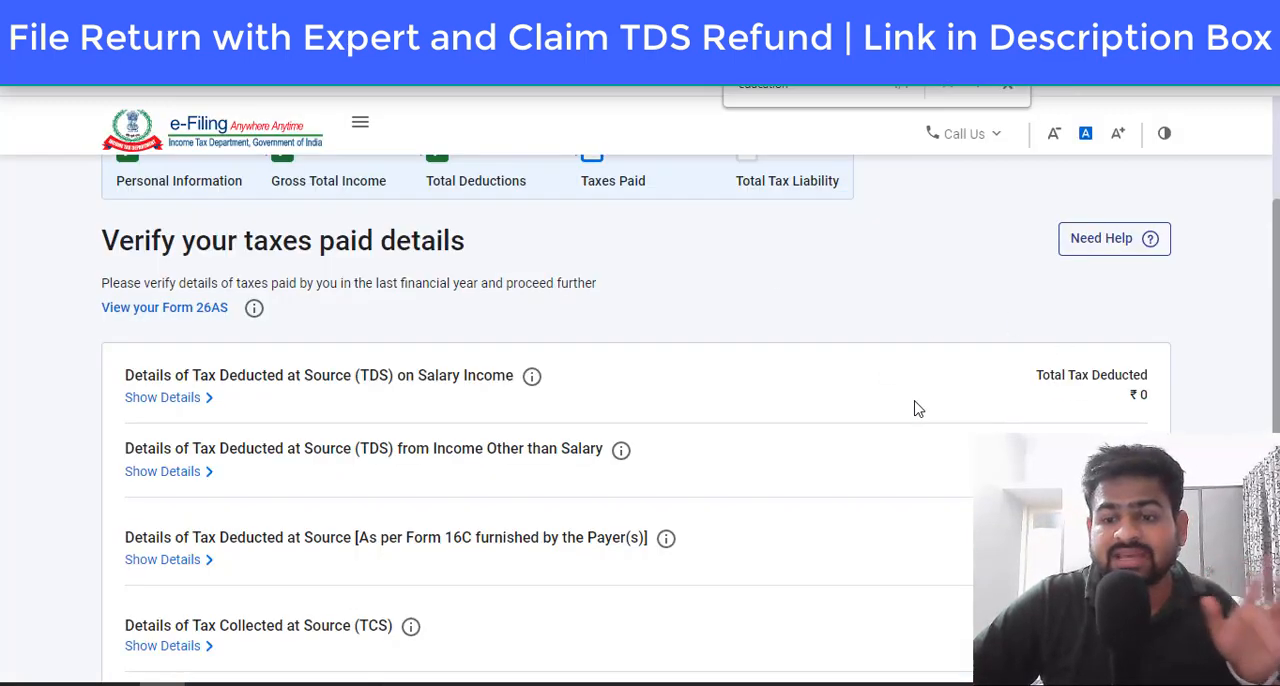
scroll(397, 471, "down", 1)
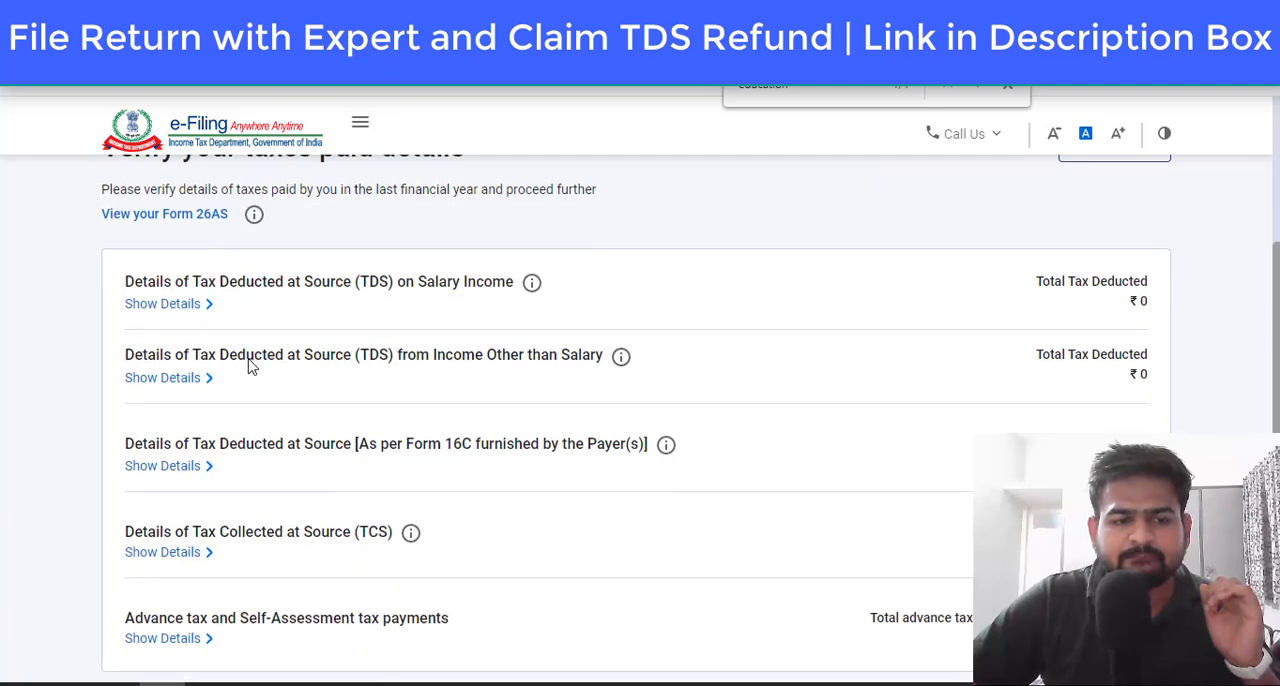
Step: Expand the details of TDS on salary and on income other than salary, and start adding a deductor under income other than salary
left_click_drag(247, 358, 420, 366)
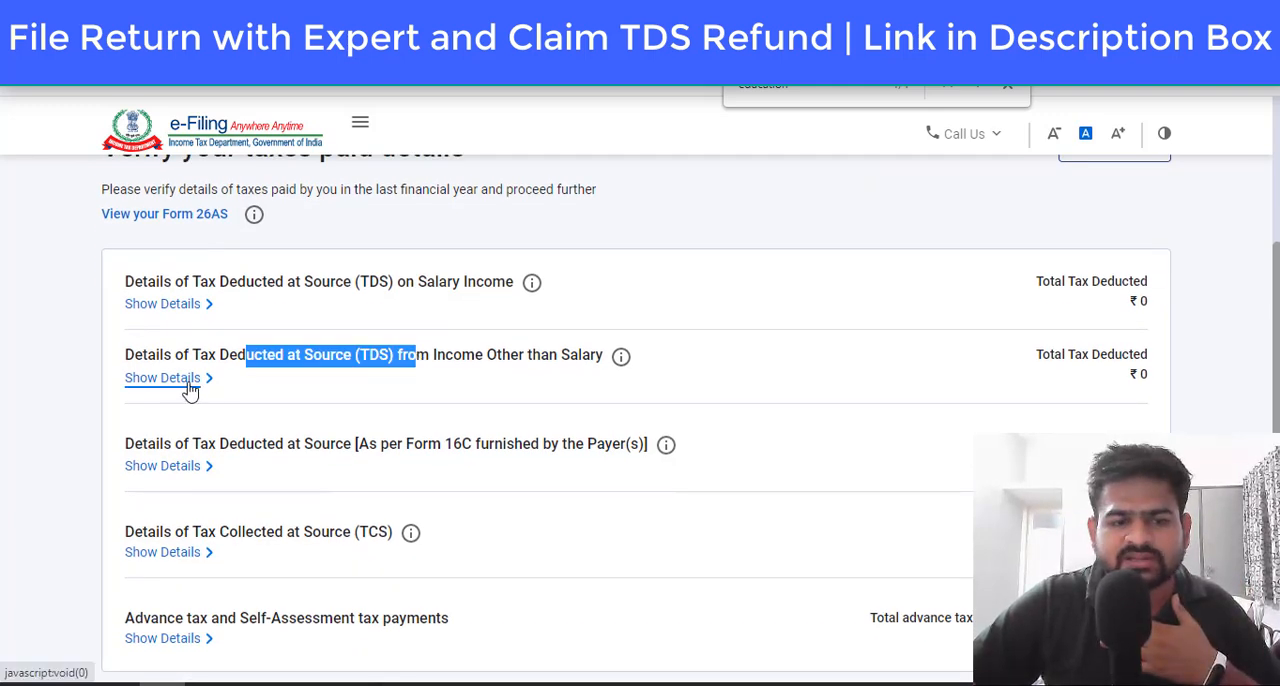
left_click(405, 287)
left_click_drag(343, 282, 477, 284)
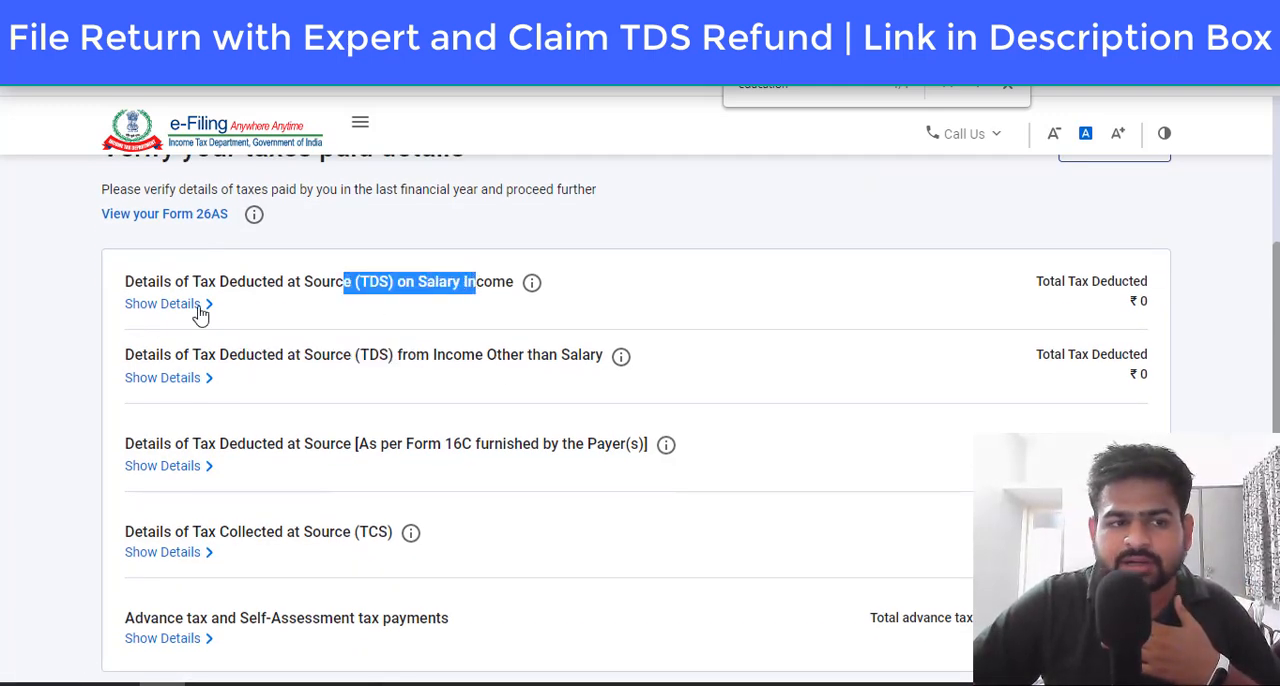
left_click(150, 312)
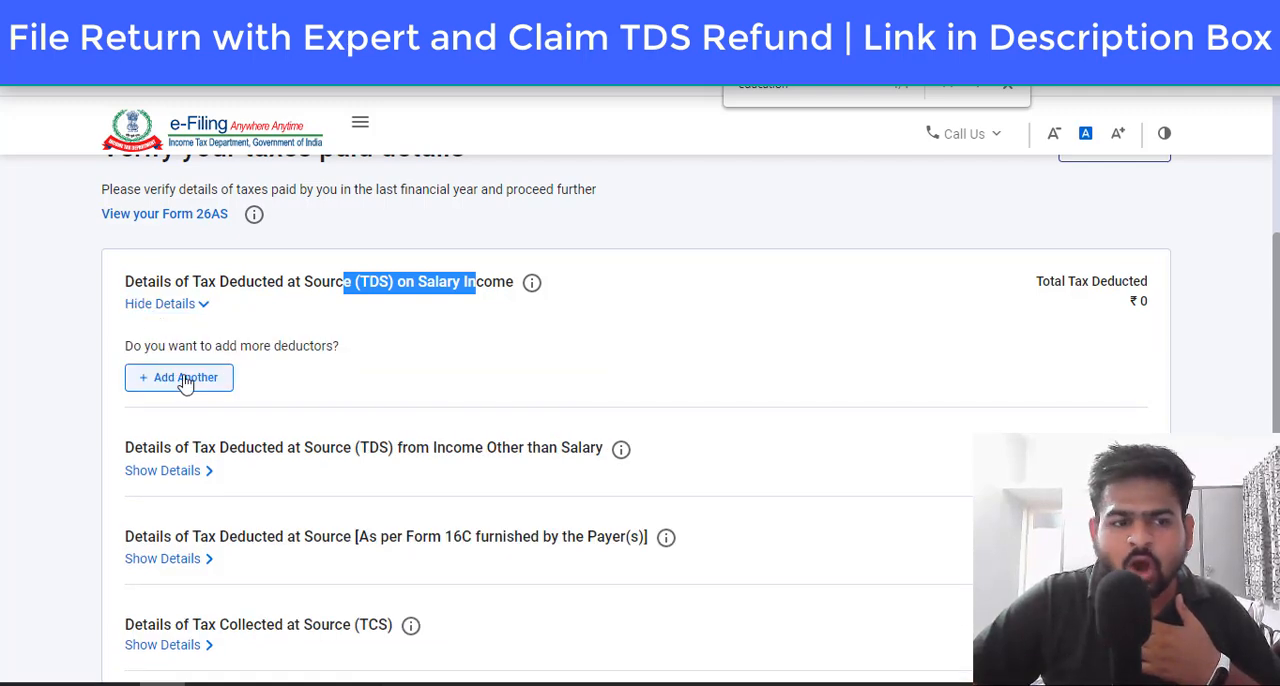
left_click(185, 471)
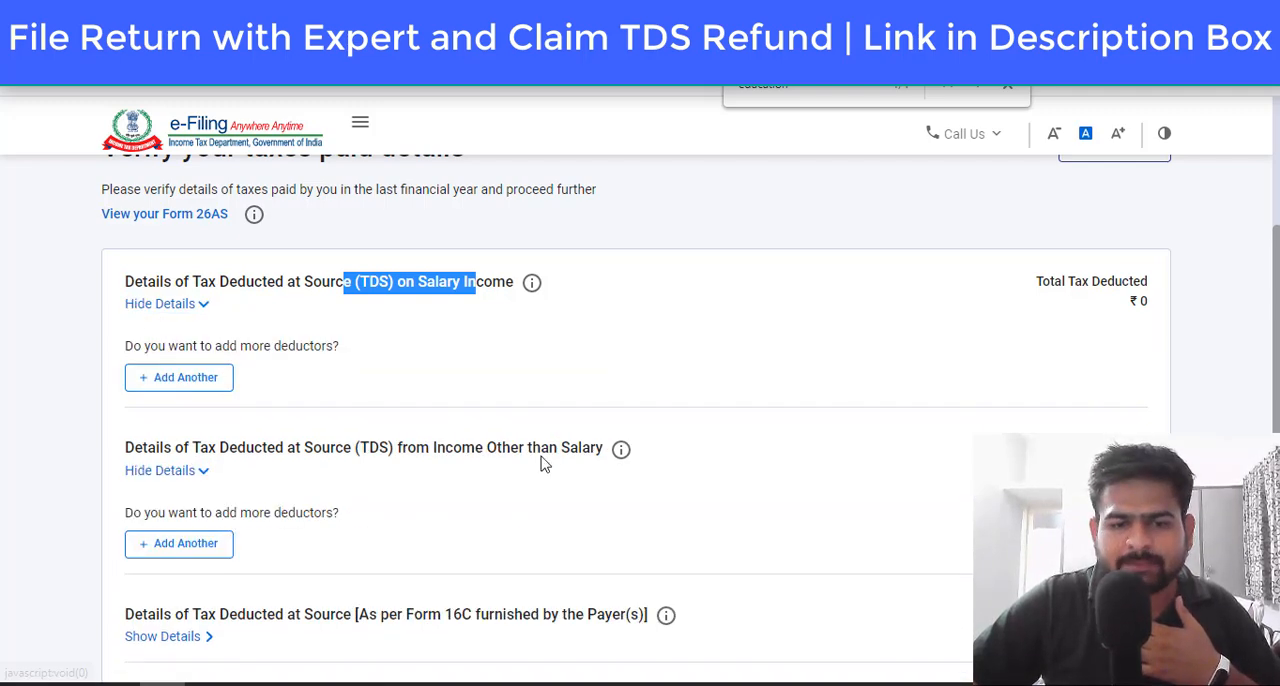
left_click_drag(379, 449, 549, 450)
scroll(547, 458, "down", 1)
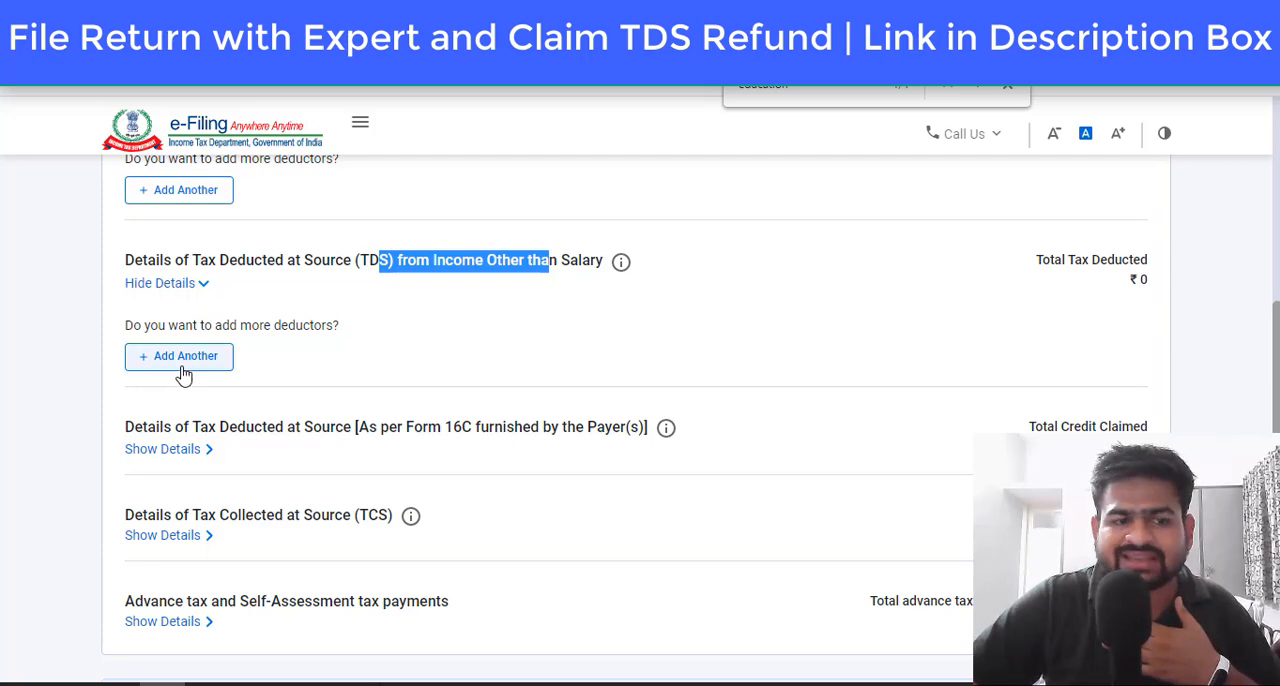
left_click(183, 360)
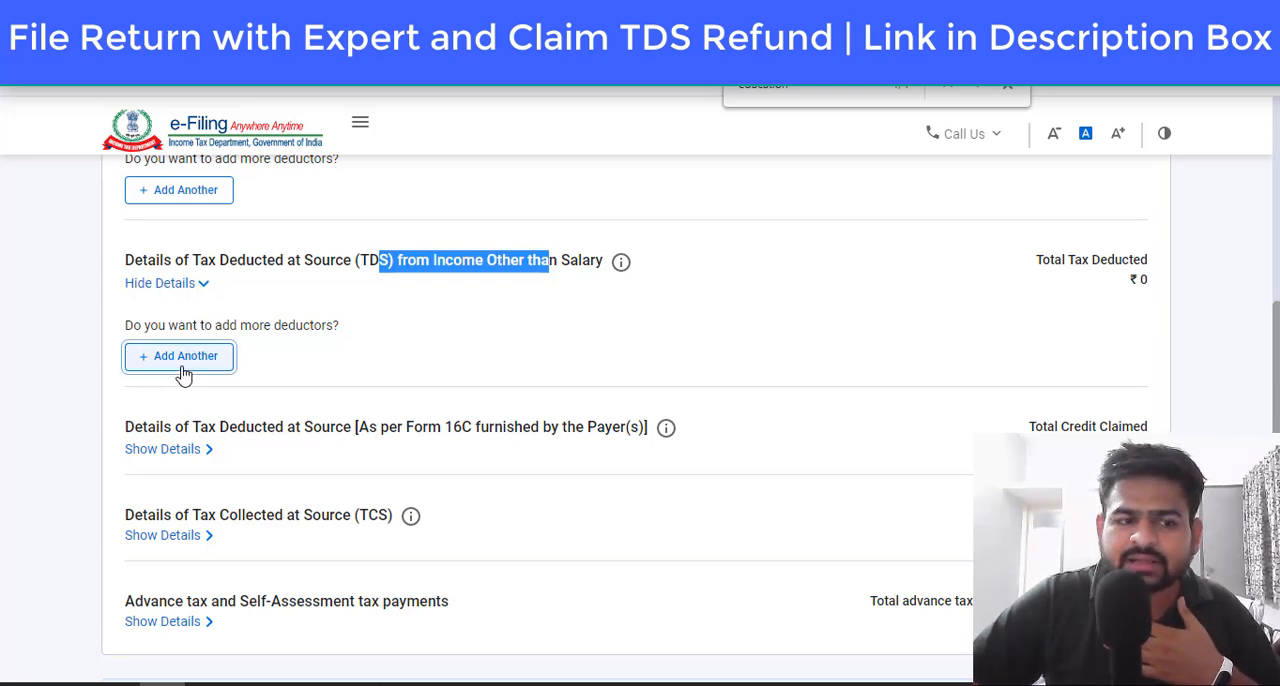
Step: Switch to the tax credit statement and copy the TAN of Amazon Seller Services Private Limited for the deductor's TAN field
left_click(196, 447)
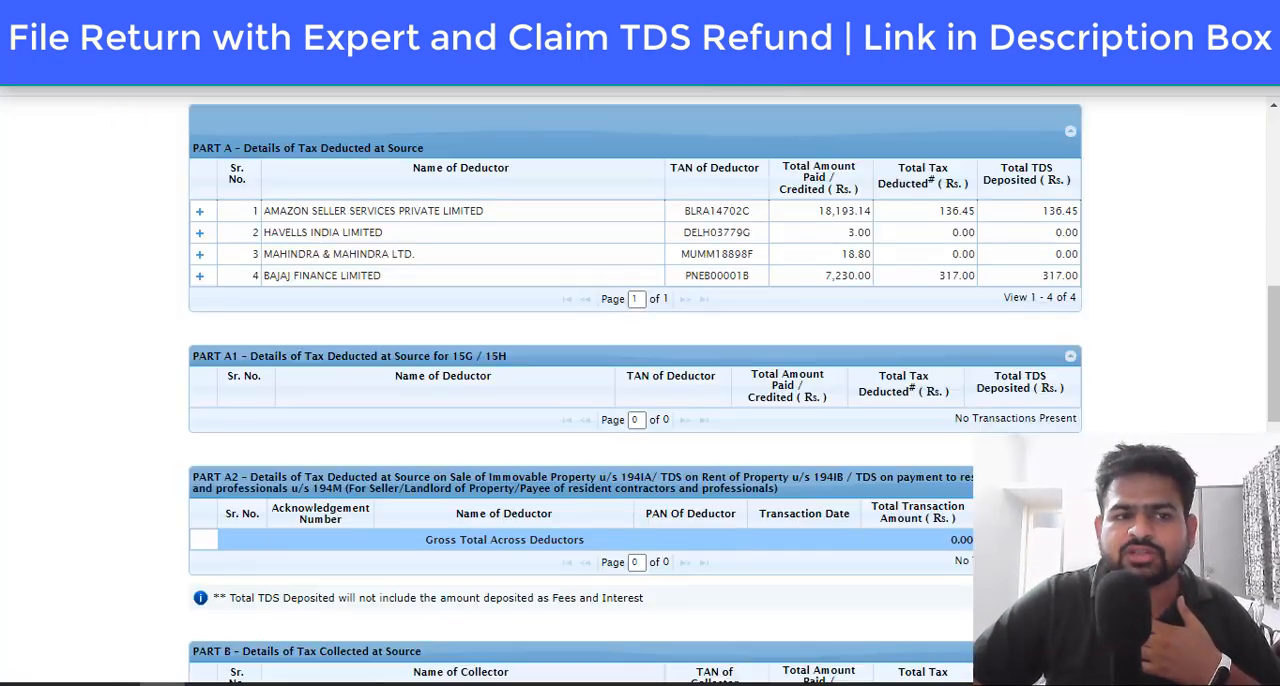
left_click(712, 218)
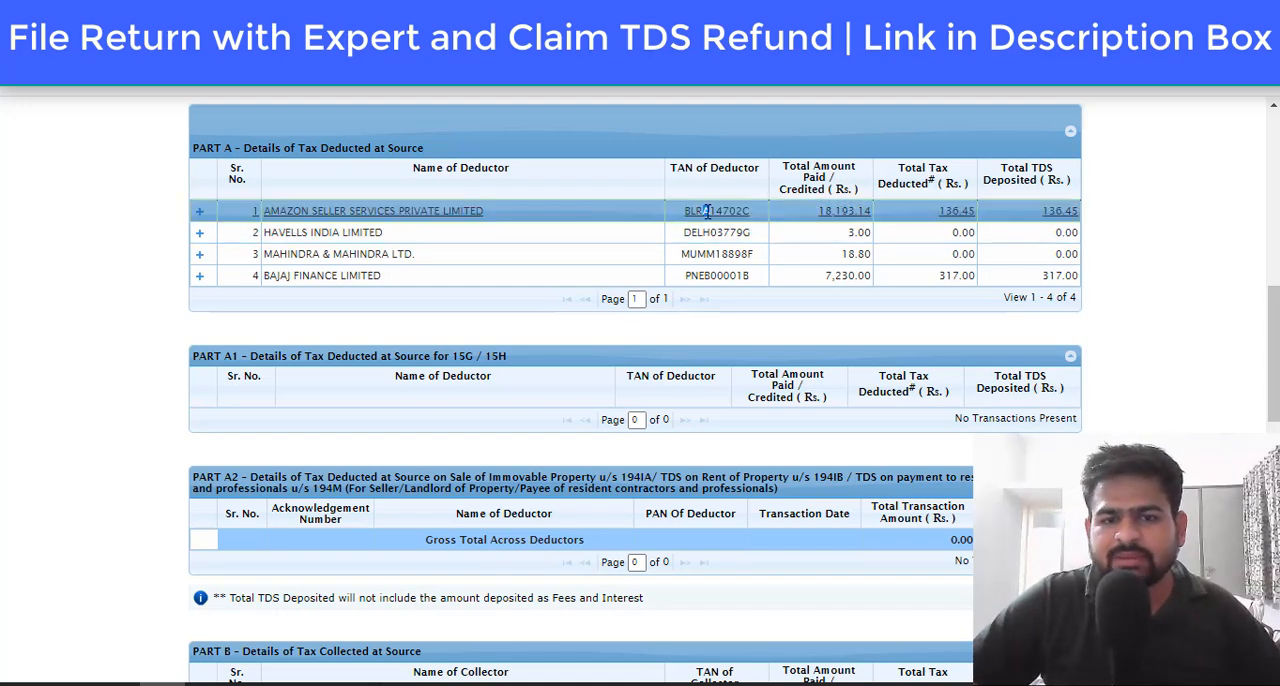
double_click(716, 211)
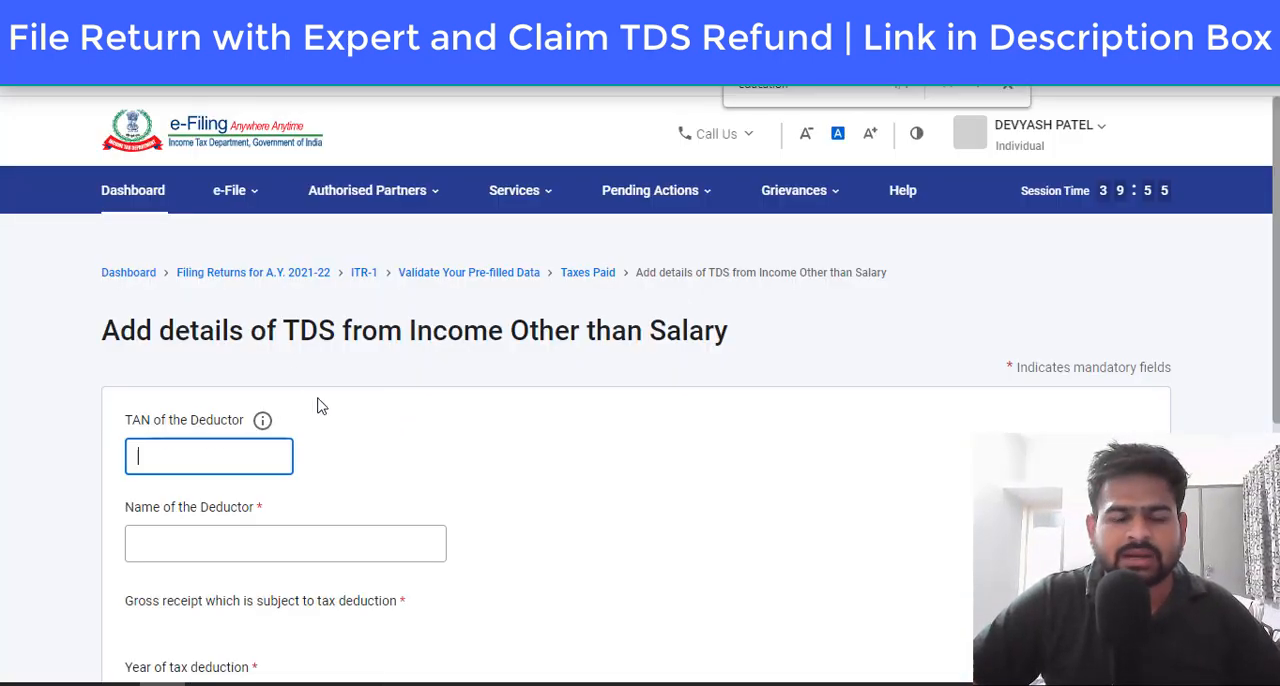
Step: Fill in the deductor's TAN and the deductor name Amazon Seller Services Private Limited from the tax credit statement
key("Tab")
scroll(317, 370, "down", 2)
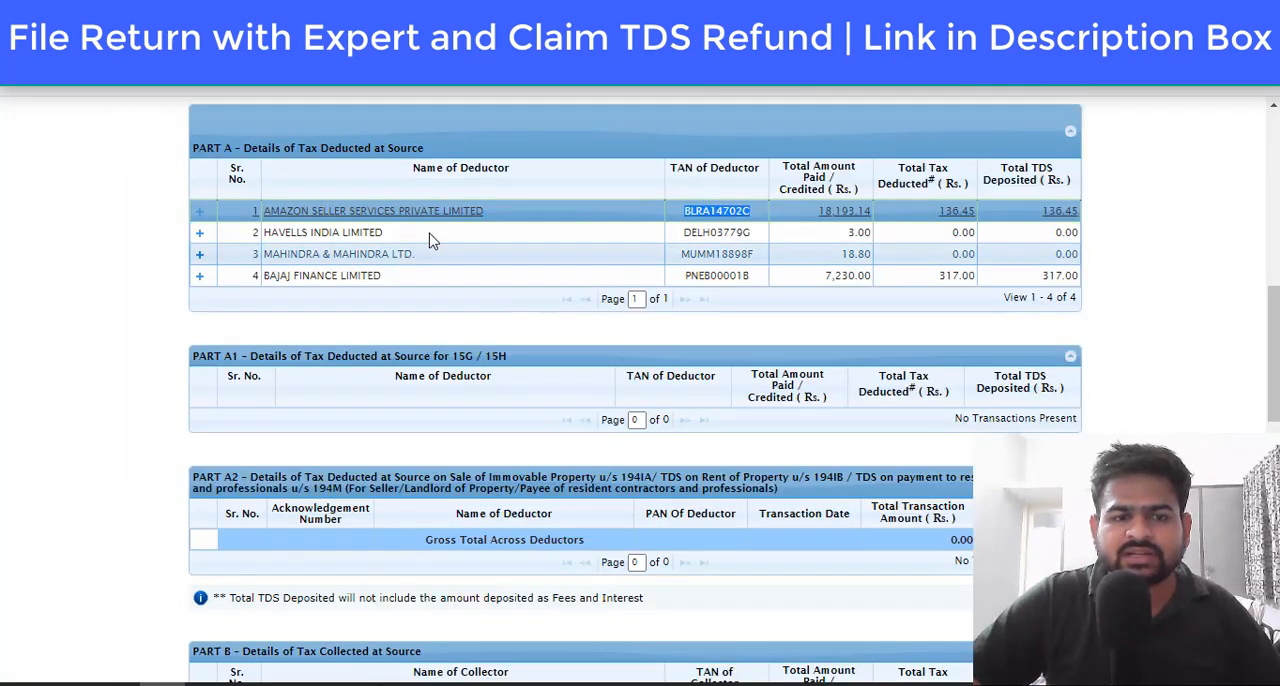
triple_click(424, 210)
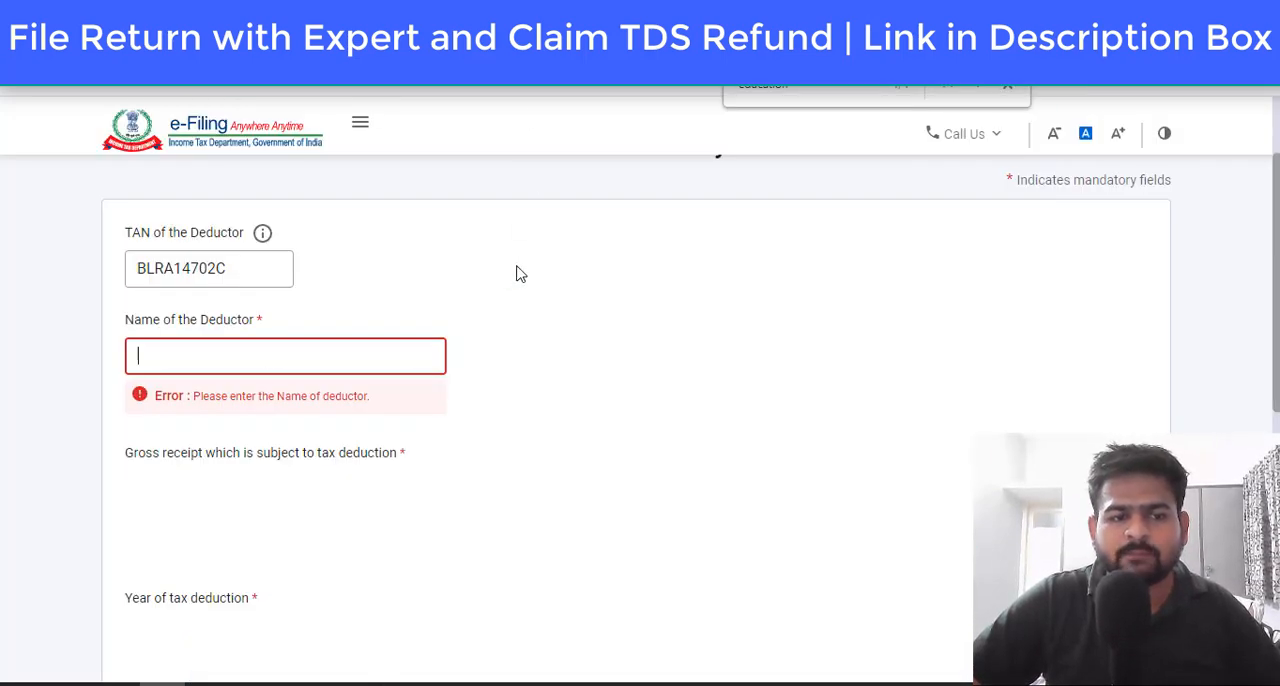
type("AMAZON SELLER SERVICES PRIVATE LIMITED")
key("Tab")
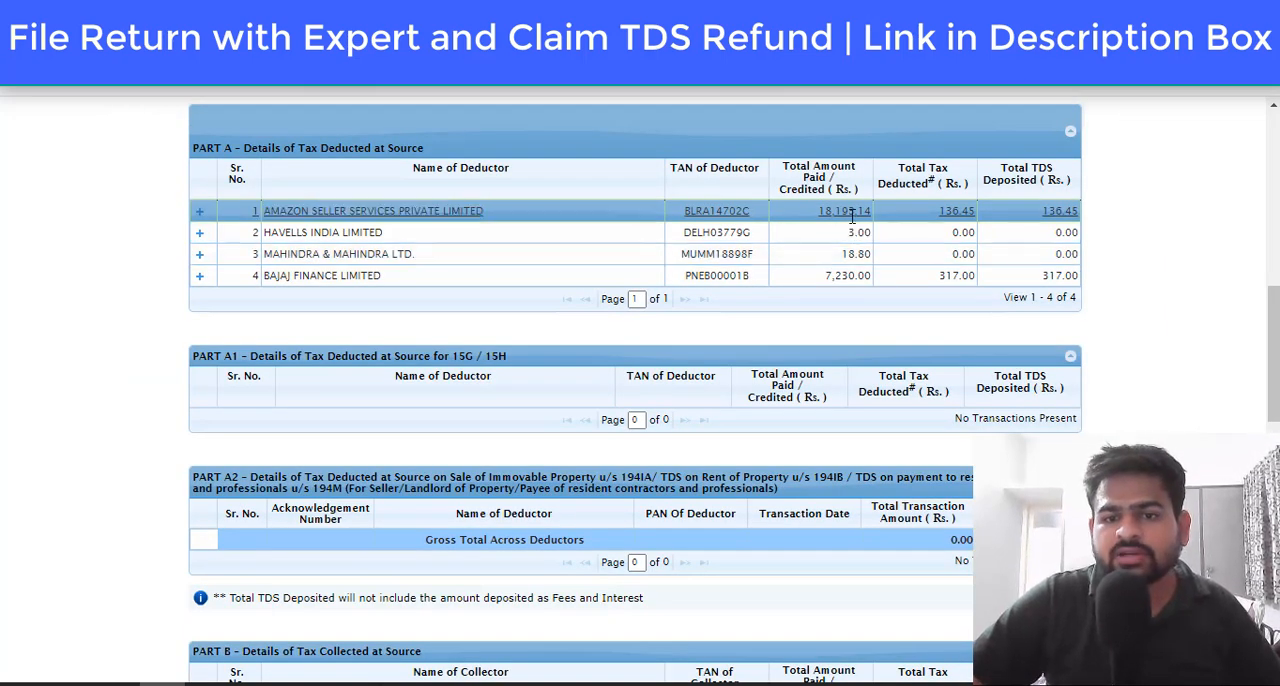
Step: Enter the gross receipt of 18,193 from the tax credit statement and set the year of tax deduction to 2020
double_click(844, 210)
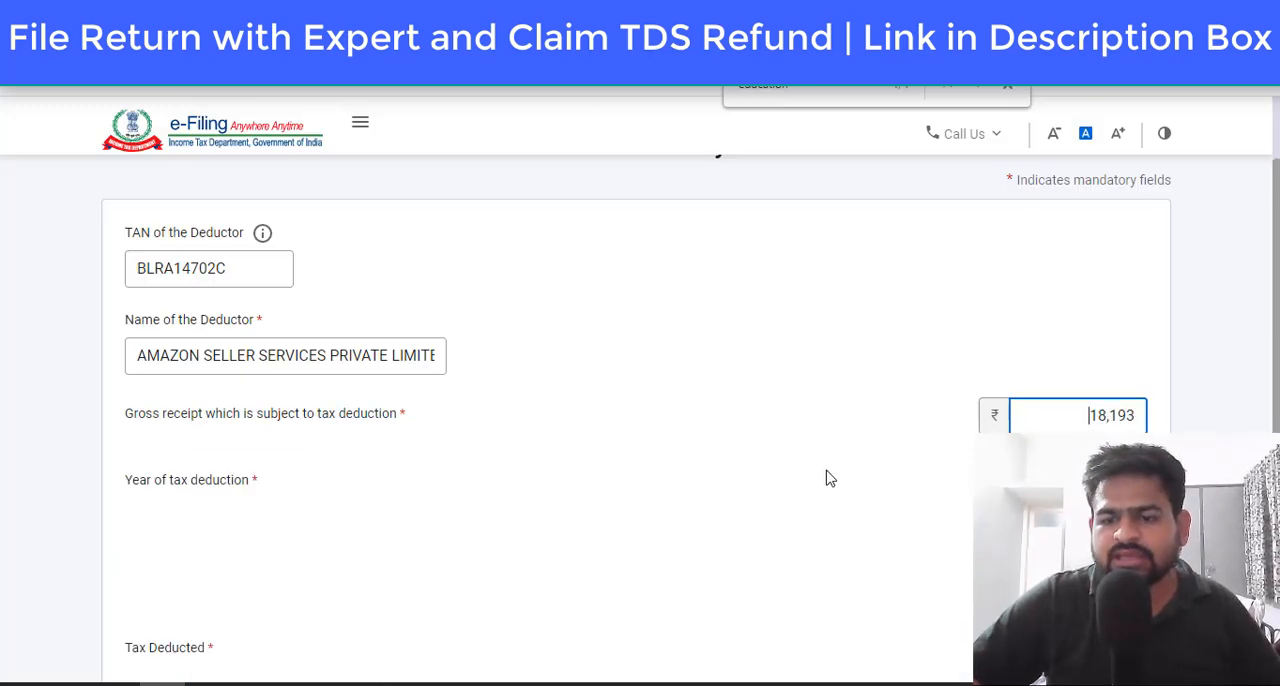
scroll(826, 477, "down", 3)
left_click(1034, 215)
left_click(1025, 388)
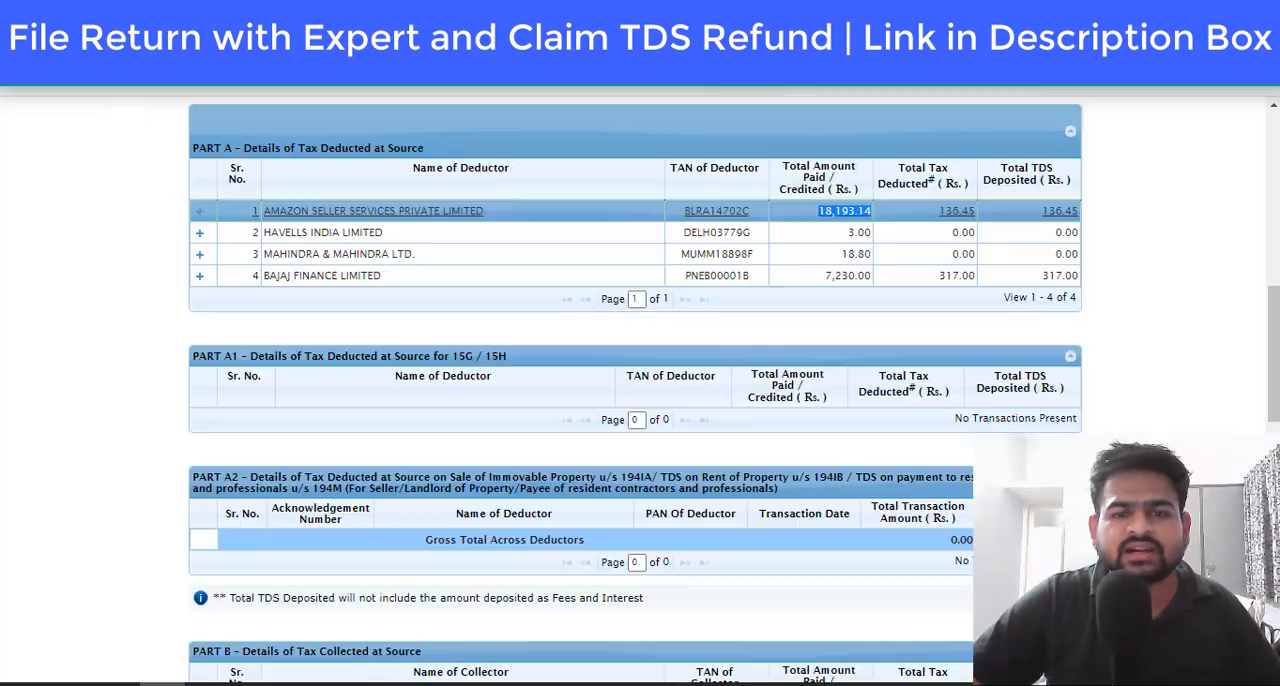
Step: Enter 136 both as the tax deducted and as the TDS credit claimed this year
double_click(956, 210)
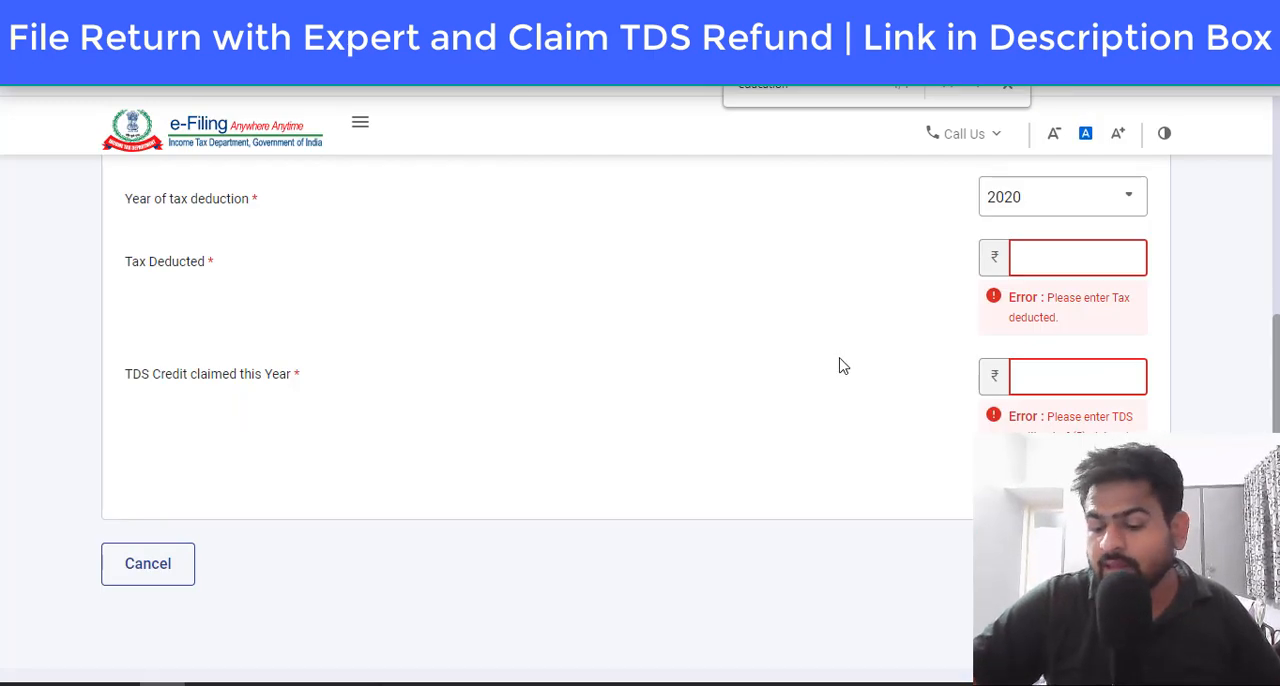
type("1364")
key("BackSpace")
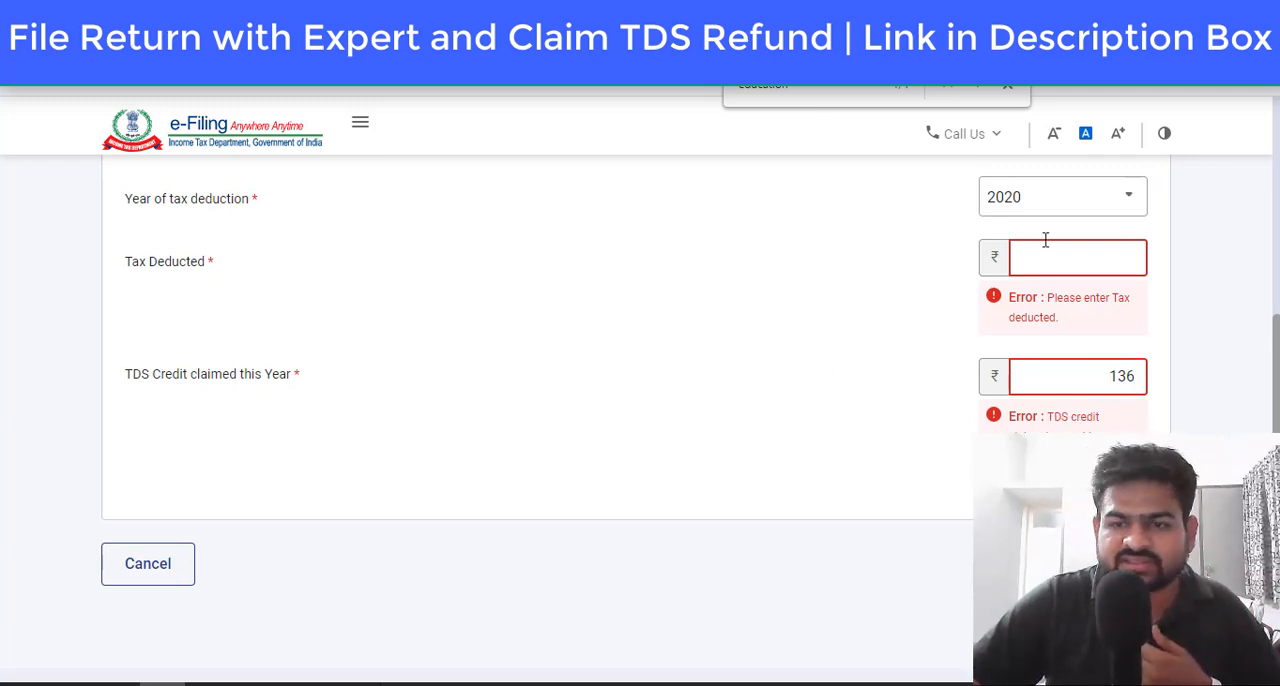
left_click(1078, 260)
type("136")
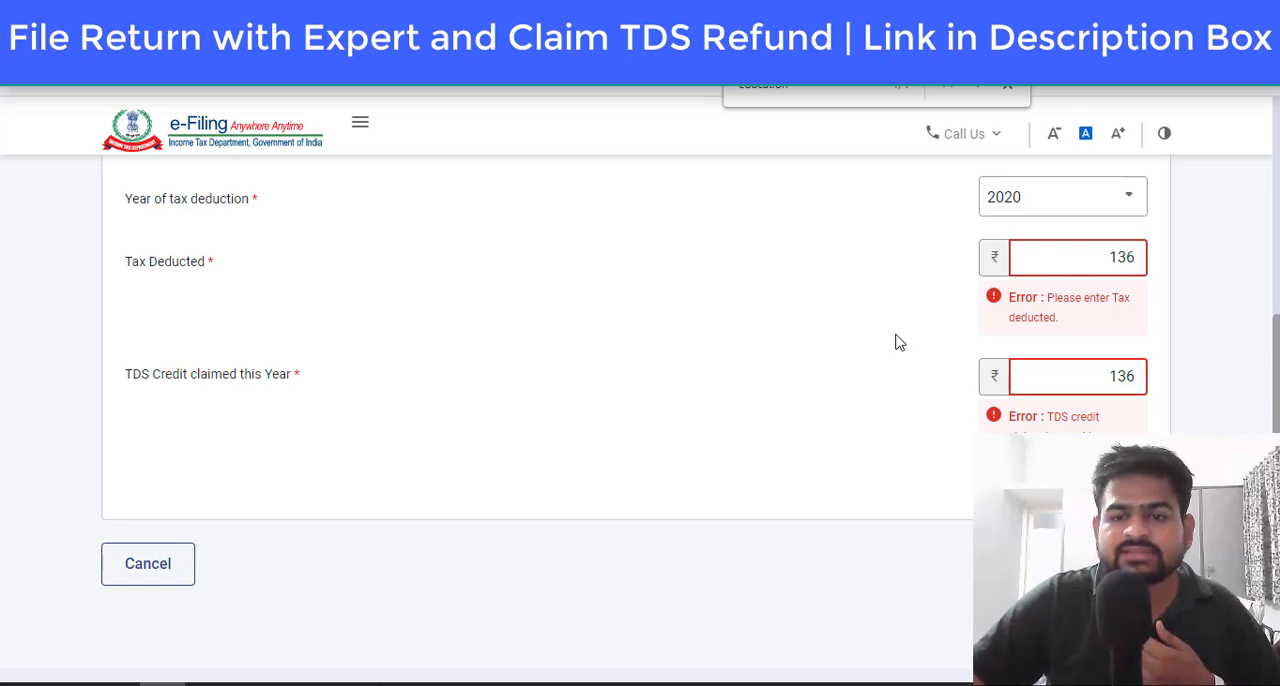
Step: Check the completed TDS details of the Amazon deductor and save the entry to the taxes paid
scroll(720, 380, "up", 5)
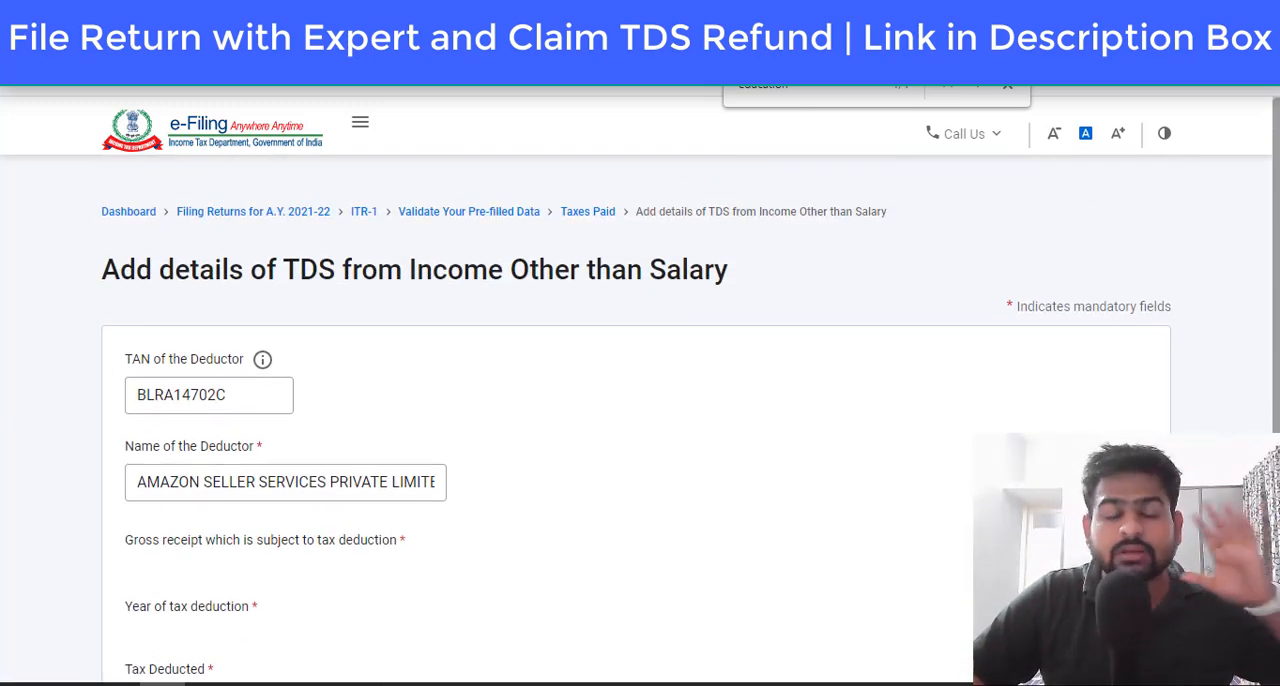
left_click(580, 212)
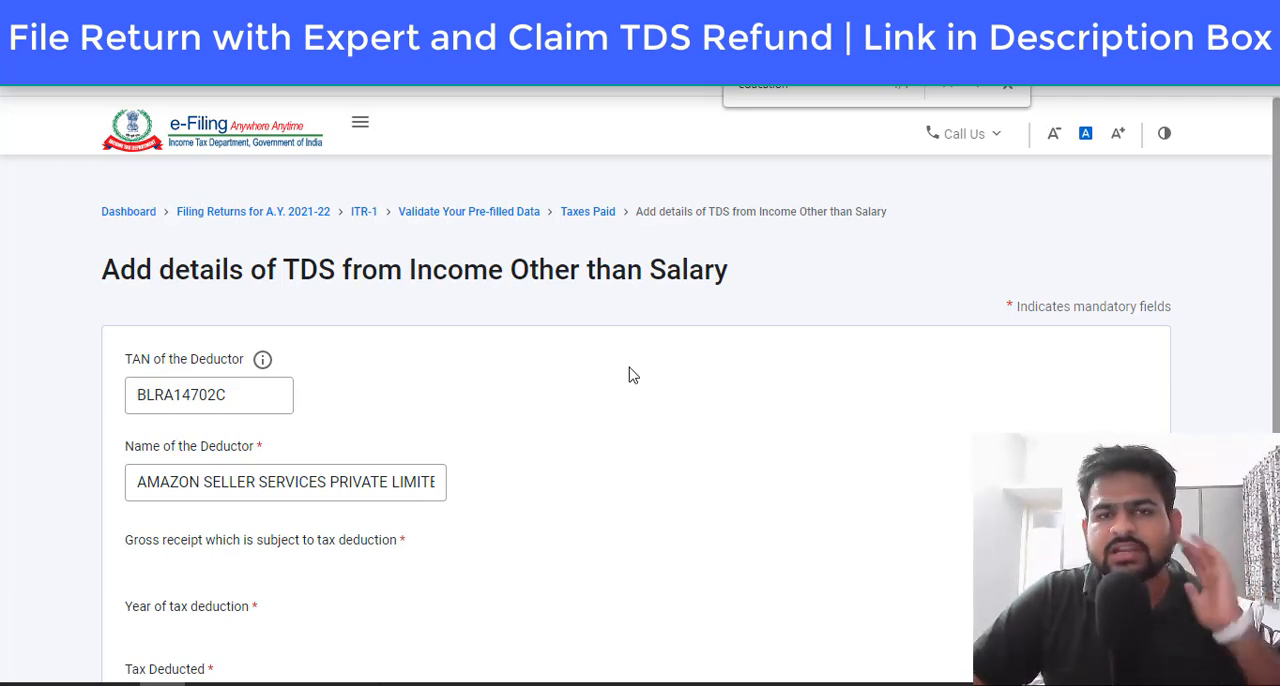
scroll(720, 395, "down", 3)
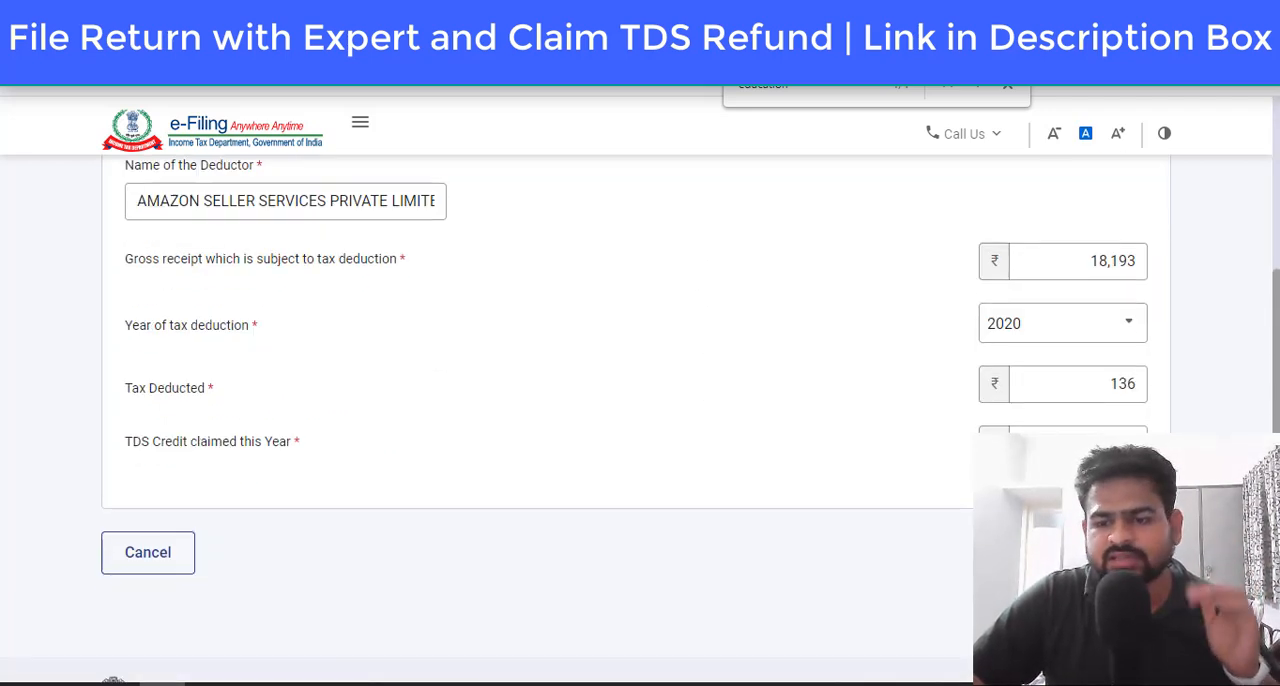
left_click(1131, 552)
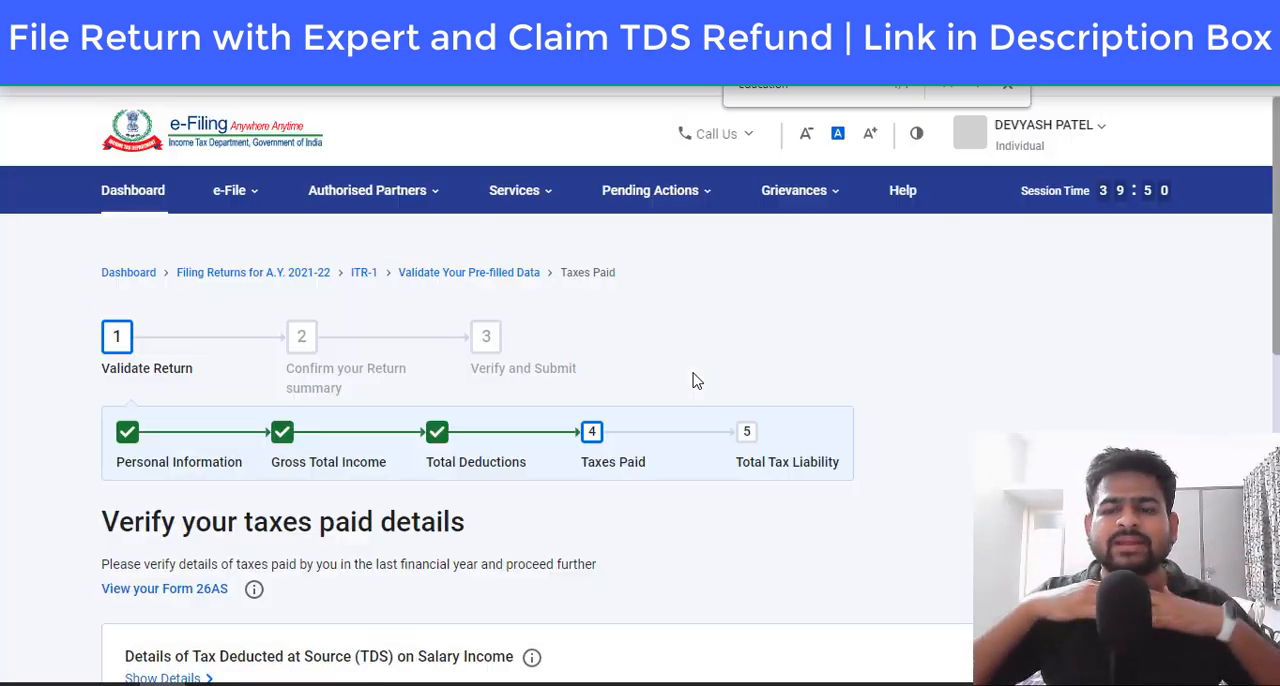
Step: Switch to the tax credit statement and take the name, TAN and amount paid of Bajaj Finance Limited for its TDS entry
scroll(697, 381, "down", 4)
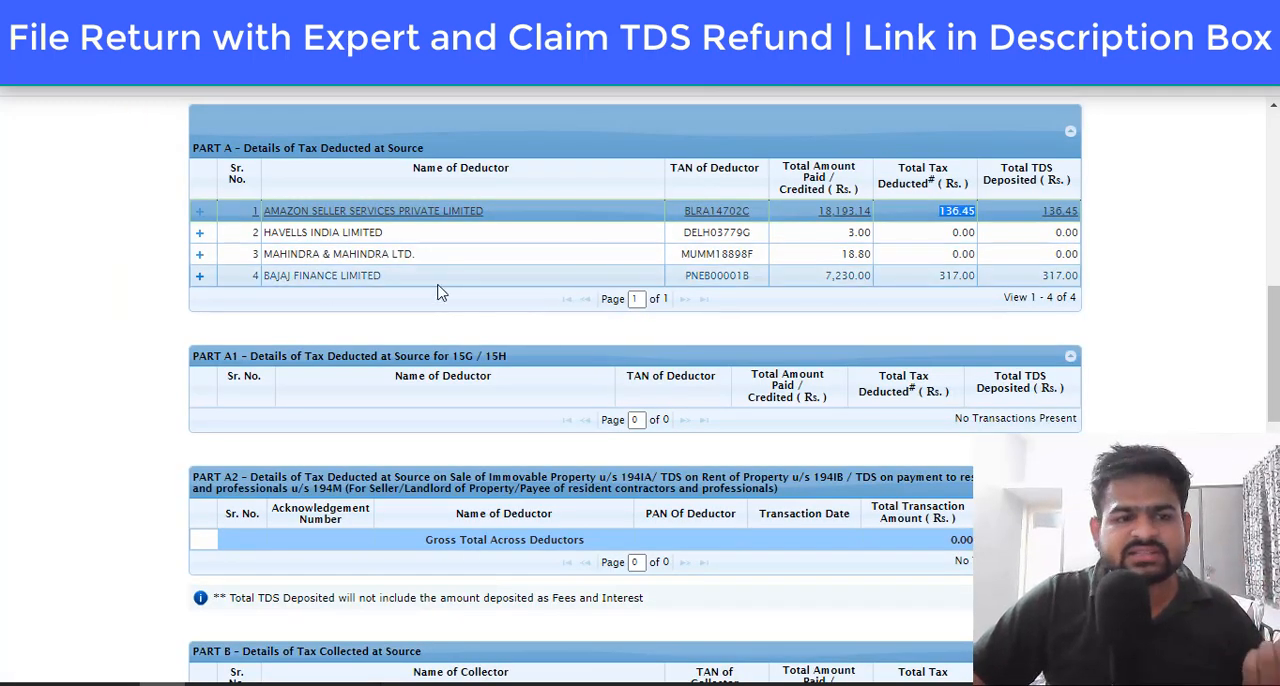
left_click_drag(324, 276, 381, 276)
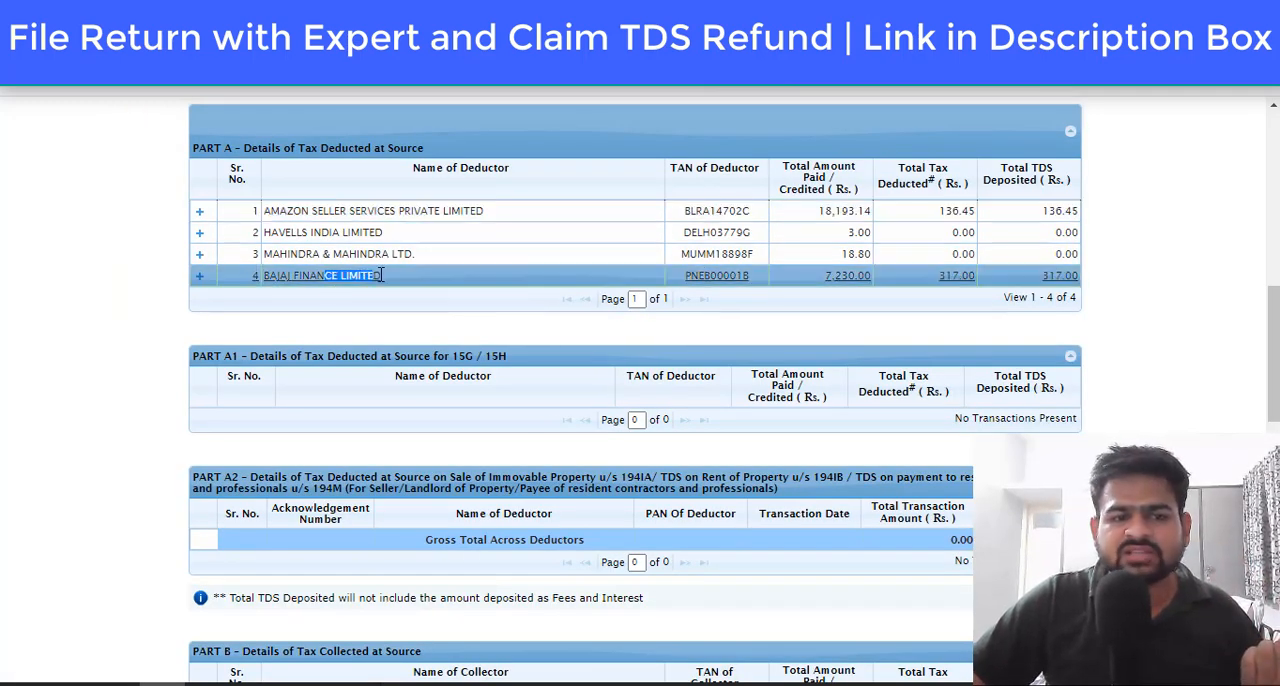
left_click(736, 274)
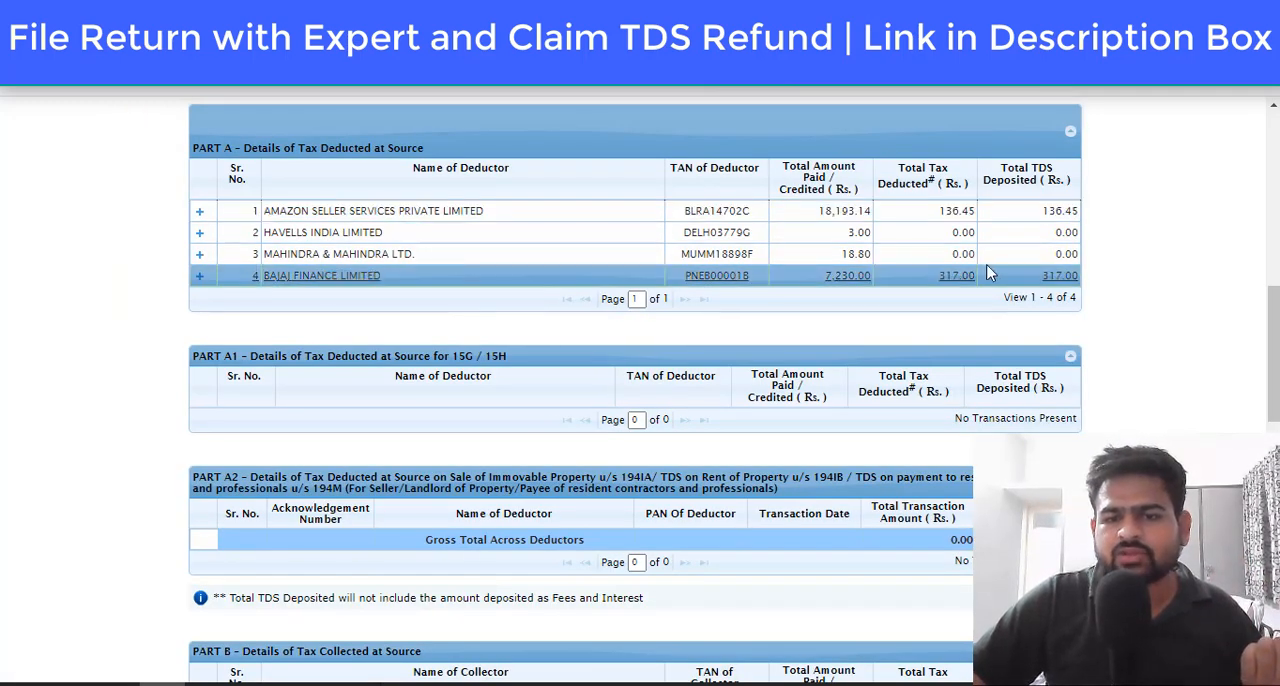
double_click(848, 276)
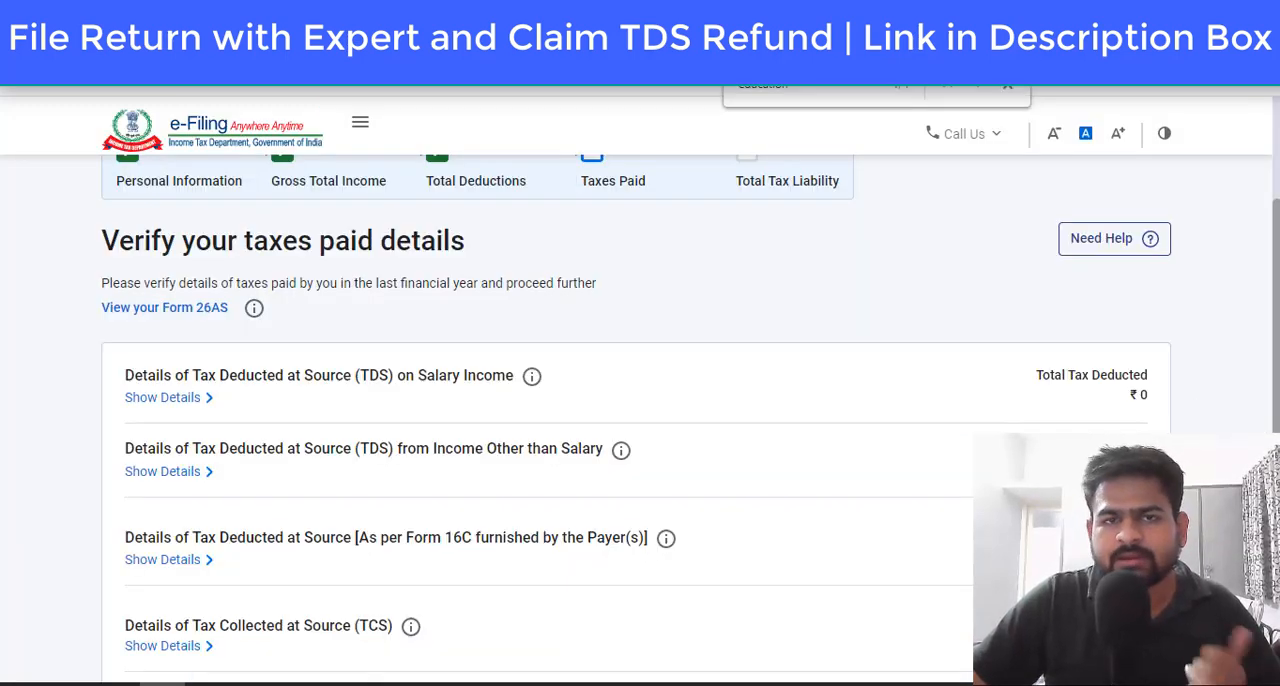
Step: Confirm the Taxes Paid section and open the Total Tax Liability section from the return summary
scroll(640, 420, "down", 5)
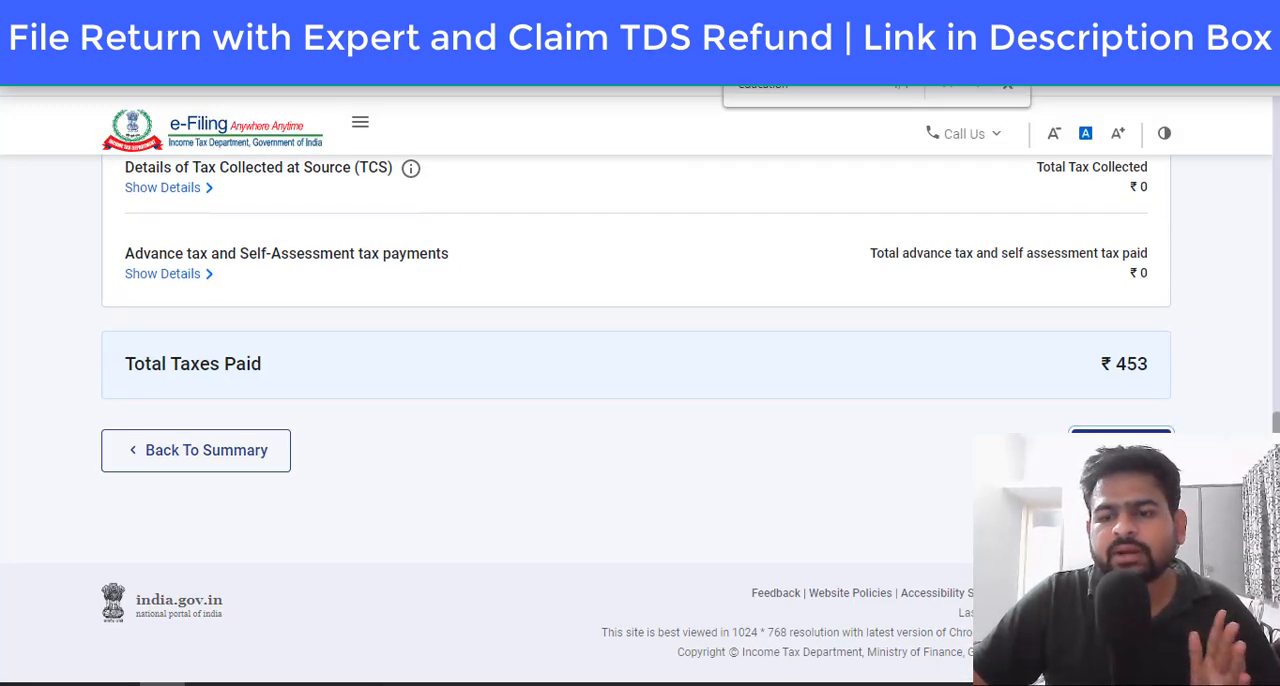
left_click(1120, 450)
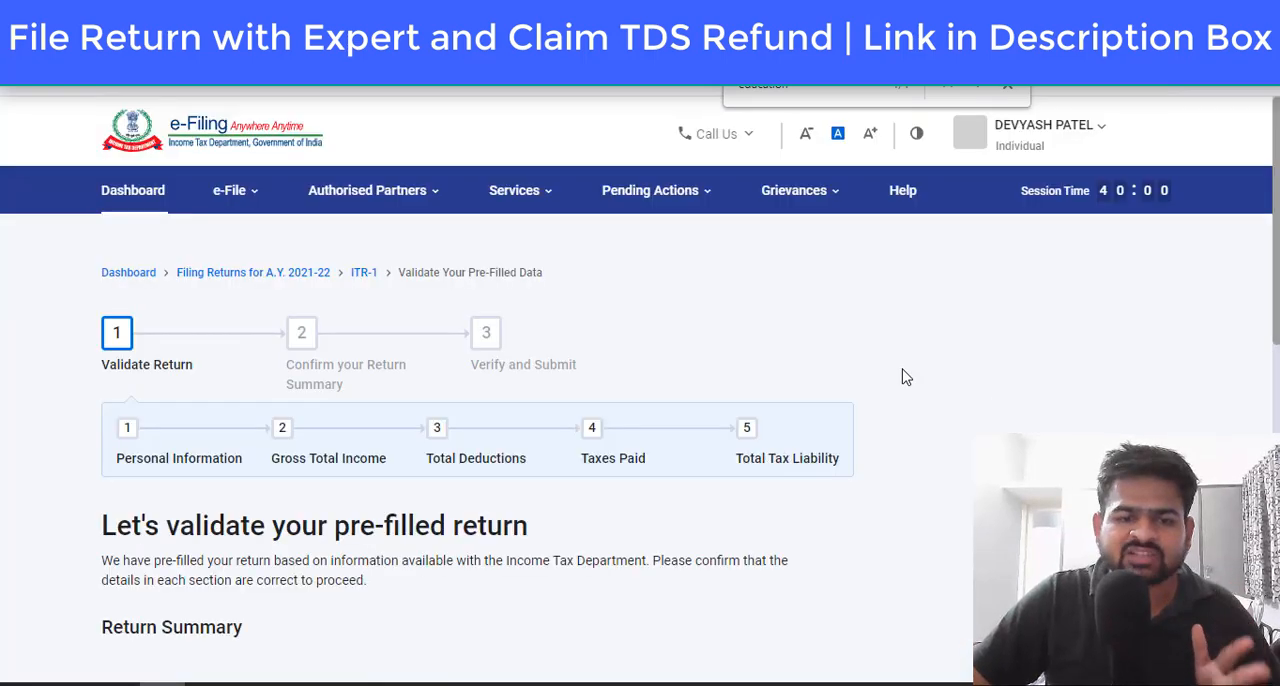
scroll(903, 376, "down", 10)
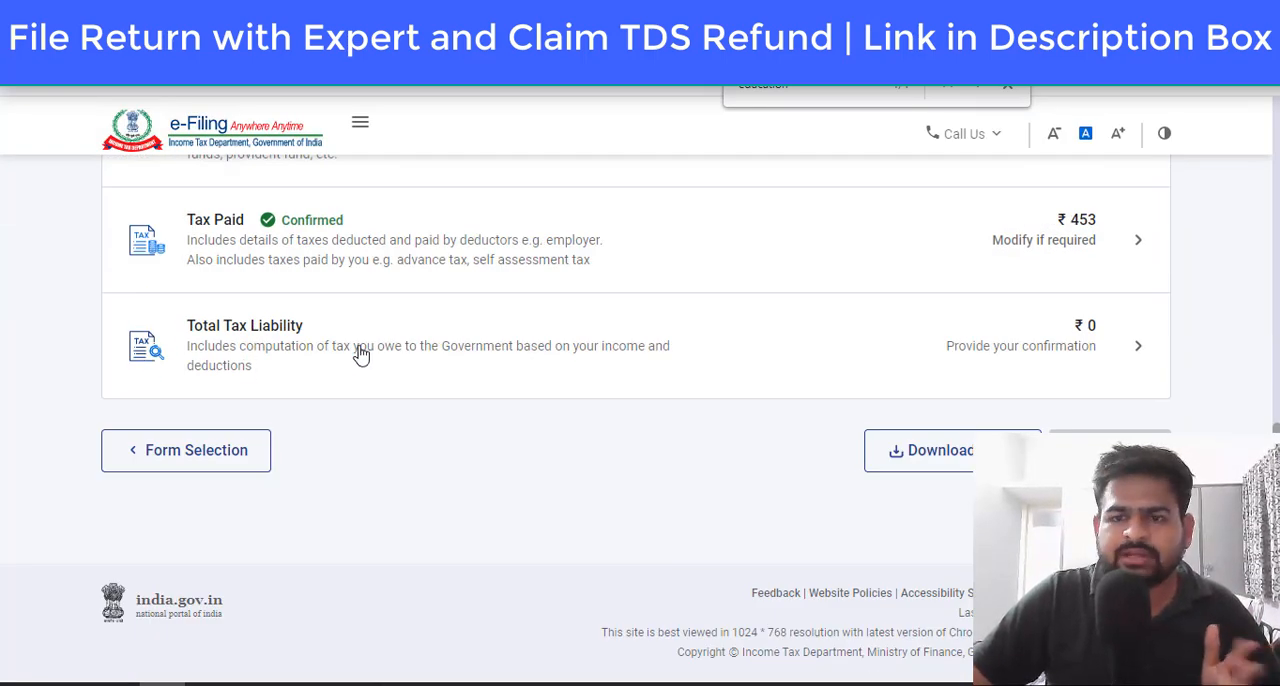
left_click(457, 349)
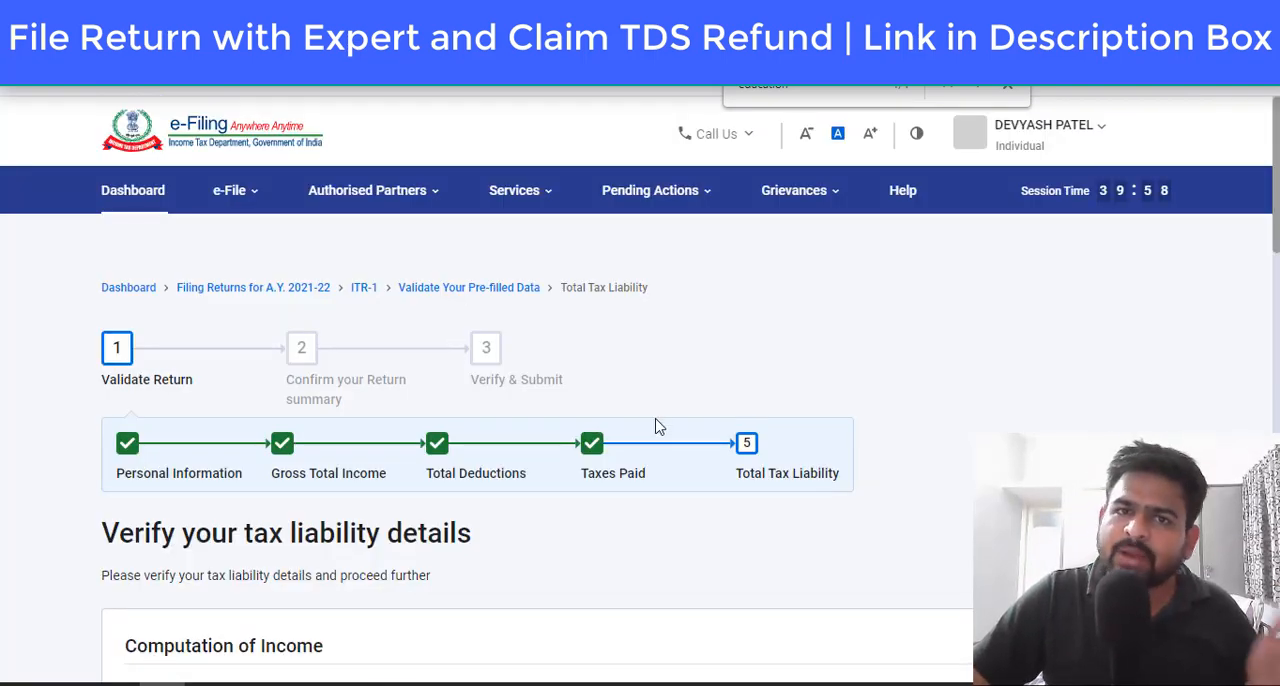
Step: Review the computation of income and tax, confirm the Total Tax Liability section, and proceed to the tax summary
scroll(728, 437, "down", 4)
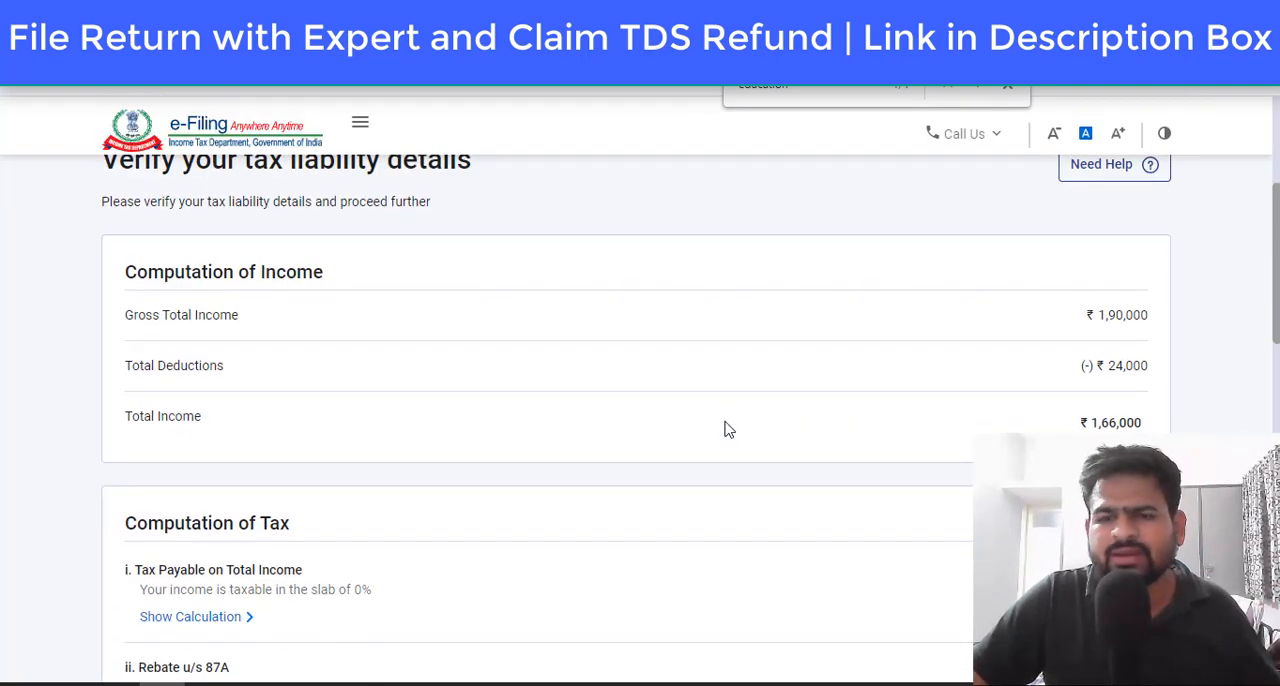
scroll(728, 429, "down", 15)
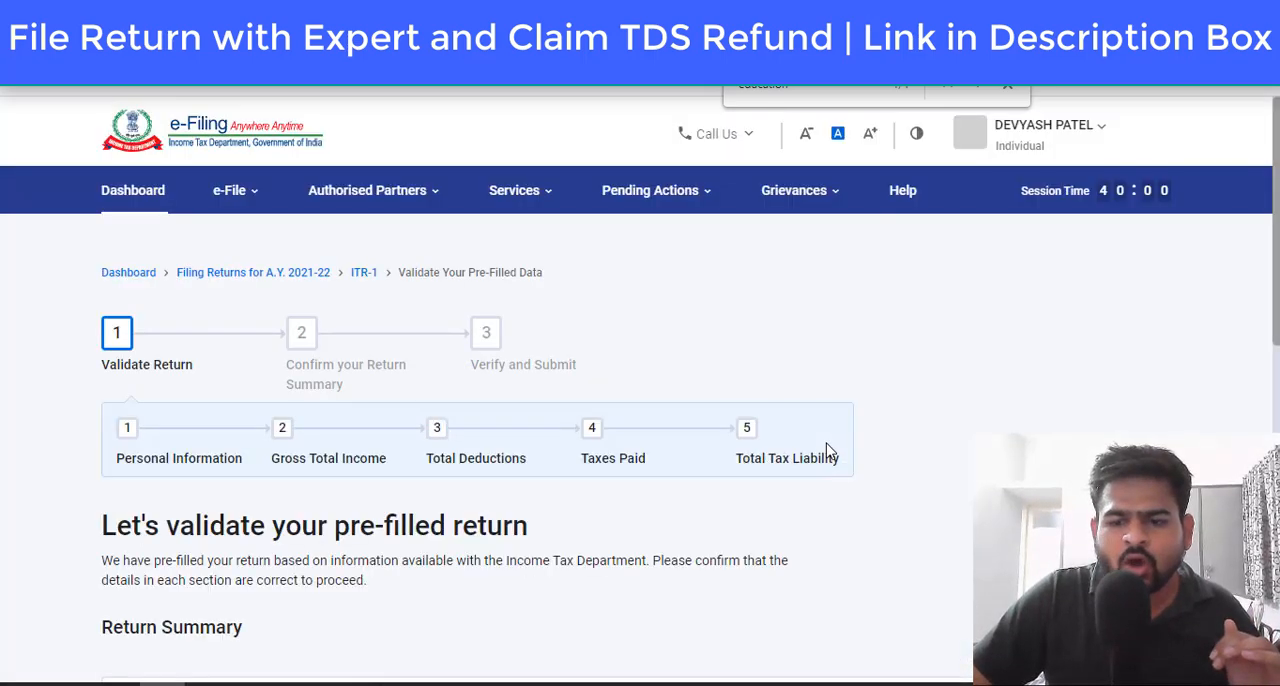
scroll(829, 449, "down", 8)
scroll(823, 452, "down", 1)
left_click(1100, 453)
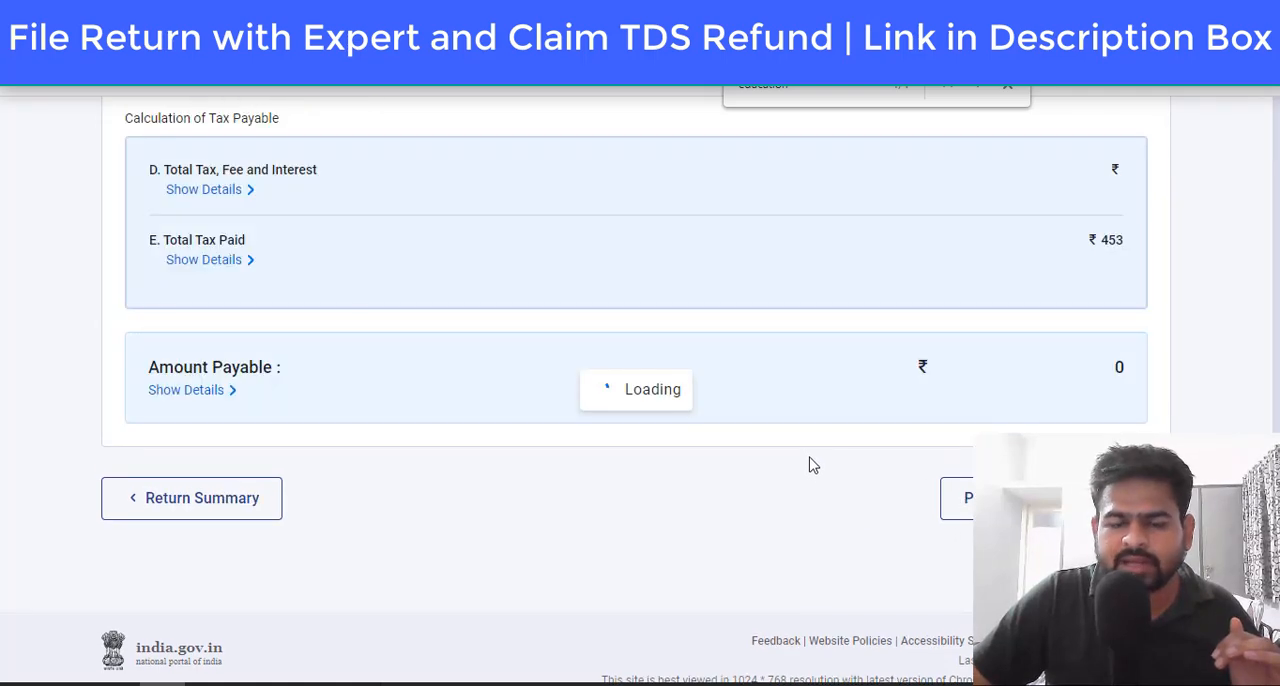
Step: Review the refund eligibility and refund amount in the tax summary, and continue to the return's declaration page
left_click_drag(139, 432, 728, 437)
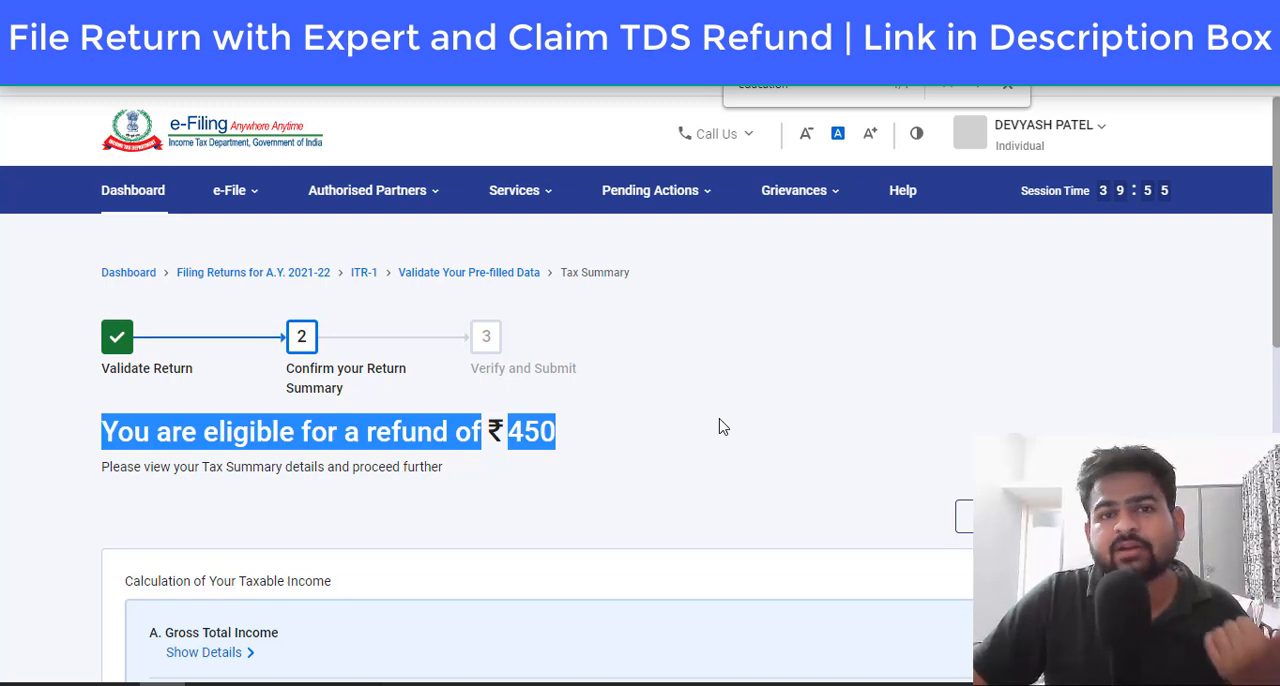
scroll(723, 427, "down", 8)
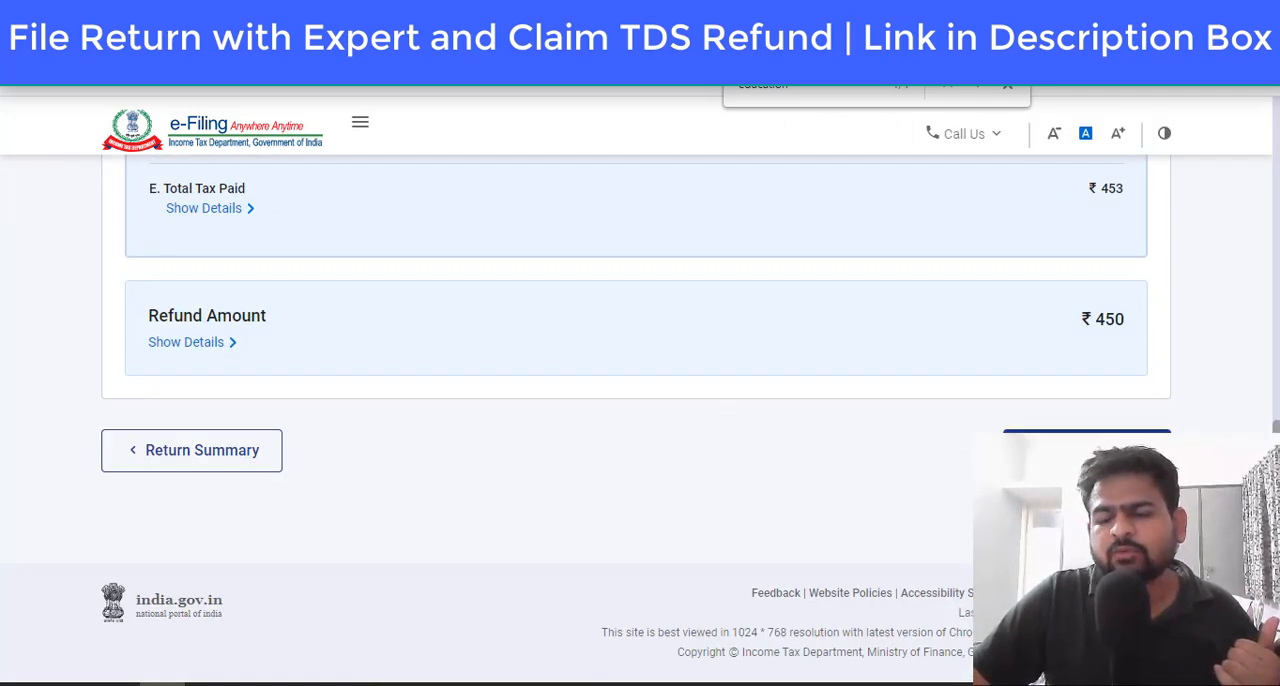
left_click(1084, 449)
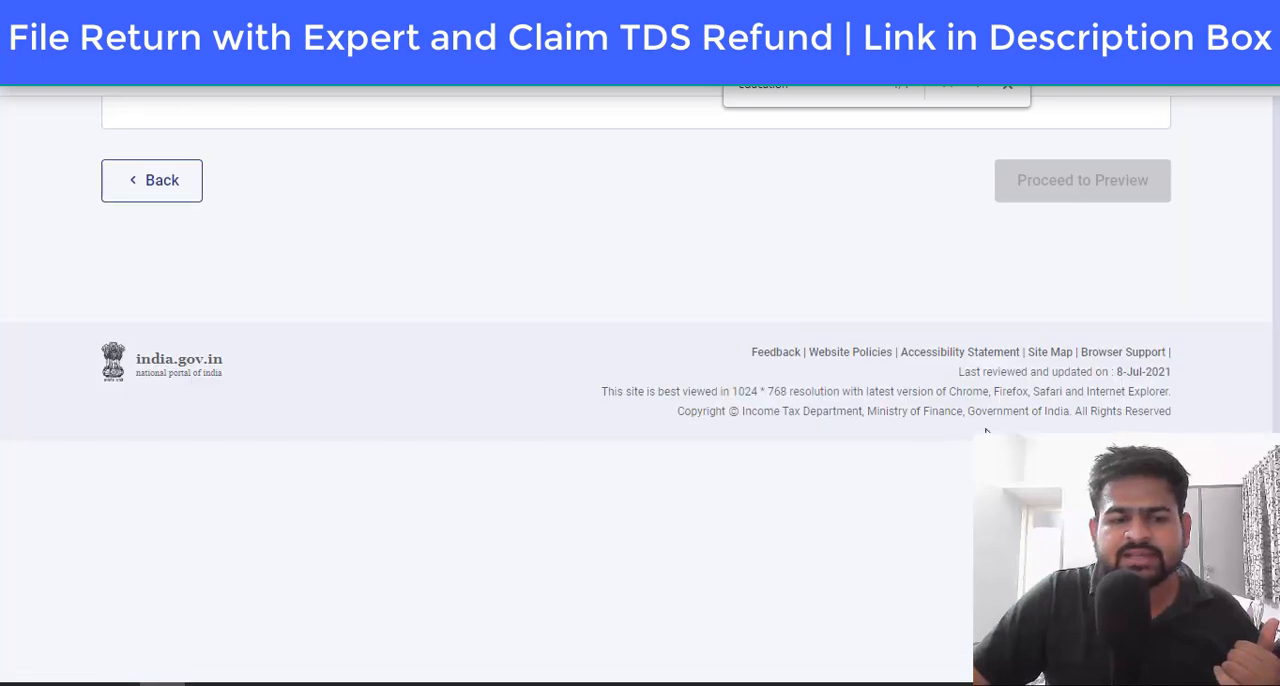
Step: Accept the declaration with the capacity Self and proceed to the preview of the return
scroll(380, 450, "down", 4)
left_click(135, 305)
scroll(836, 410, "down", 1)
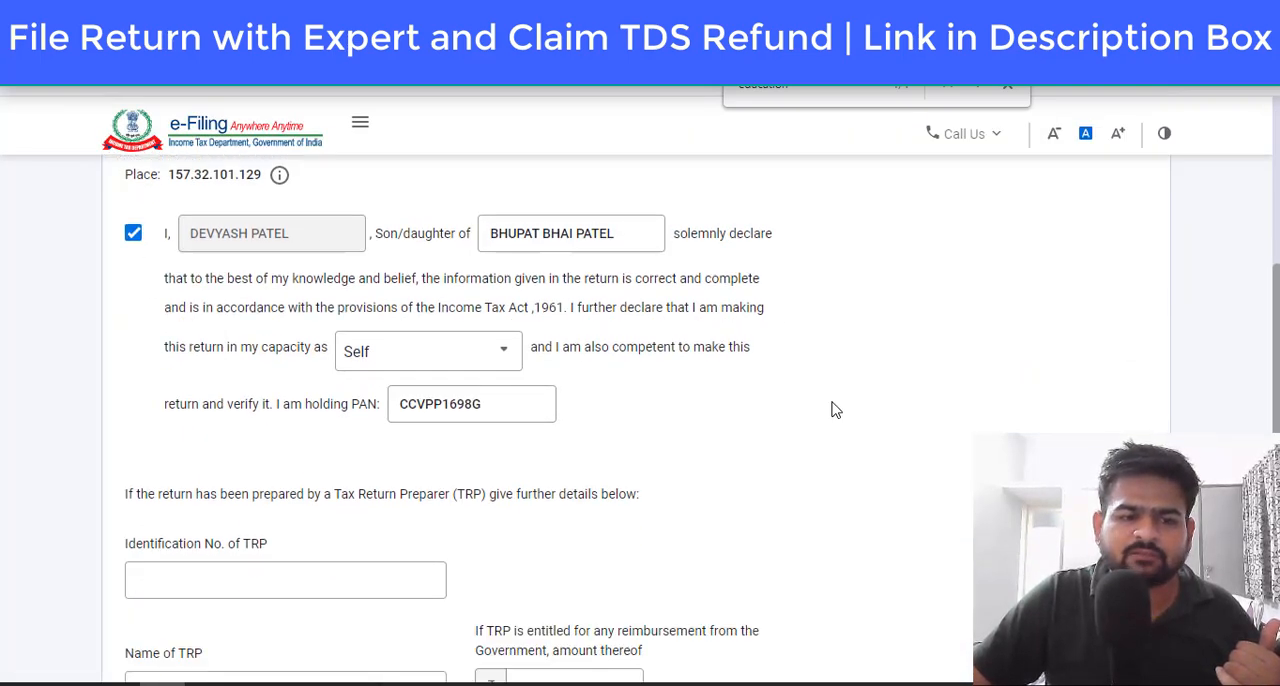
scroll(836, 410, "down", 4)
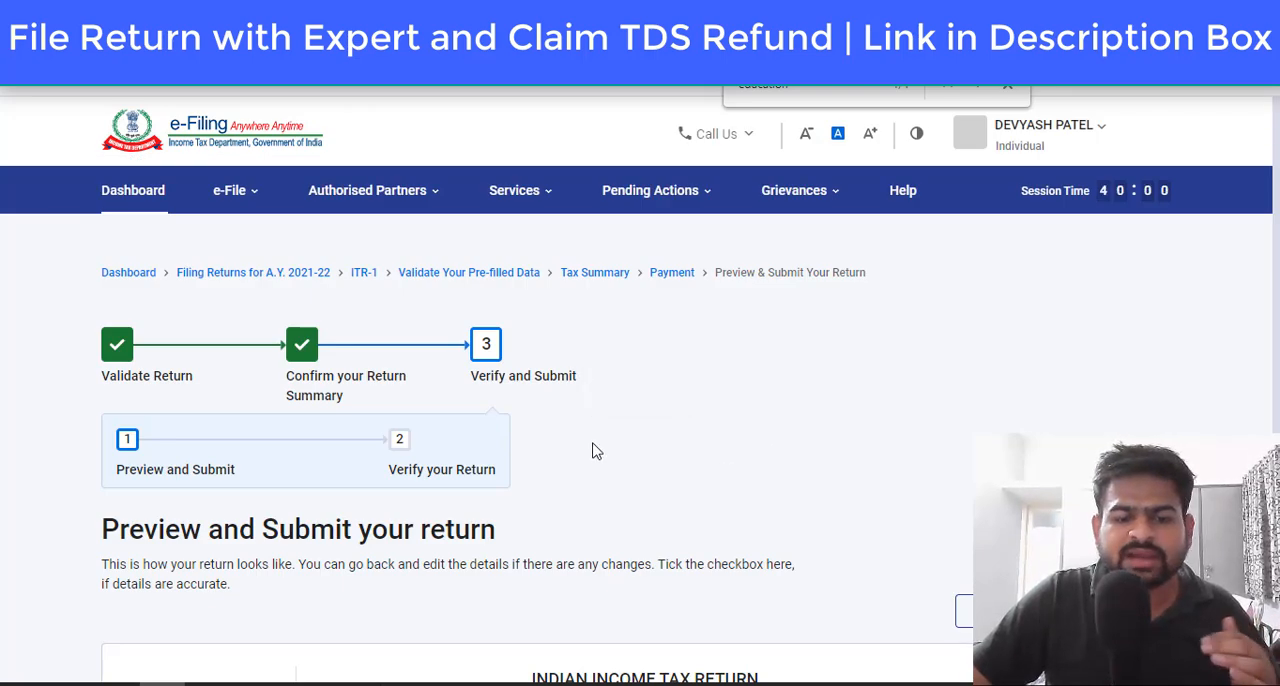
Step: Review the ITR-1 preview from the general information through deductions and donations to the verification, and proceed to validation
scroll(594, 451, "down", 3)
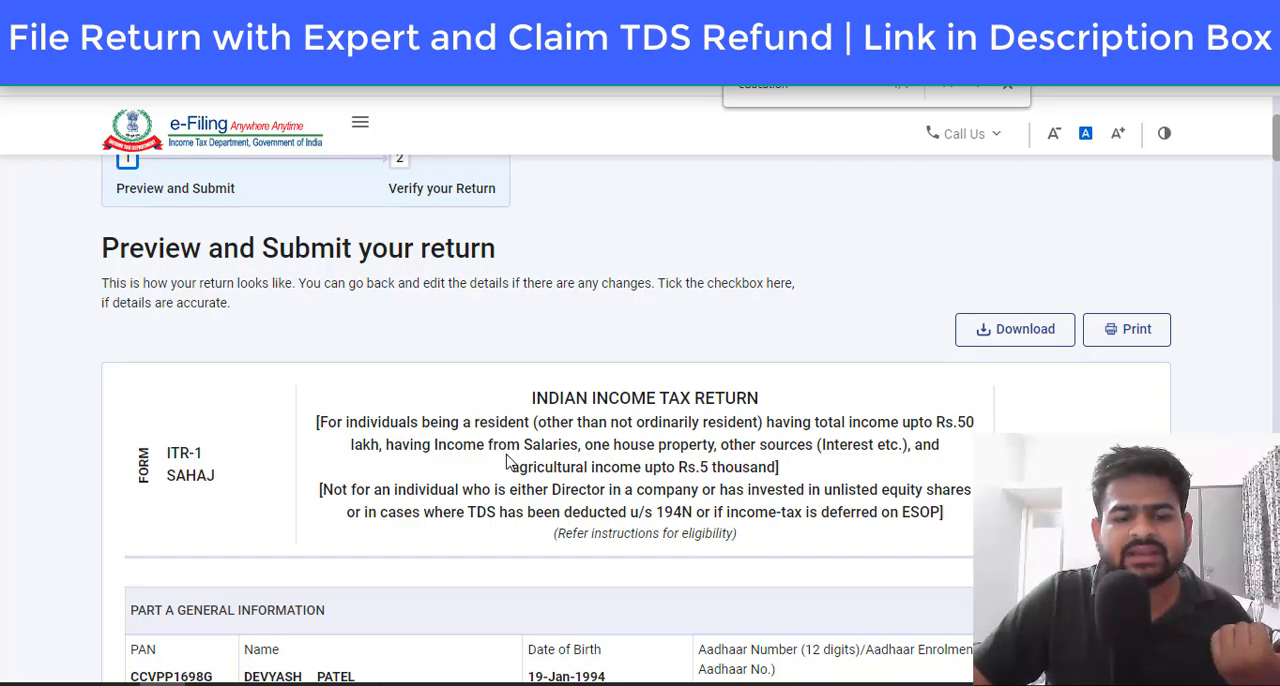
scroll(507, 461, "down", 20)
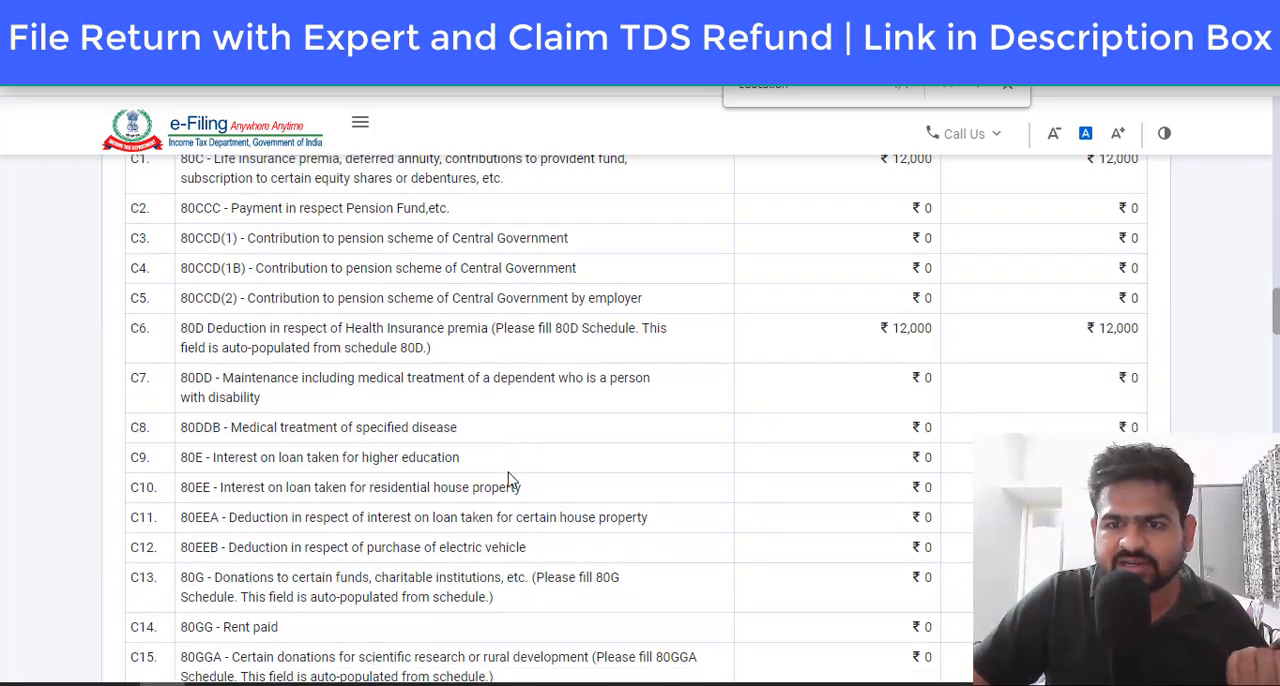
scroll(507, 479, "down", 20)
scroll(510, 476, "down", 4)
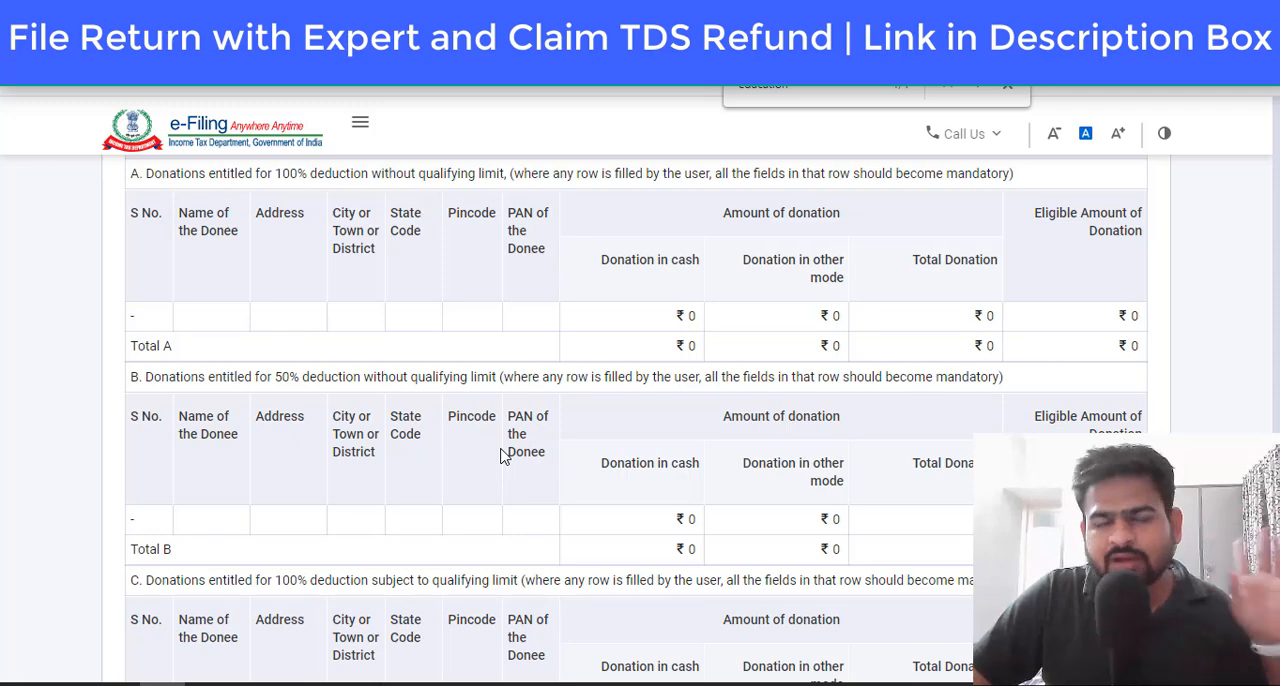
scroll(505, 455, "down", 20)
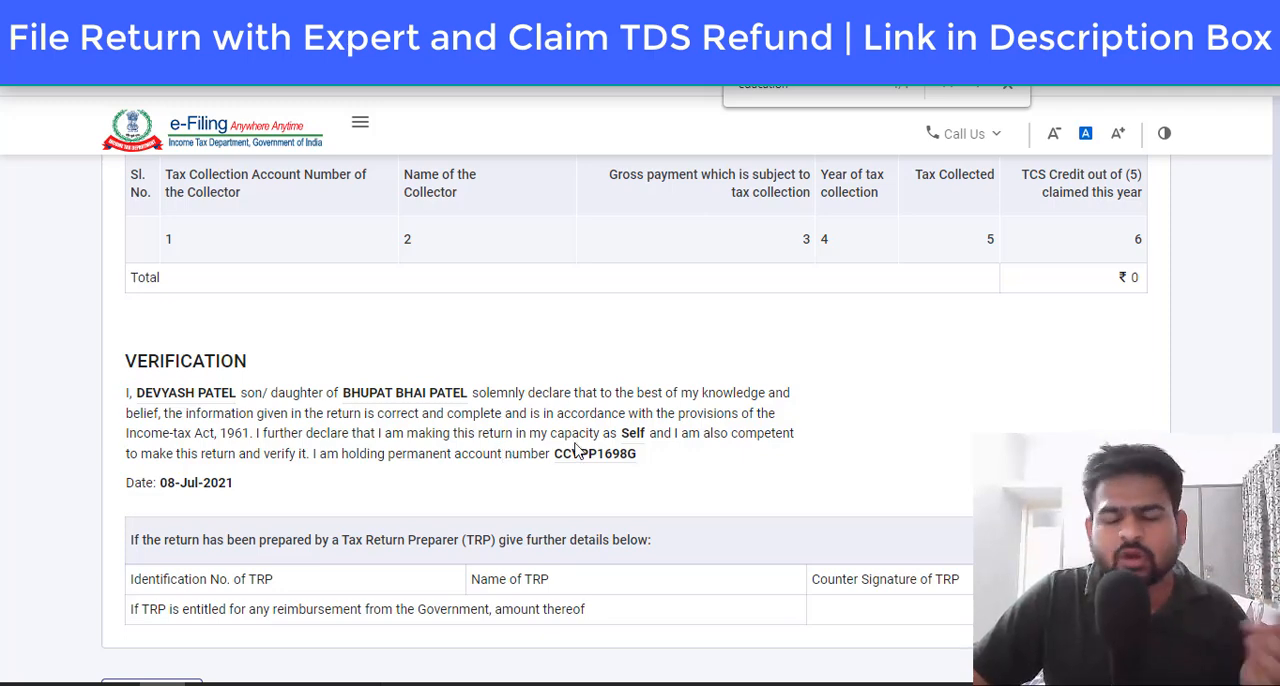
scroll(505, 455, "down", 3)
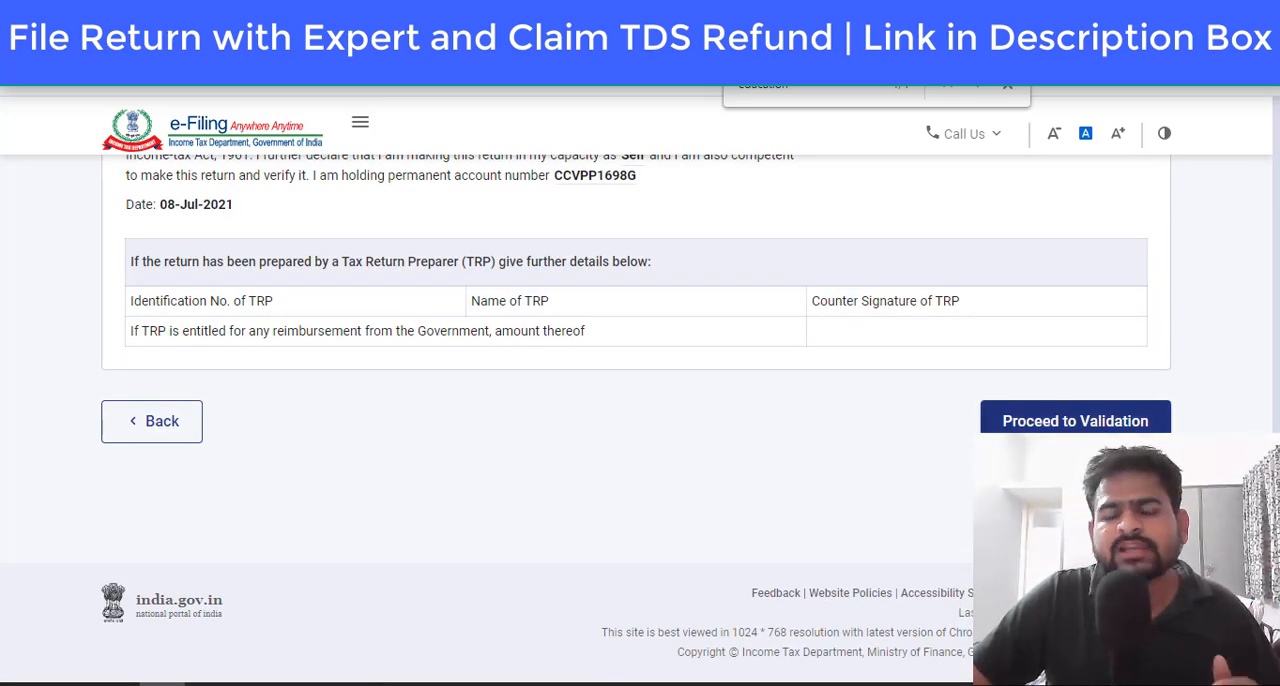
left_click(1010, 421)
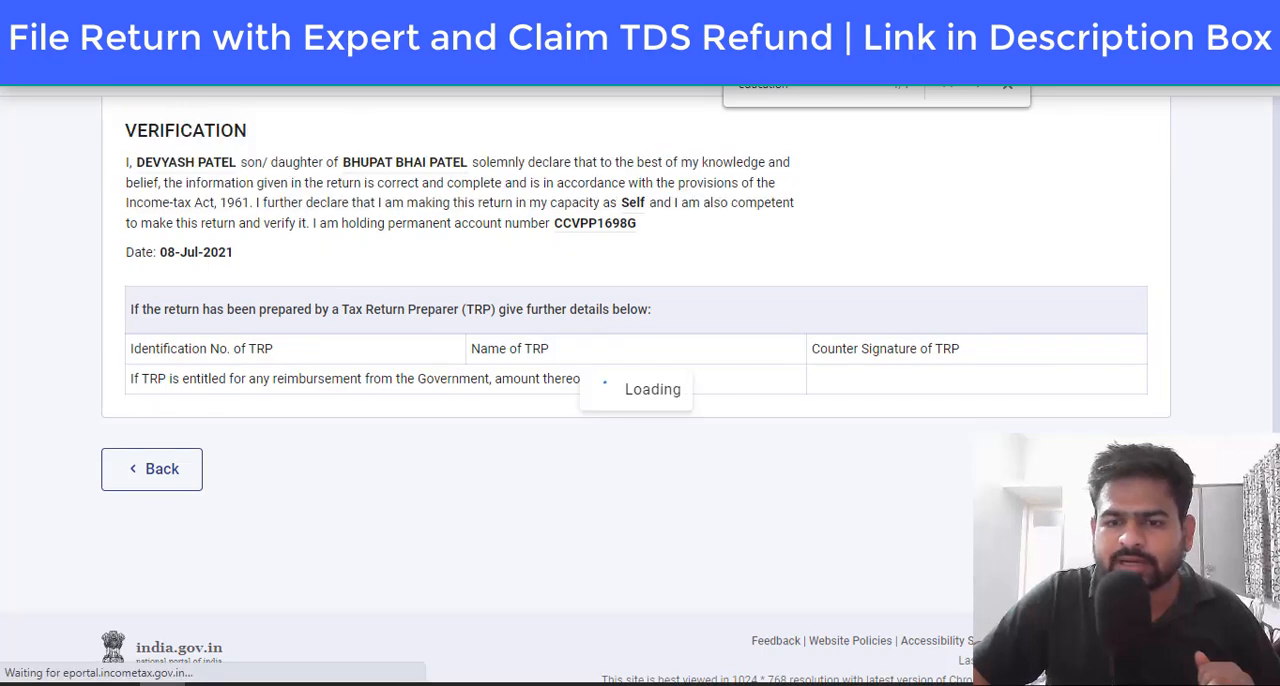
Step: Proceed from the ITR 1 validation to verification and bring the verification methods into view
scroll(749, 474, "down", 3)
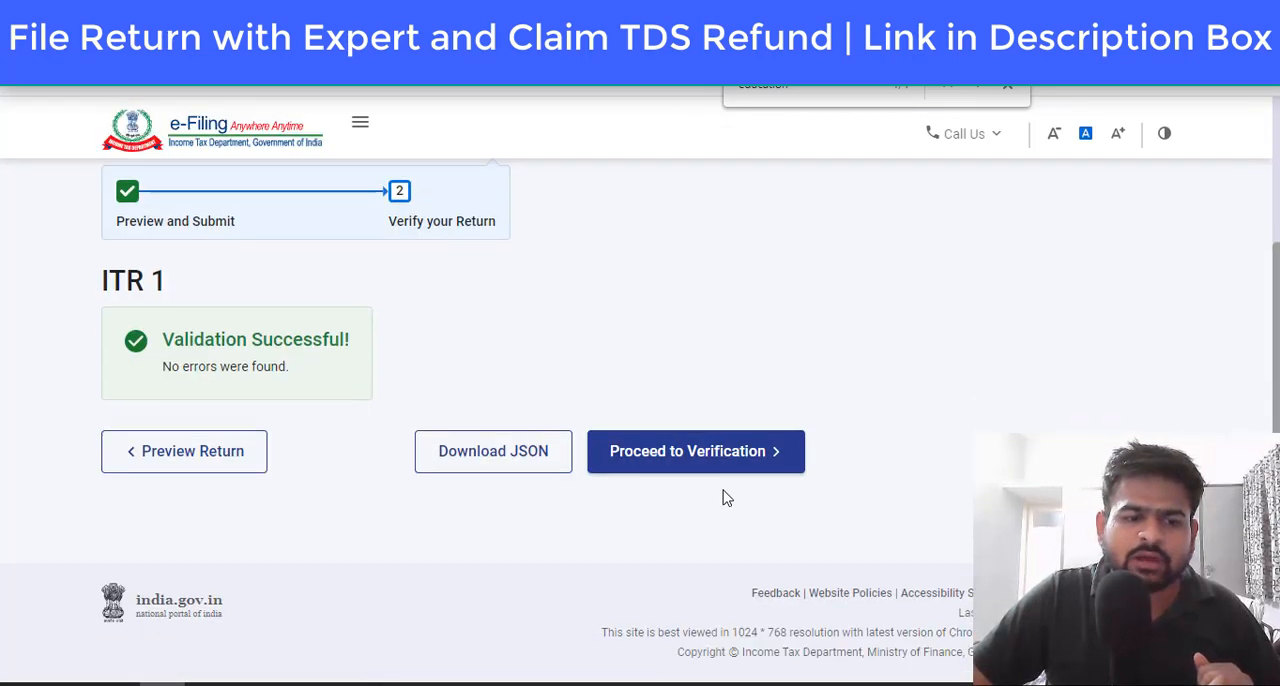
left_click(776, 451)
scroll(130, 440, "down", 4)
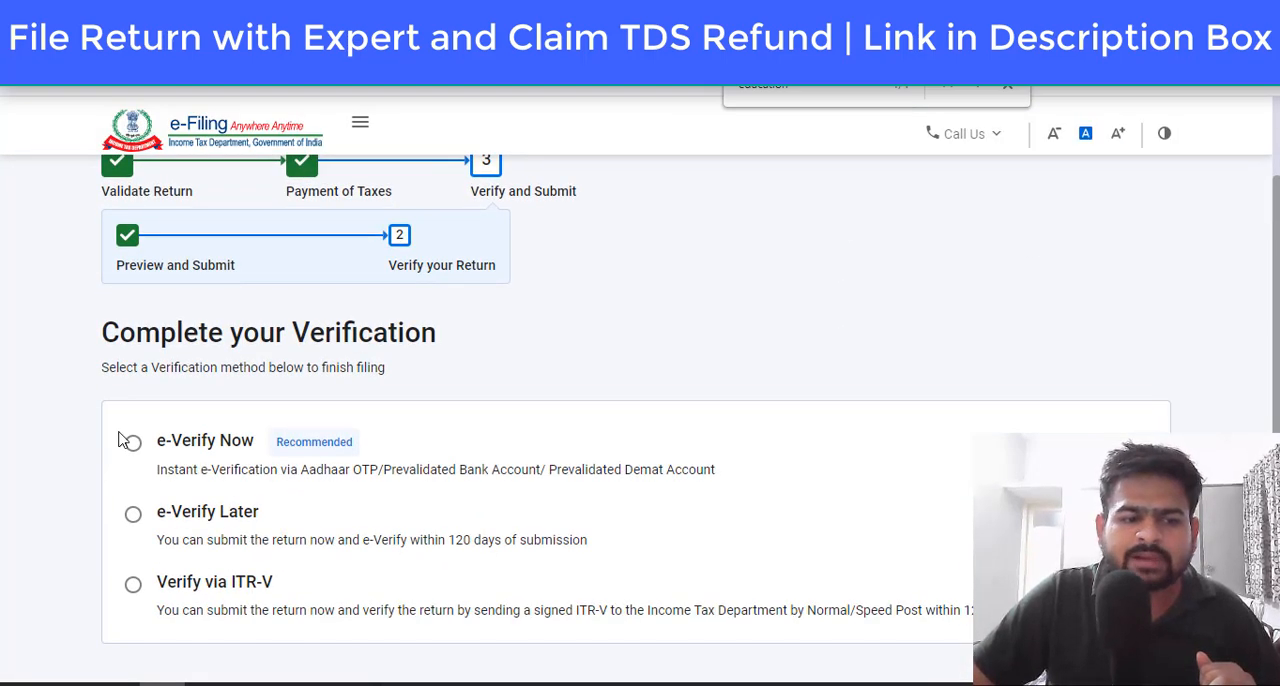